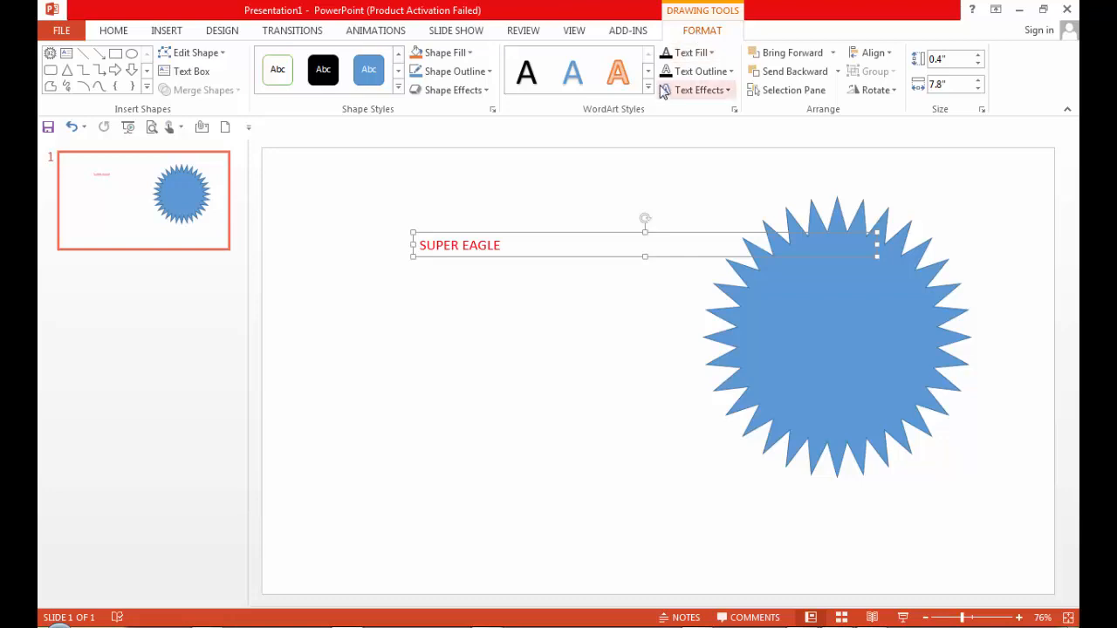
Step: Select the SUPER EAGLE text box and dismiss the Windows color scheme dialog without choosing an option
{"action": "left_click", "coordinate": [493, 353]}
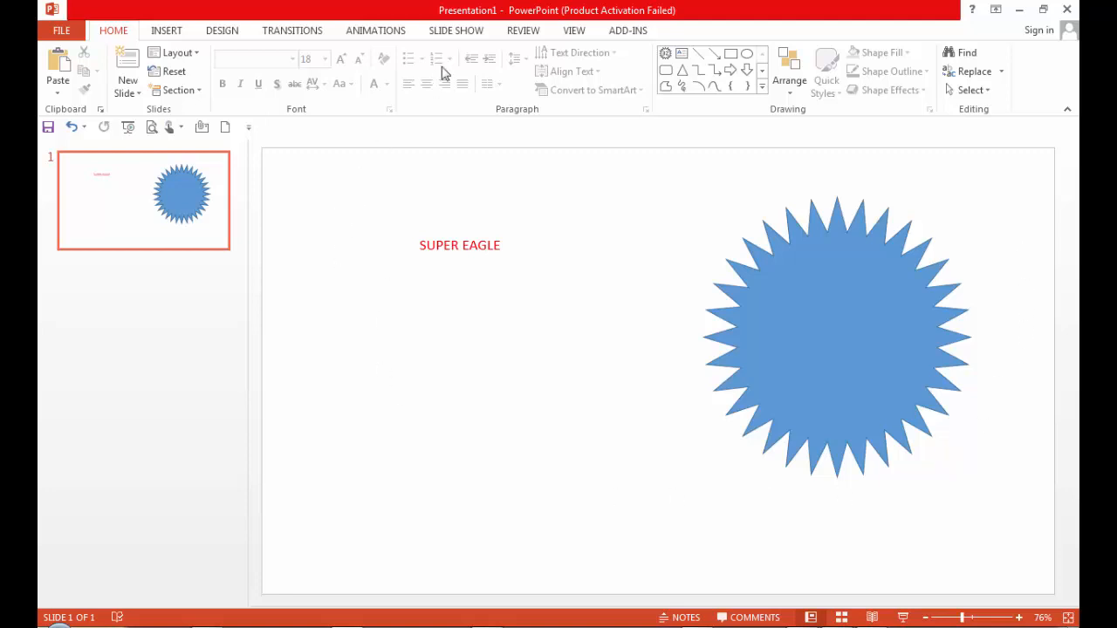
{"action": "left_click", "coordinate": [829, 268]}
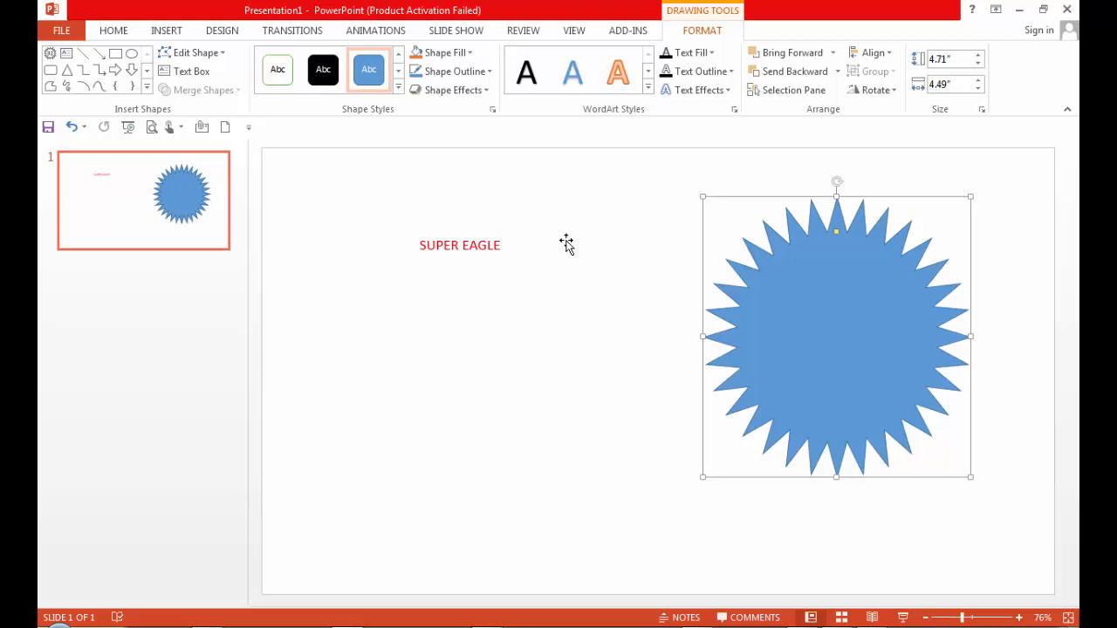
{"action": "left_click", "coordinate": [487, 232]}
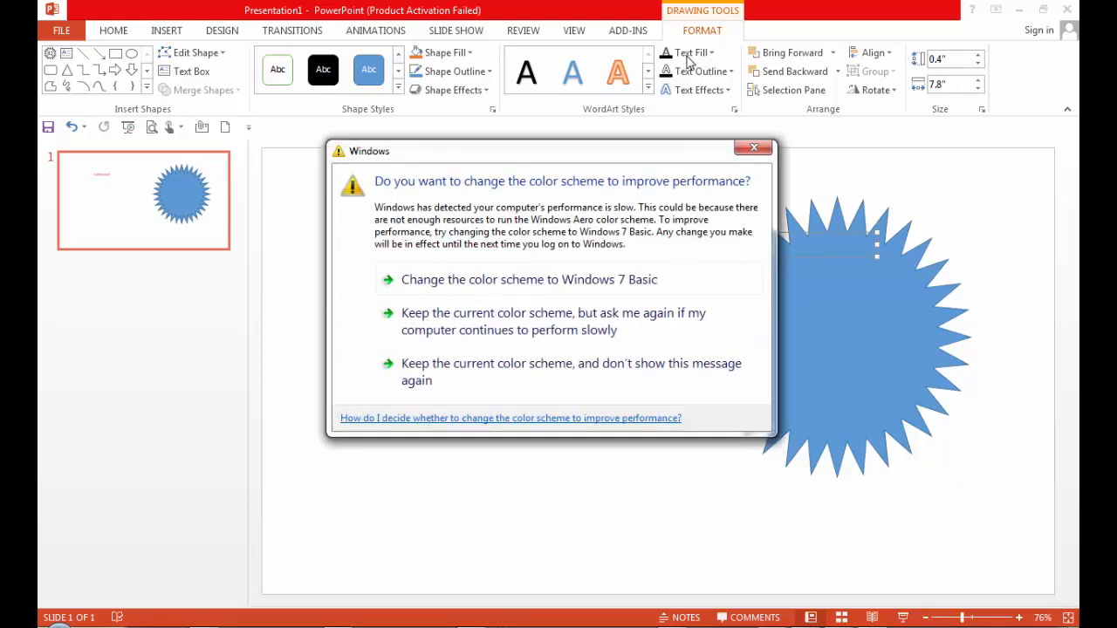
{"action": "left_click", "coordinate": [753, 147]}
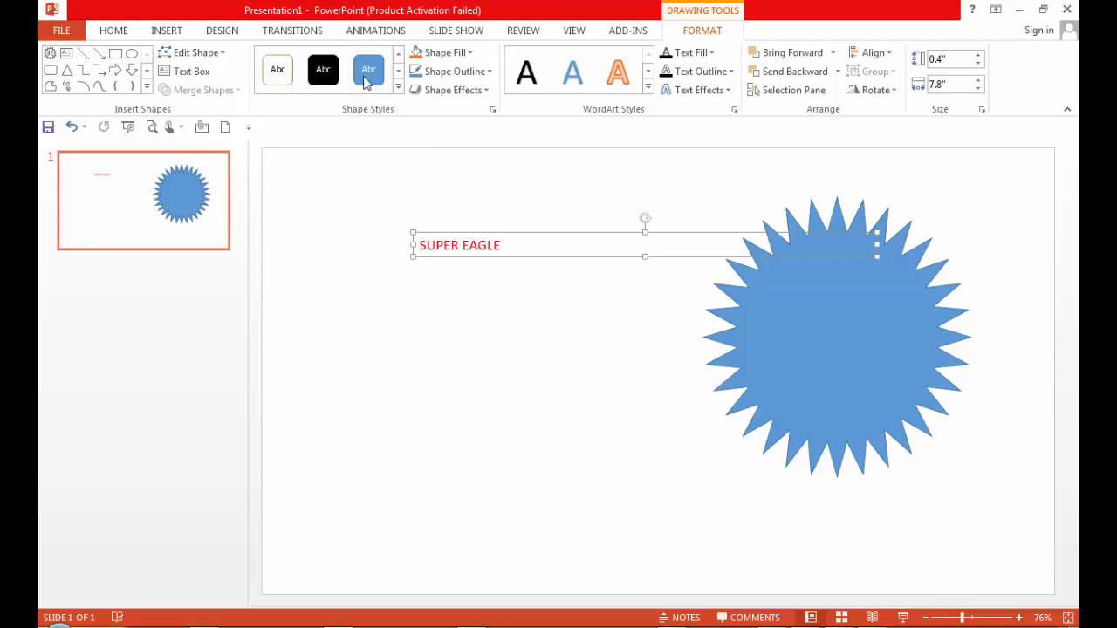
Step: Fill the SUPER EAGLE text box with a light gray theme color
{"action": "left_click", "coordinate": [442, 244]}
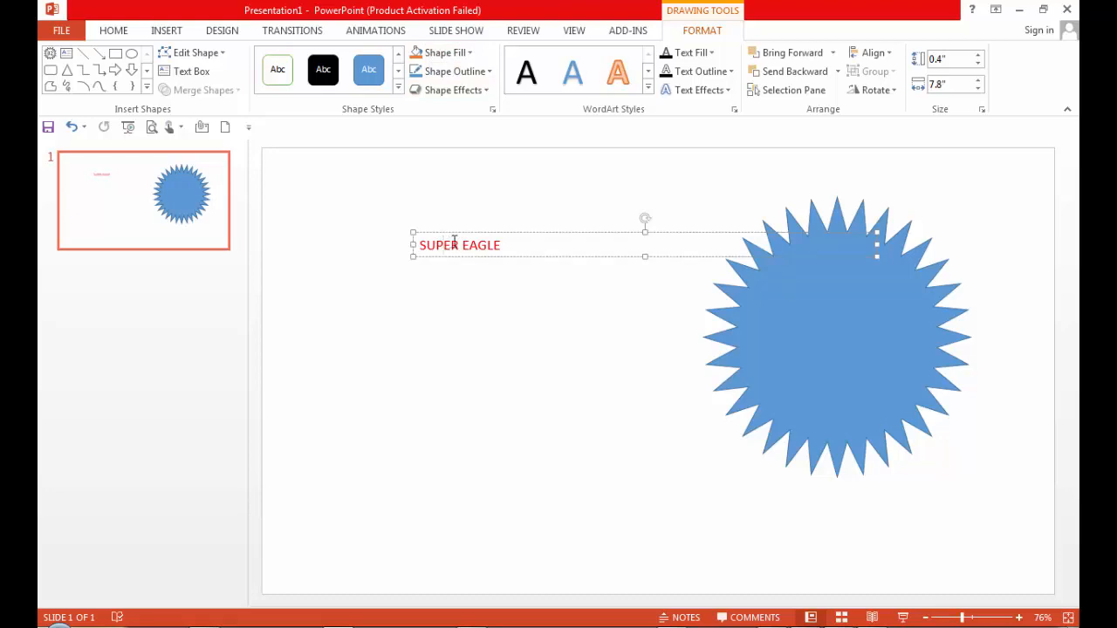
{"action": "left_click", "coordinate": [509, 232]}
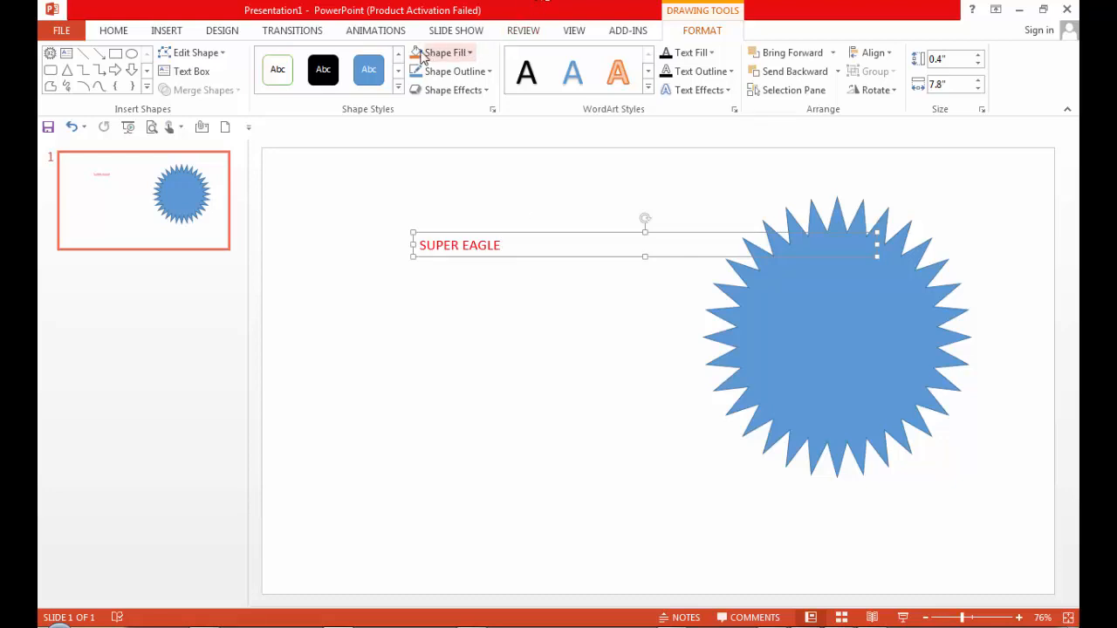
{"action": "left_click", "coordinate": [471, 54]}
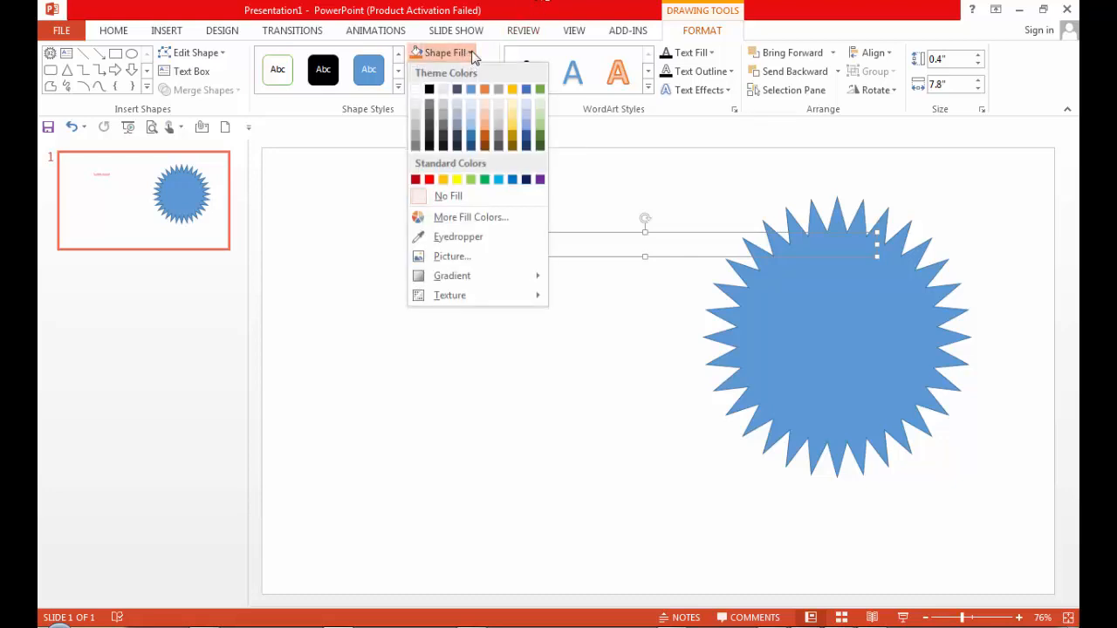
{"action": "left_click", "coordinate": [493, 114]}
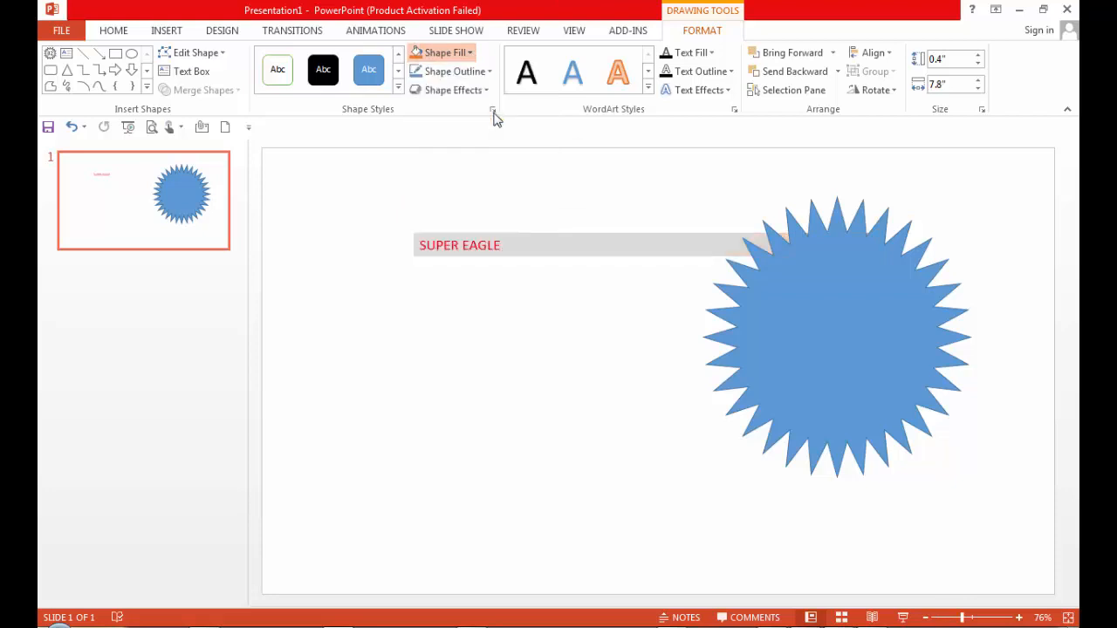
Step: Move the SUPER EAGLE text box up and left, clear of most of the starburst, and set its shape fill to No Fill
{"action": "left_click_drag", "start_coordinate": [648, 244], "coordinate": [576, 185]}
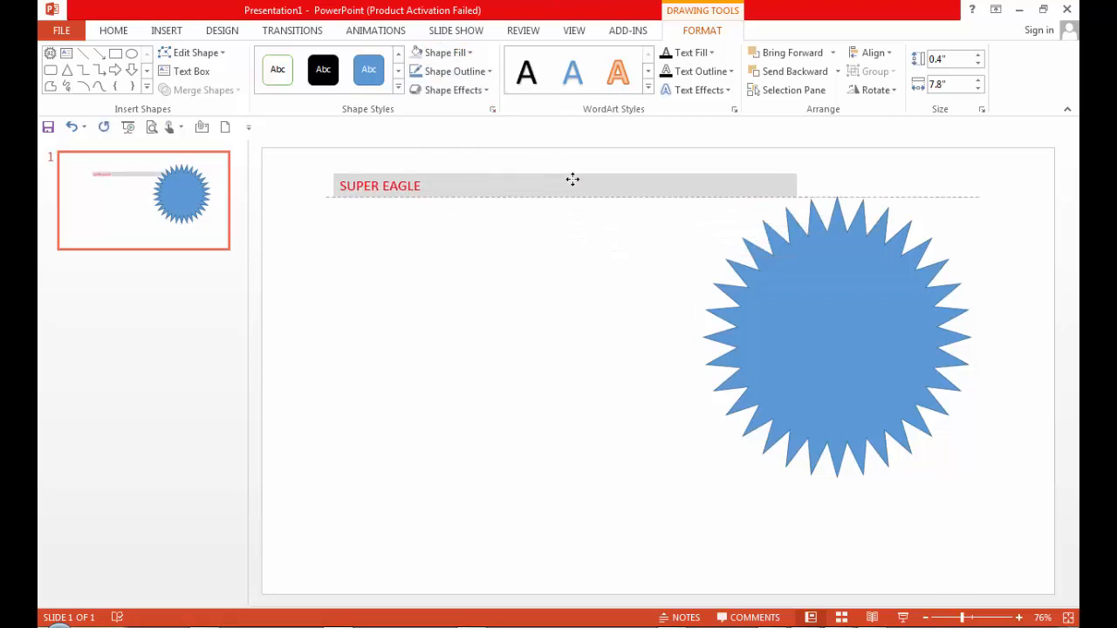
{"action": "left_click", "coordinate": [468, 53]}
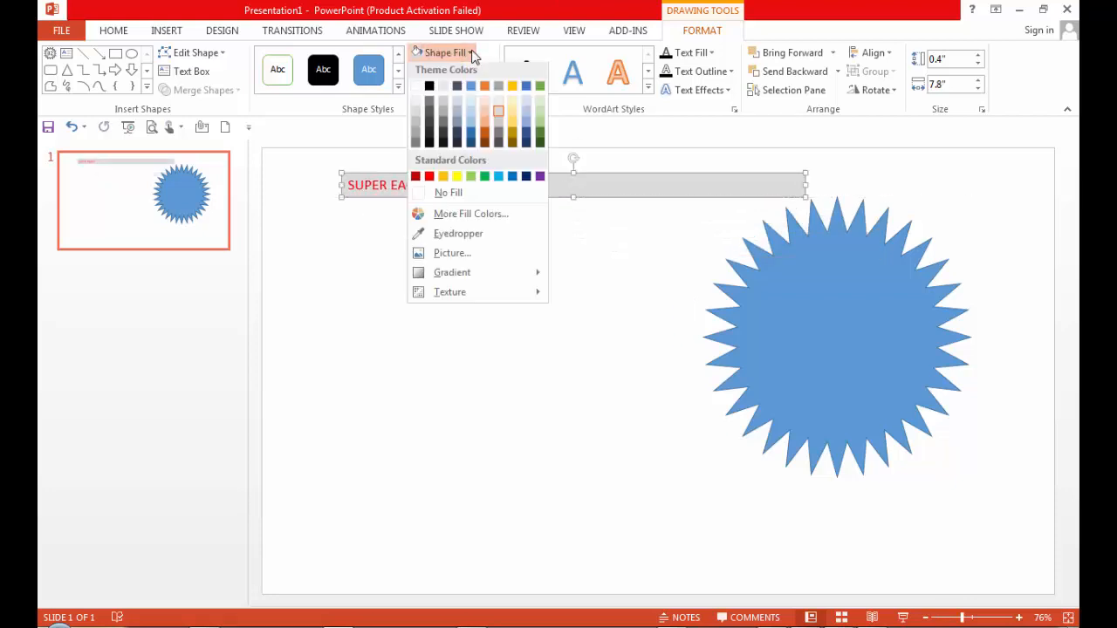
{"action": "left_click", "coordinate": [445, 199]}
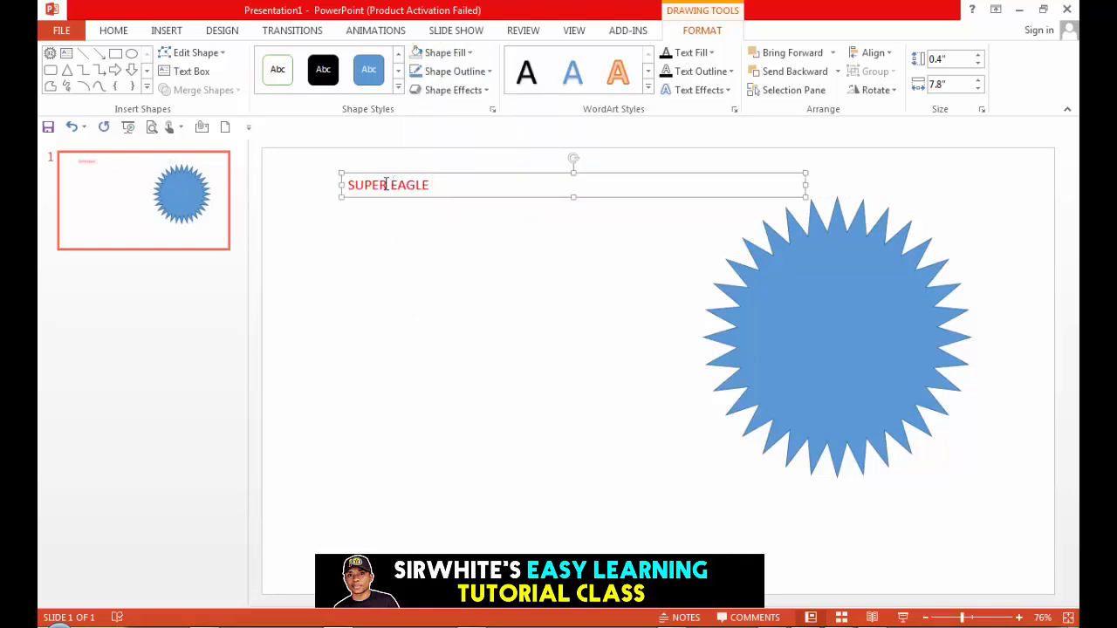
Step: Narrow the SUPER EAGLE text box to about 5.16" wide and shift it left, away from the starburst
{"action": "left_click_drag", "start_coordinate": [352, 185], "coordinate": [497, 184]}
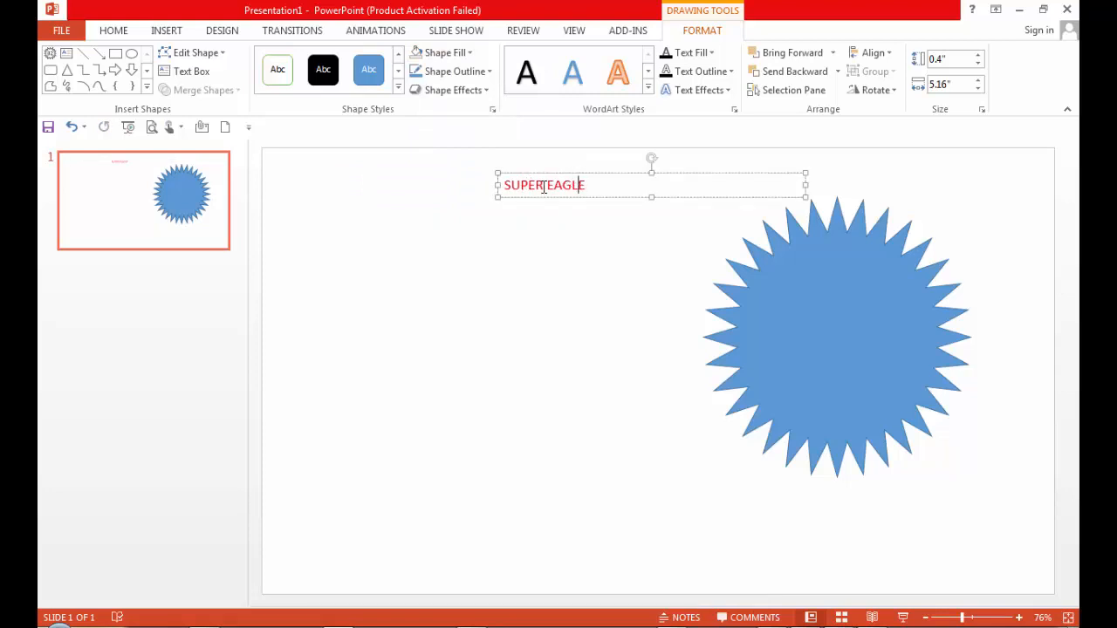
{"action": "triple_click", "coordinate": [578, 180]}
{"action": "left_click", "coordinate": [611, 184]}
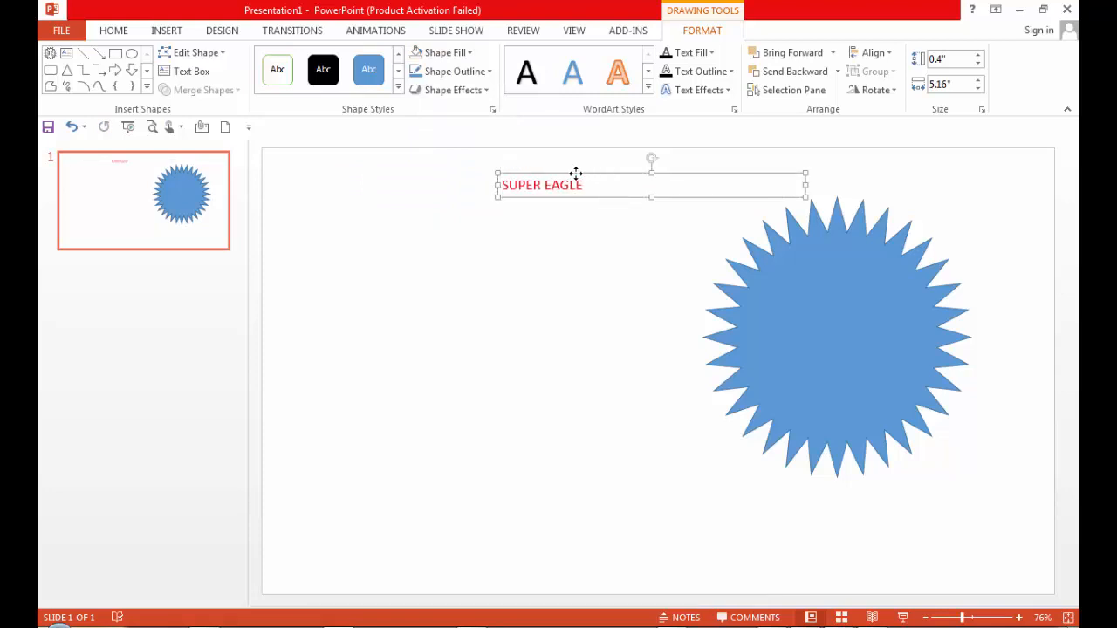
{"action": "left_click_drag", "start_coordinate": [650, 175], "coordinate": [567, 172]}
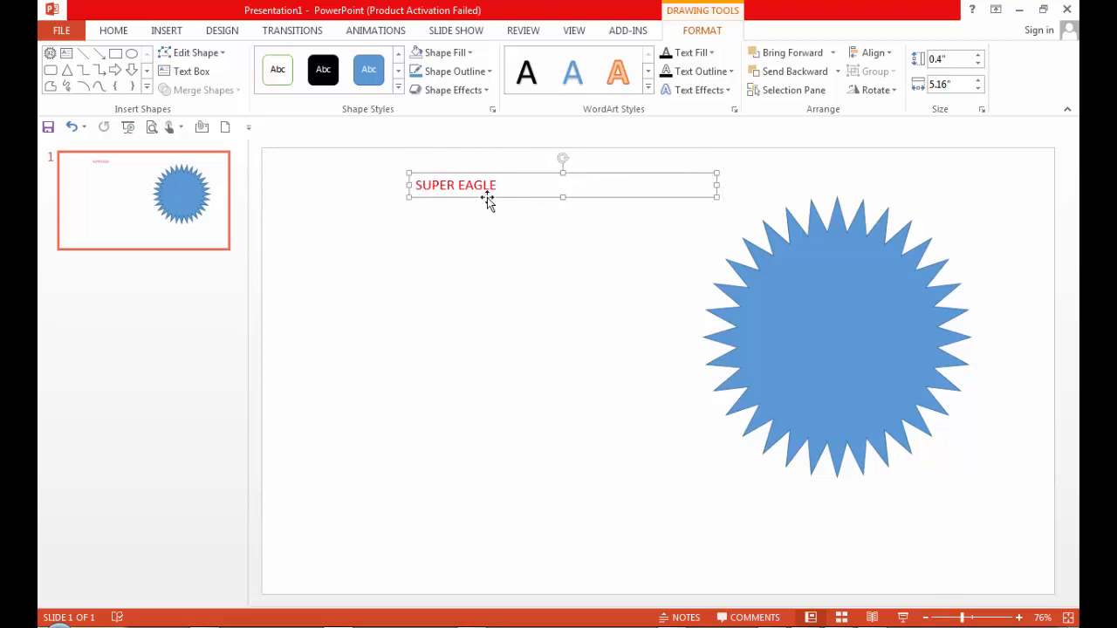
Step: Set the text fill of SUPER EAGLE to the standard dark blue color
{"action": "left_click", "coordinate": [711, 55]}
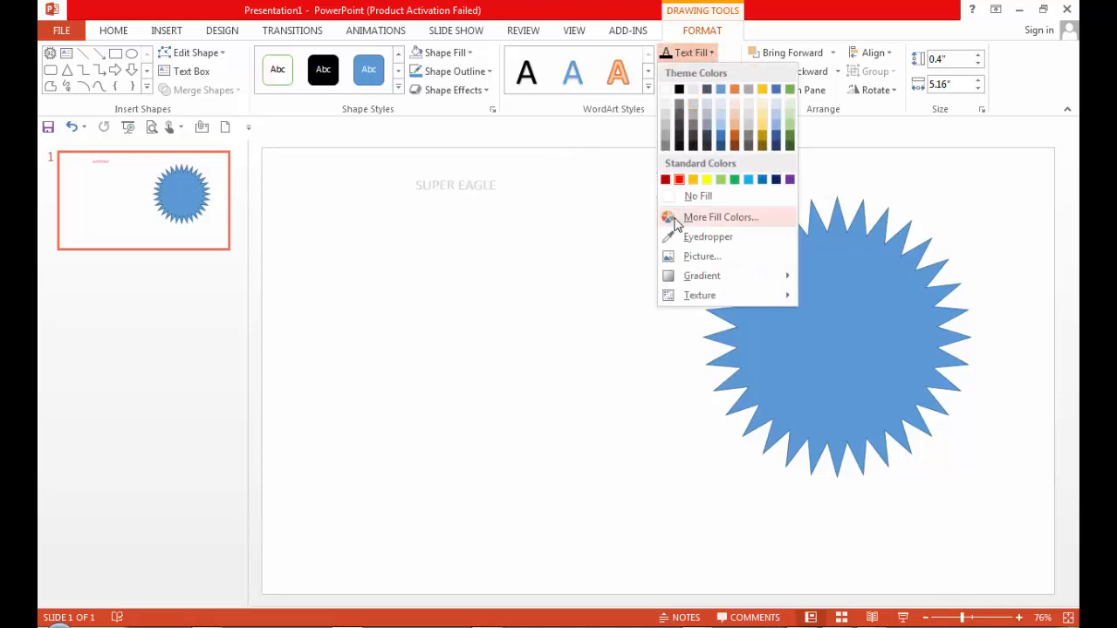
{"action": "left_click", "coordinate": [776, 184]}
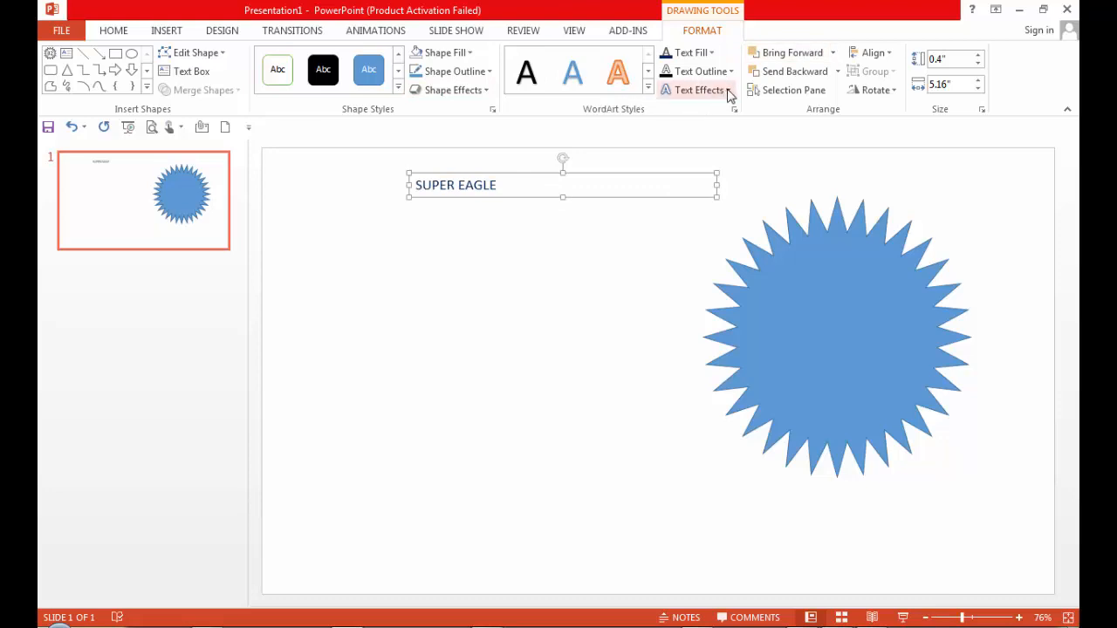
{"action": "left_click", "coordinate": [730, 91]}
{"action": "left_click", "coordinate": [729, 91]}
Step: Set the SUPER EAGLE font size to 96 and widen its text box to about 8.52" so the words fit on one line
{"action": "left_click", "coordinate": [114, 30]}
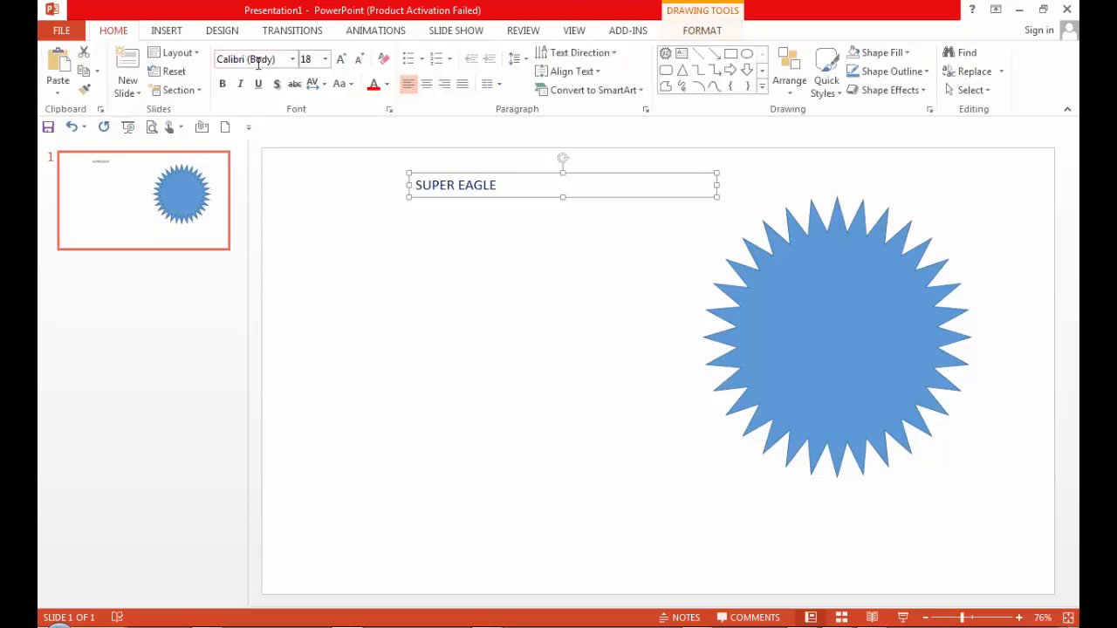
{"action": "left_click", "coordinate": [325, 59]}
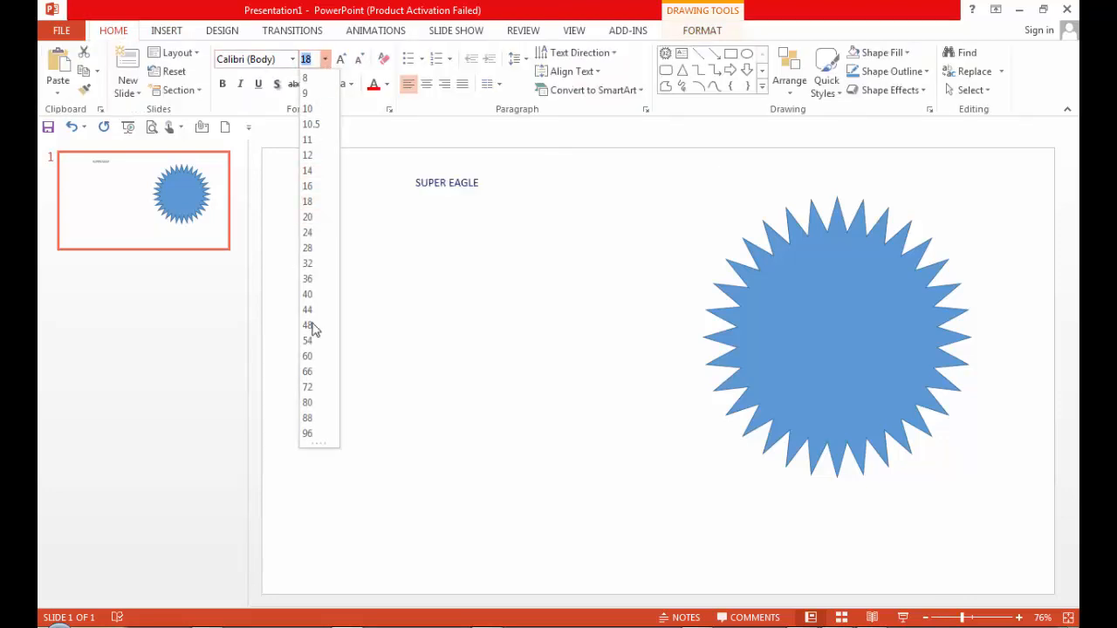
{"action": "left_click", "coordinate": [307, 434]}
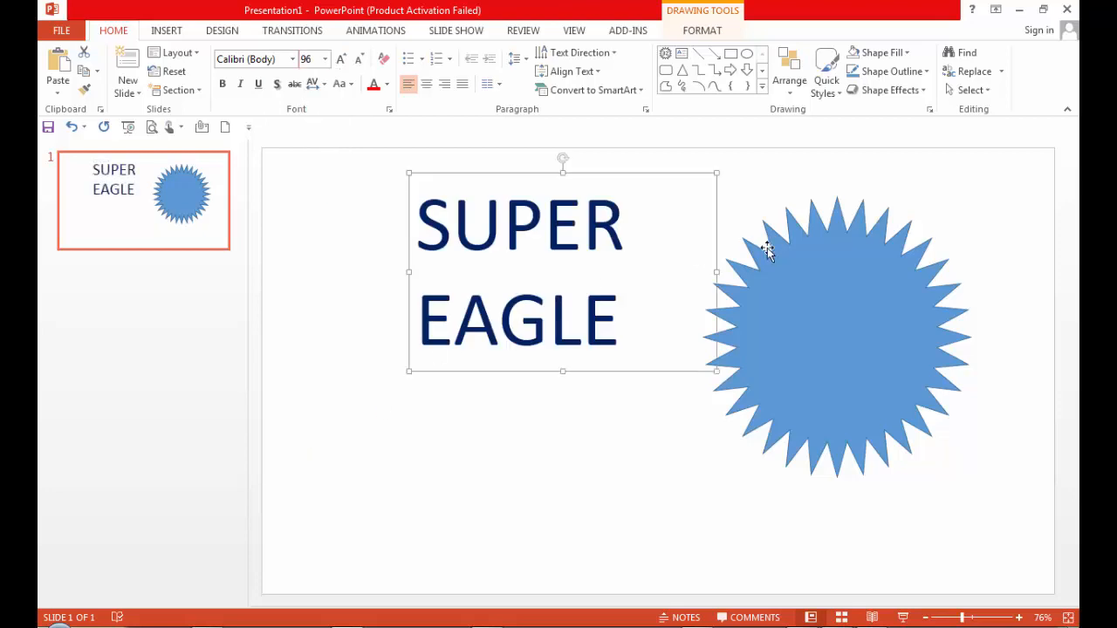
{"action": "left_click_drag", "start_coordinate": [717, 271], "coordinate": [846, 271]}
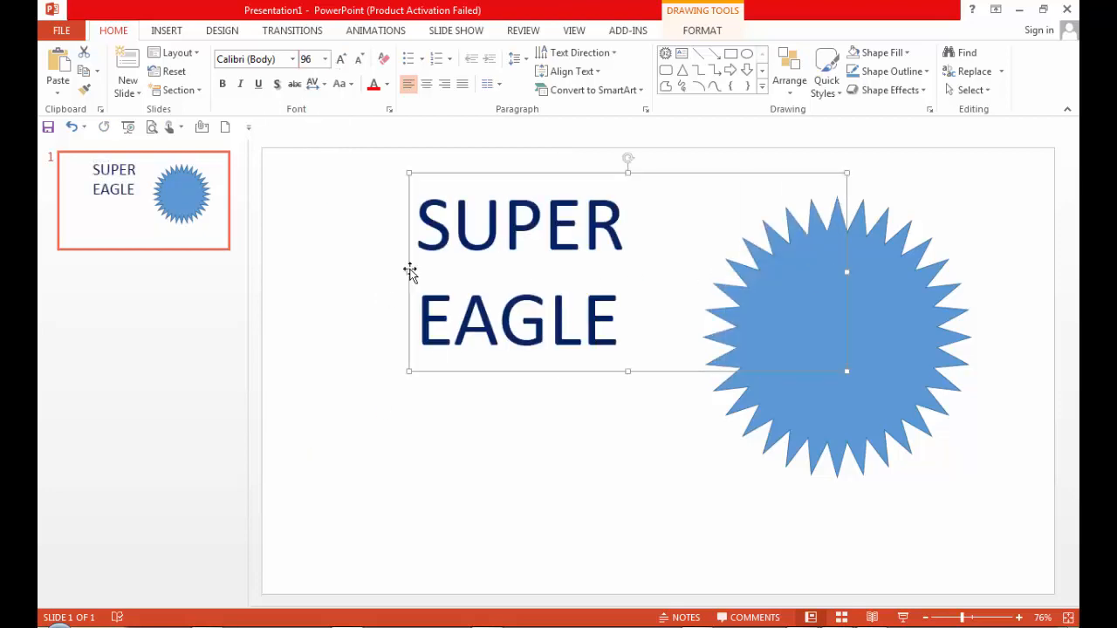
{"action": "left_click_drag", "start_coordinate": [408, 271], "coordinate": [340, 269]}
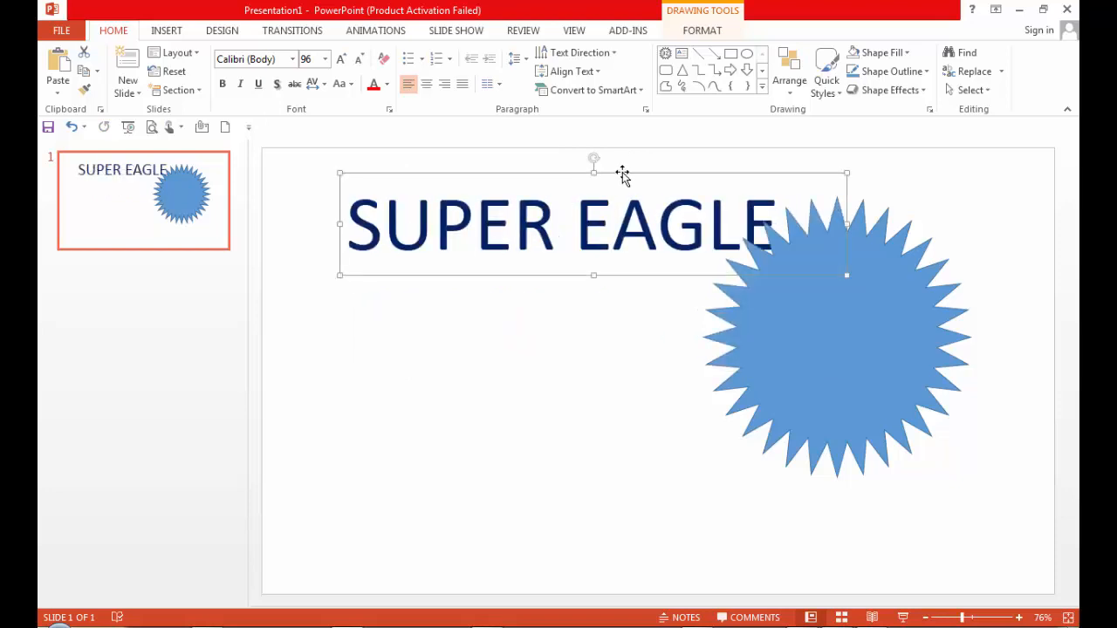
Step: Move the starburst to the slide's upper-right corner and place the SUPER EAGLE text box beside it in the upper left
{"action": "left_click_drag", "start_coordinate": [611, 244], "coordinate": [585, 422]}
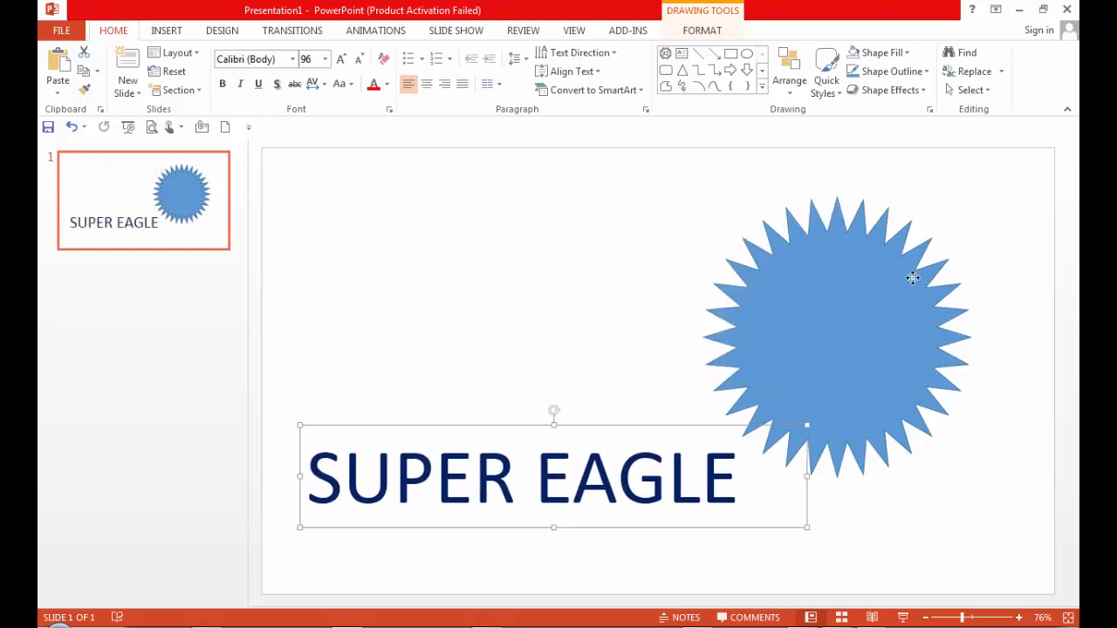
{"action": "left_click_drag", "start_coordinate": [838, 331], "coordinate": [906, 289]}
{"action": "left_click", "coordinate": [573, 471]}
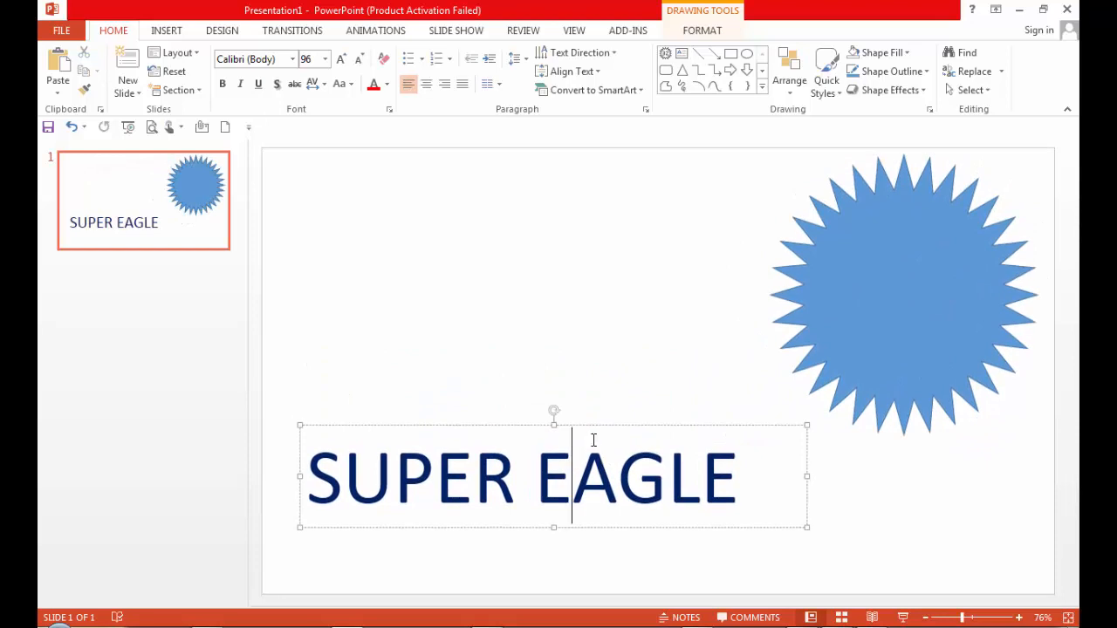
{"action": "left_click_drag", "start_coordinate": [602, 426], "coordinate": [610, 199]}
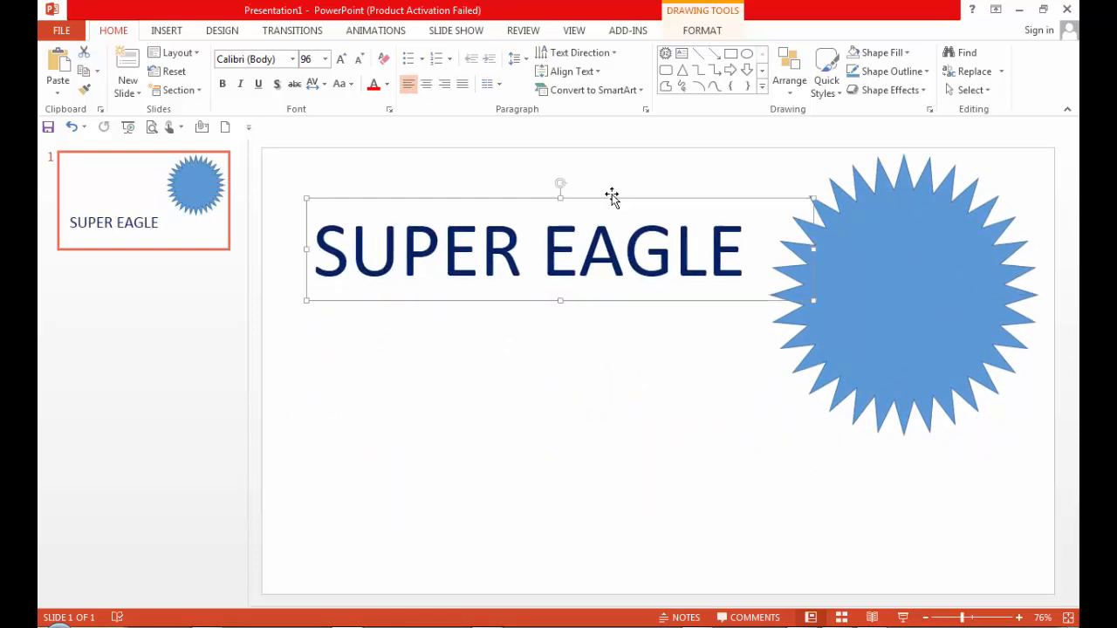
Step: Change the SUPER EAGLE text font to [z] Arista Light
{"action": "left_click", "coordinate": [701, 33]}
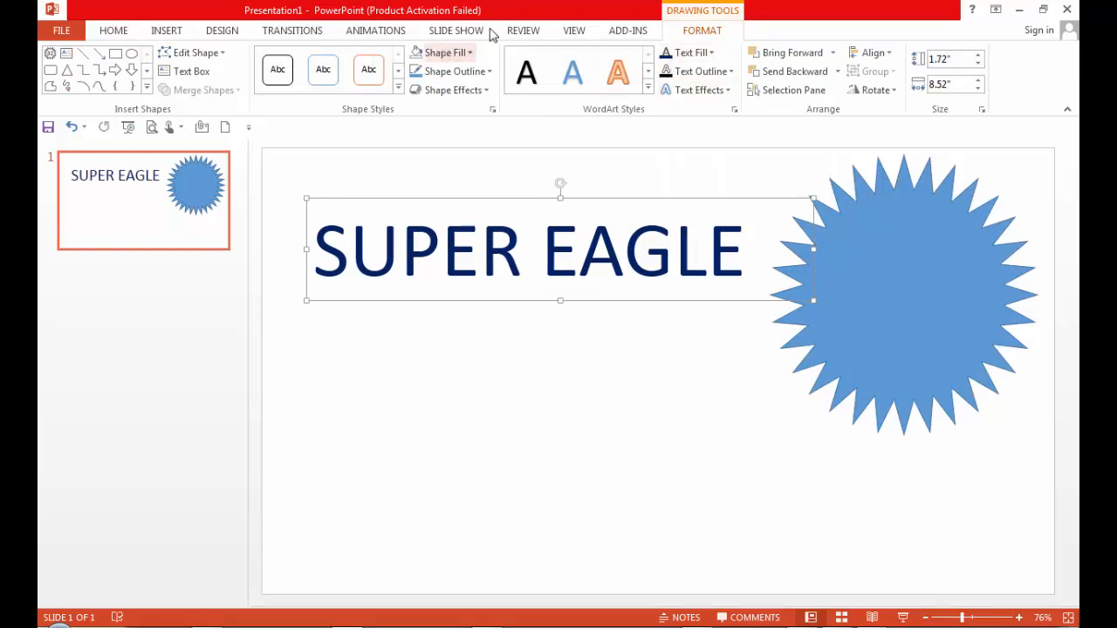
{"action": "left_click", "coordinate": [118, 35]}
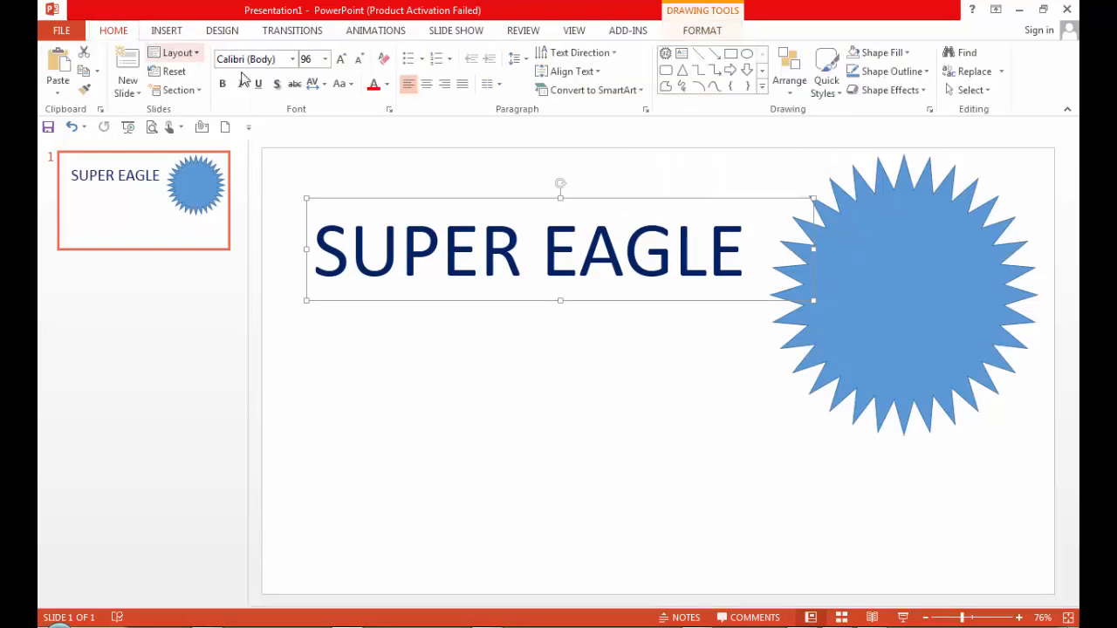
{"action": "left_click", "coordinate": [298, 61]}
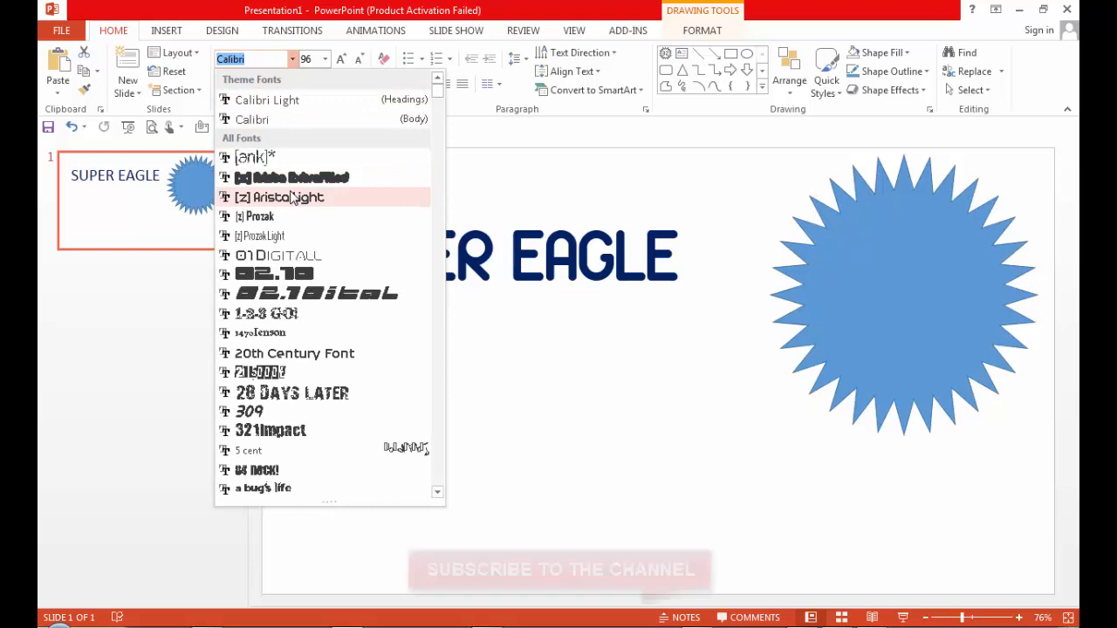
{"action": "left_click", "coordinate": [292, 198]}
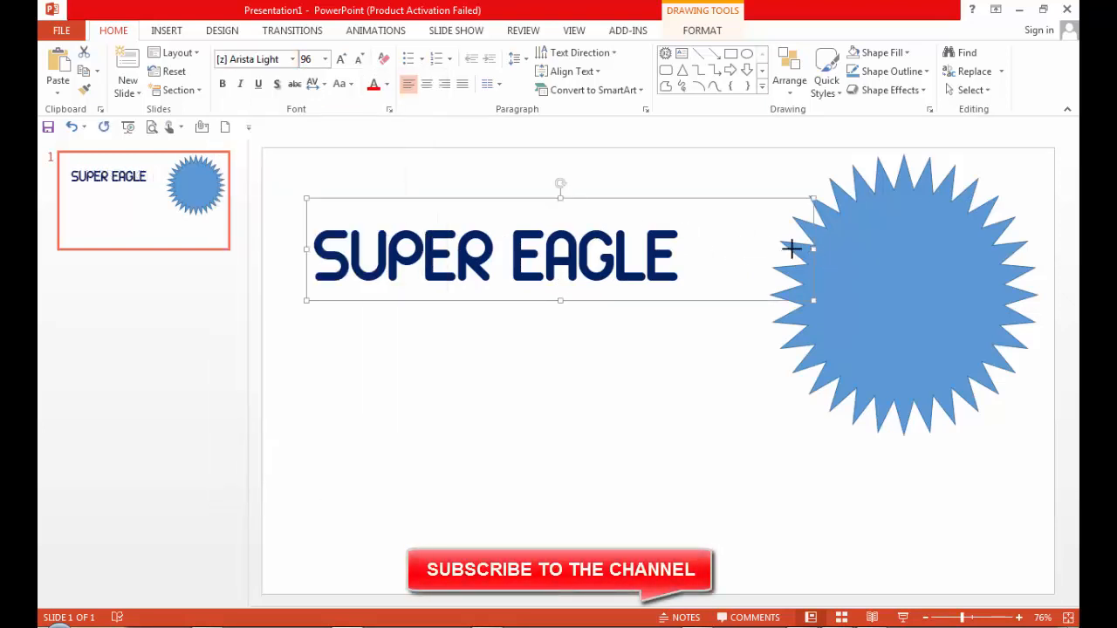
Step: Resize the SUPER EAGLE text box to about 7.16" wide and nudge it slightly up, clear of the starburst
{"action": "left_click_drag", "start_coordinate": [791, 248], "coordinate": [721, 250]}
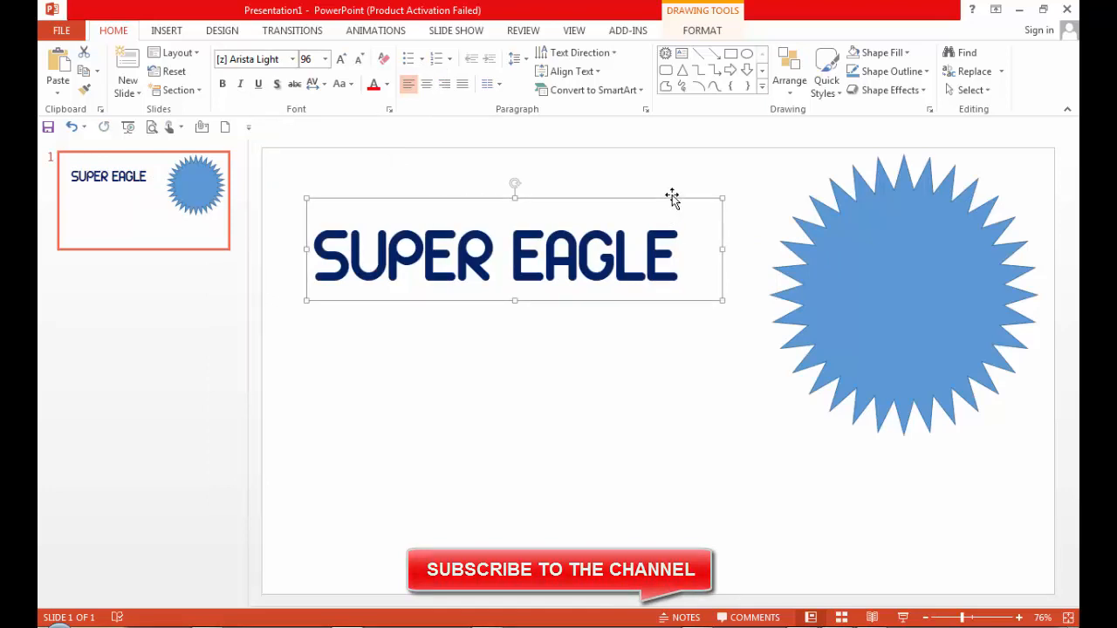
{"action": "left_click_drag", "start_coordinate": [672, 199], "coordinate": [675, 191]}
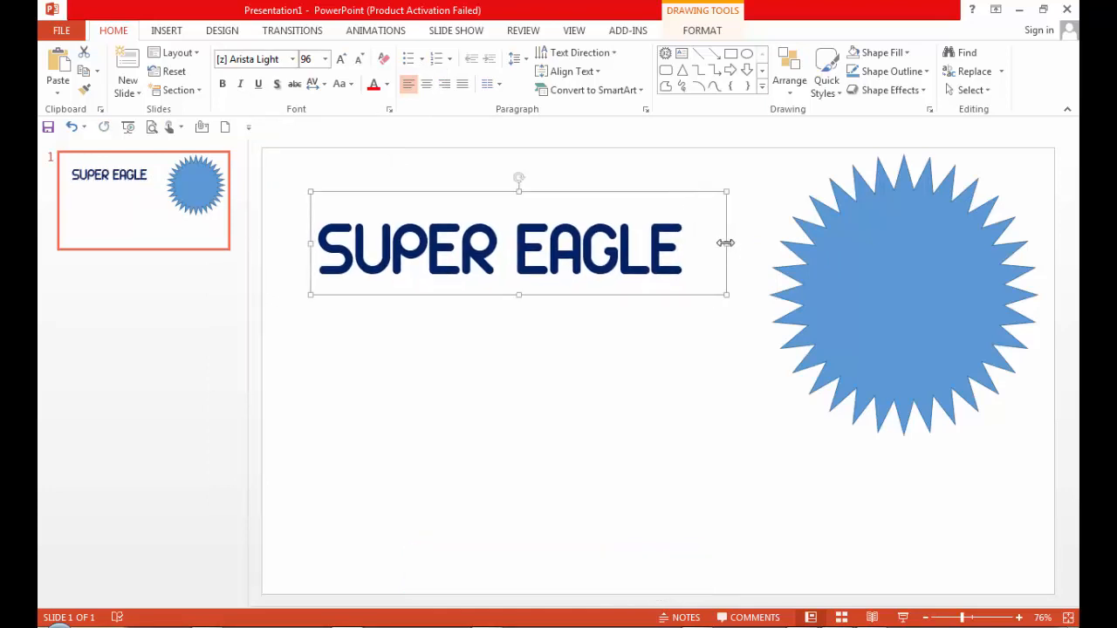
{"action": "left_click_drag", "start_coordinate": [725, 243], "coordinate": [746, 244]}
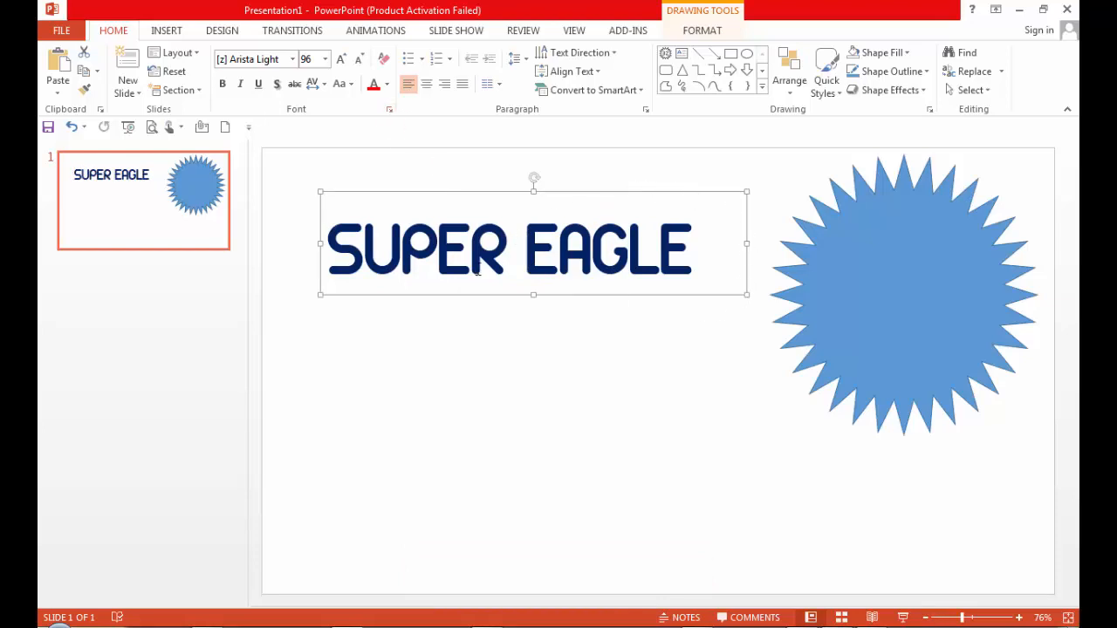
Step: Center the SUPER EAGLE text within its box and shift the box slightly left
{"action": "left_click", "coordinate": [426, 84]}
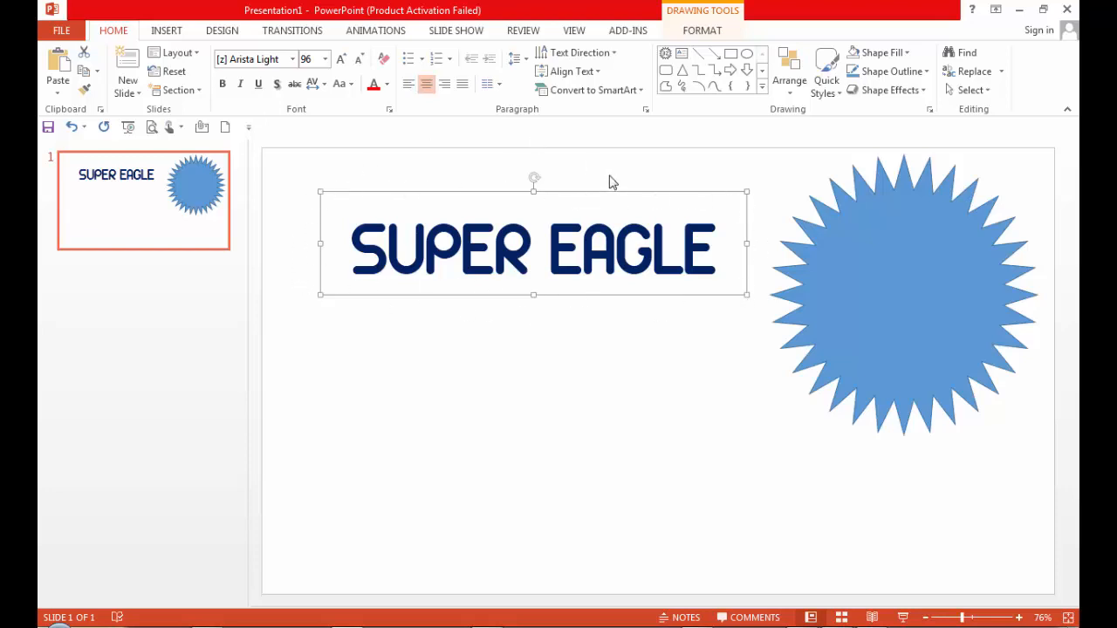
{"action": "left_click_drag", "start_coordinate": [602, 190], "coordinate": [581, 190]}
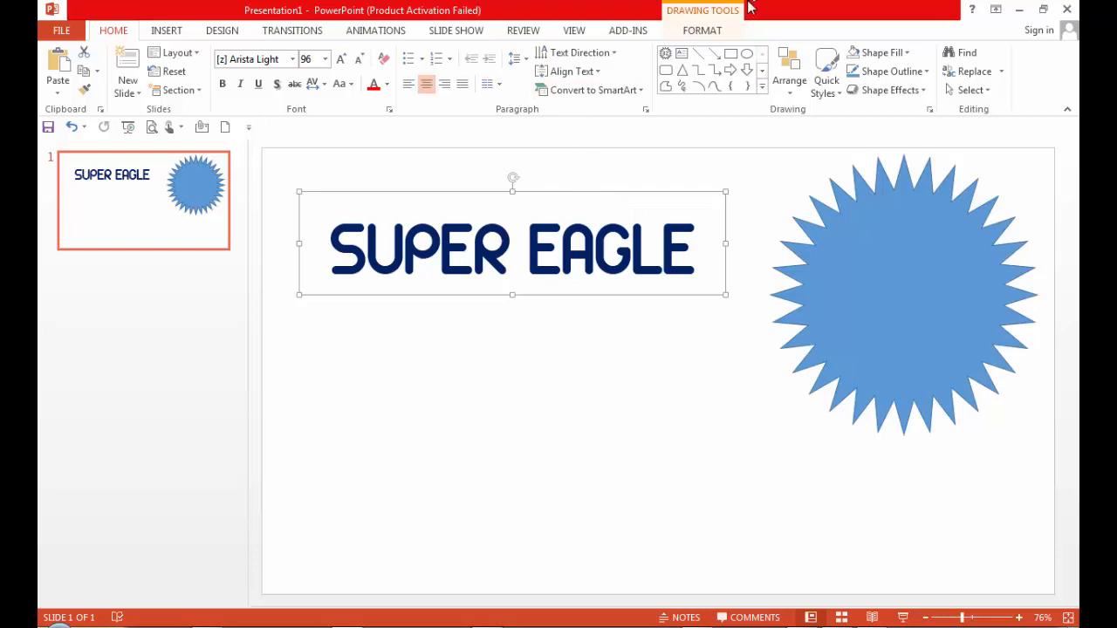
Step: Apply the standard dark blue as the text fill of SUPER EAGLE
{"action": "left_click", "coordinate": [714, 33]}
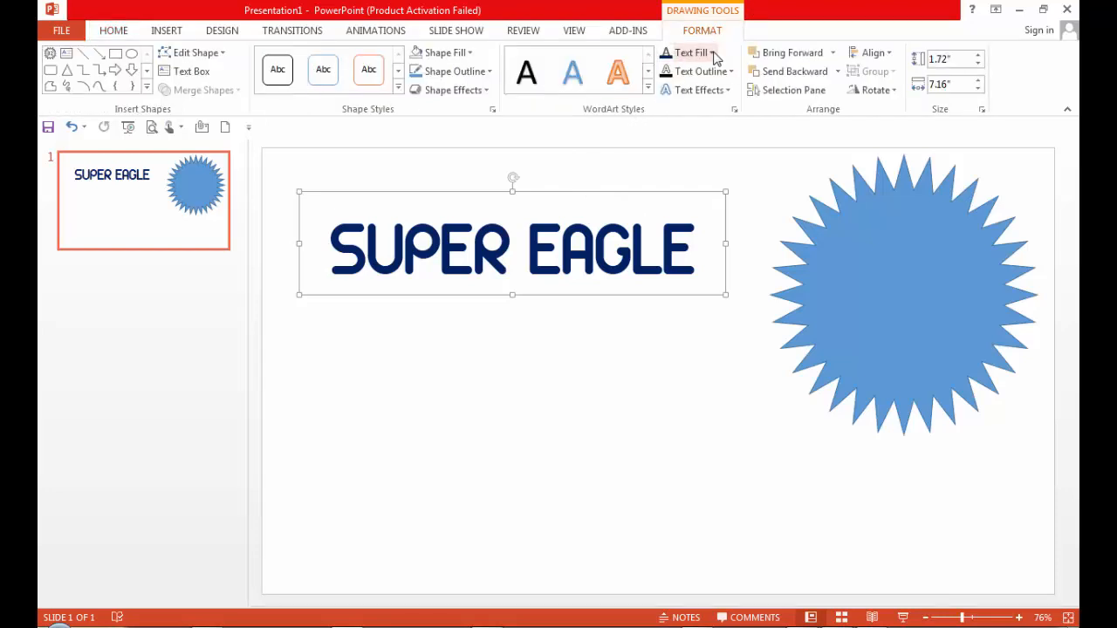
{"action": "left_click", "coordinate": [713, 53]}
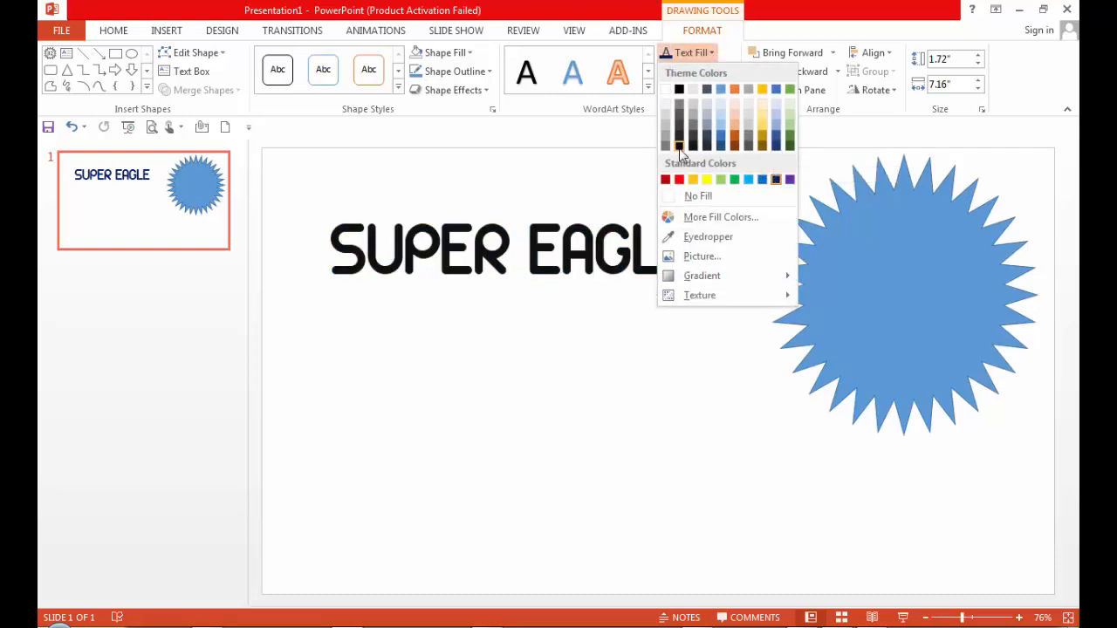
{"action": "left_click", "coordinate": [776, 180]}
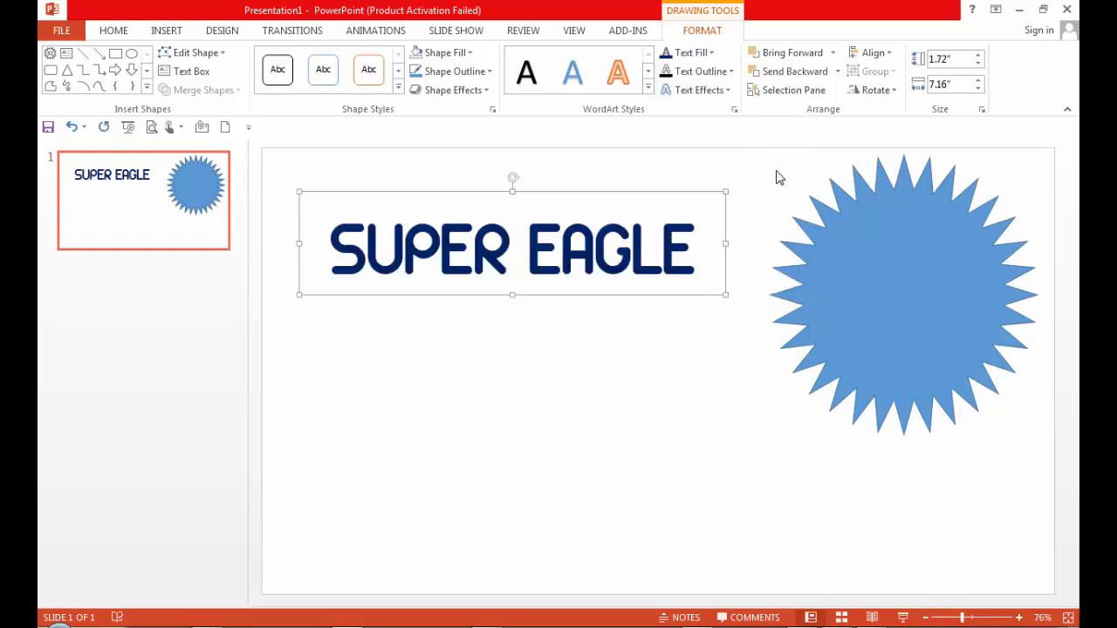
Step: Outline the SUPER EAGLE text in standard red with a 2¼ pt weight
{"action": "left_click", "coordinate": [727, 73]}
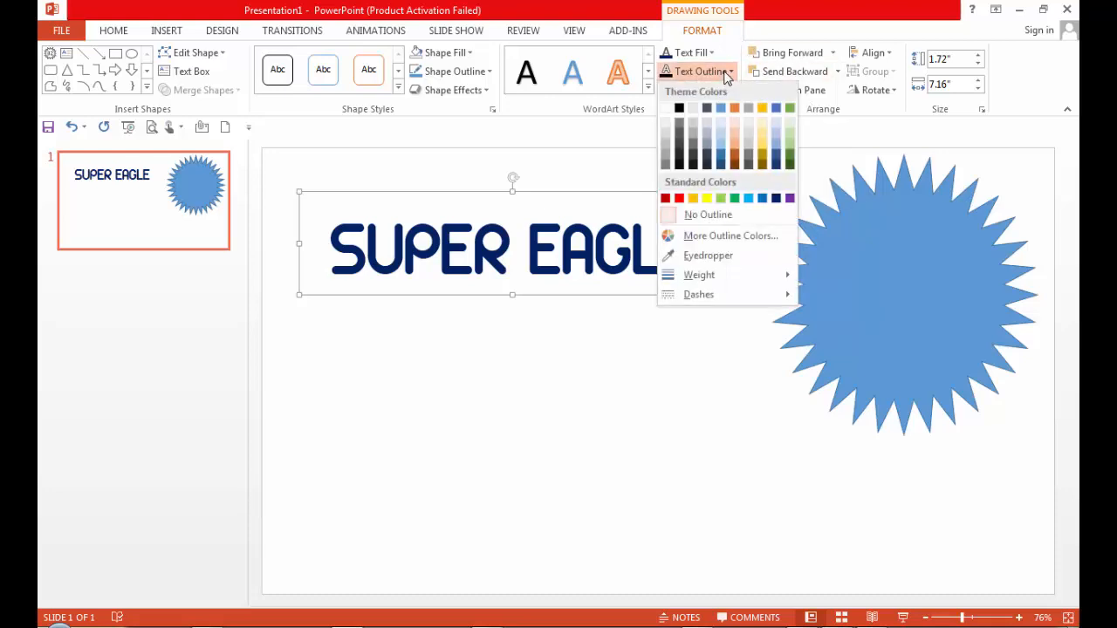
{"action": "left_click", "coordinate": [679, 199]}
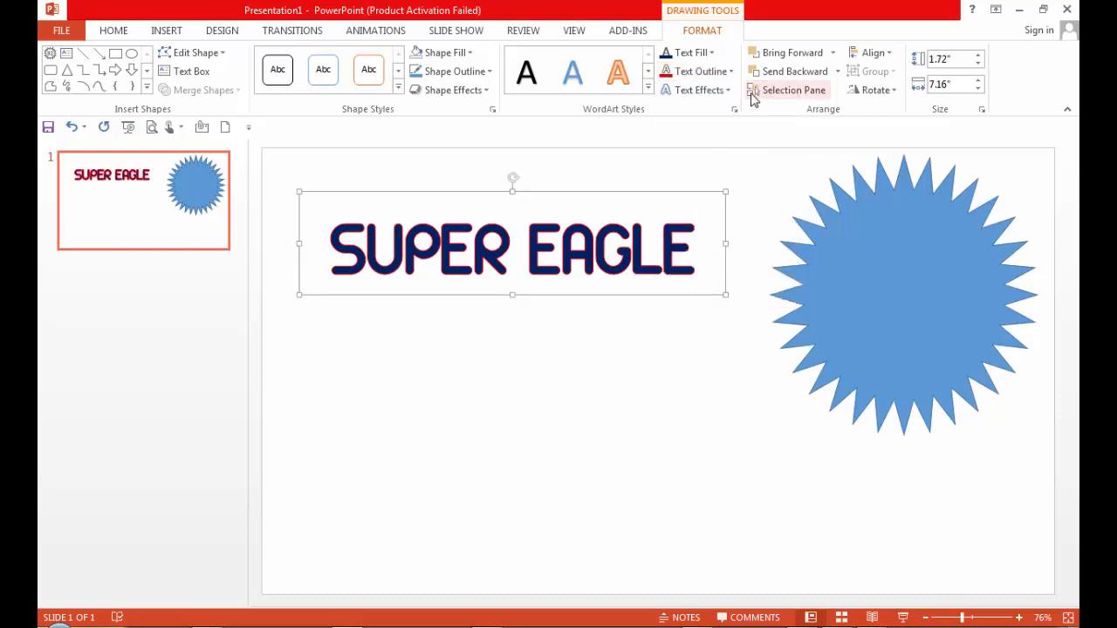
{"action": "left_click", "coordinate": [729, 73]}
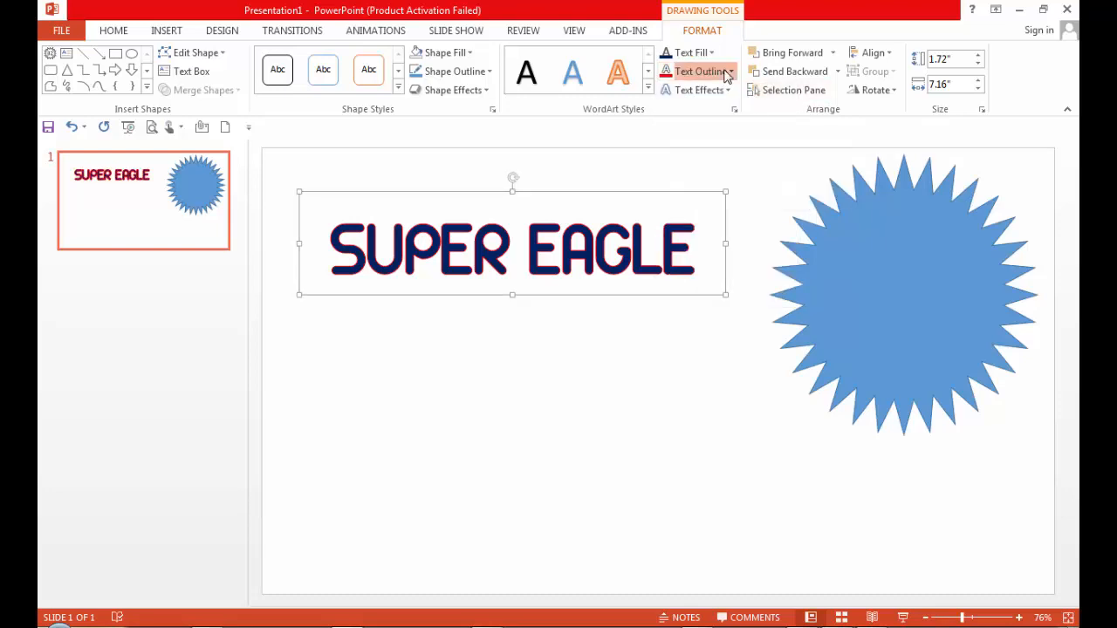
{"action": "mouse_move", "coordinate": [734, 279]}
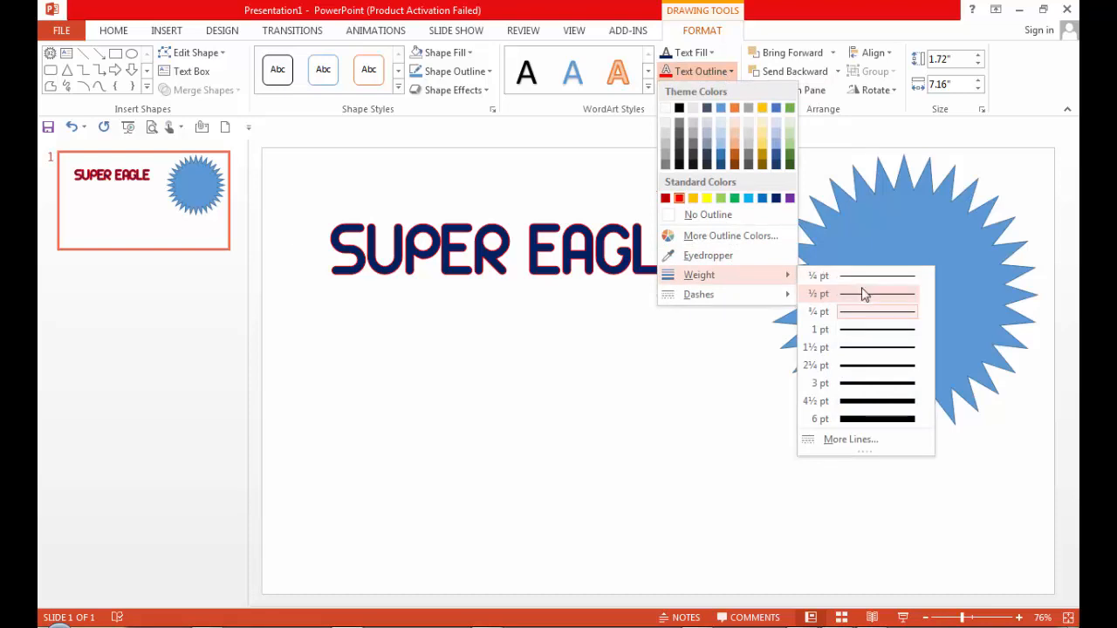
{"action": "left_click", "coordinate": [866, 368]}
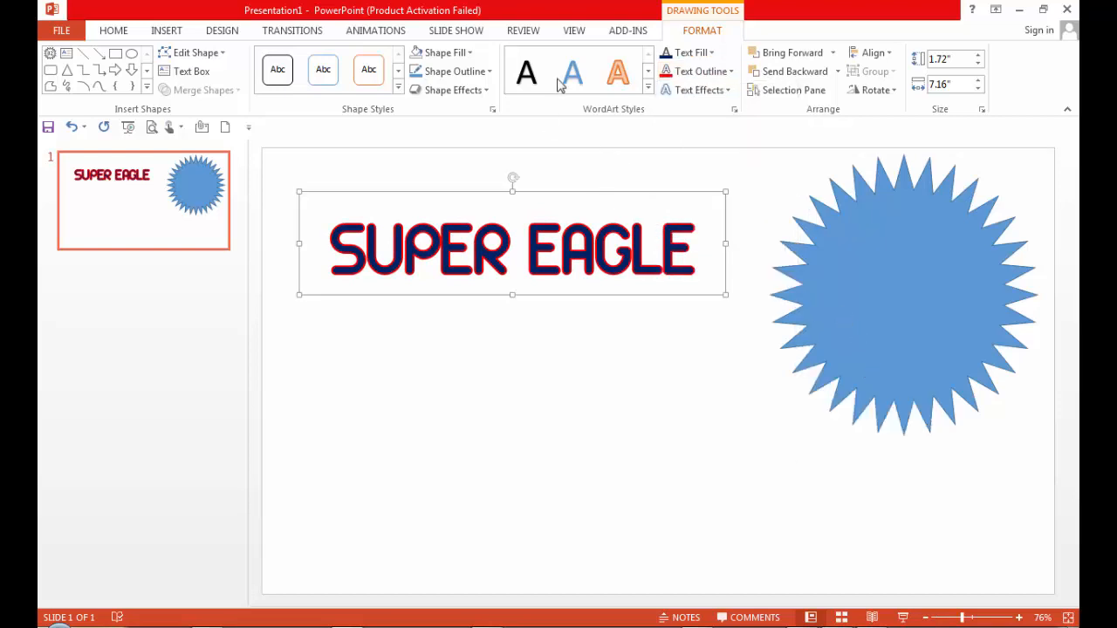
Step: Add an outer shadow offset to the right and the central reflection variation to the SUPER EAGLE text
{"action": "left_click", "coordinate": [728, 91]}
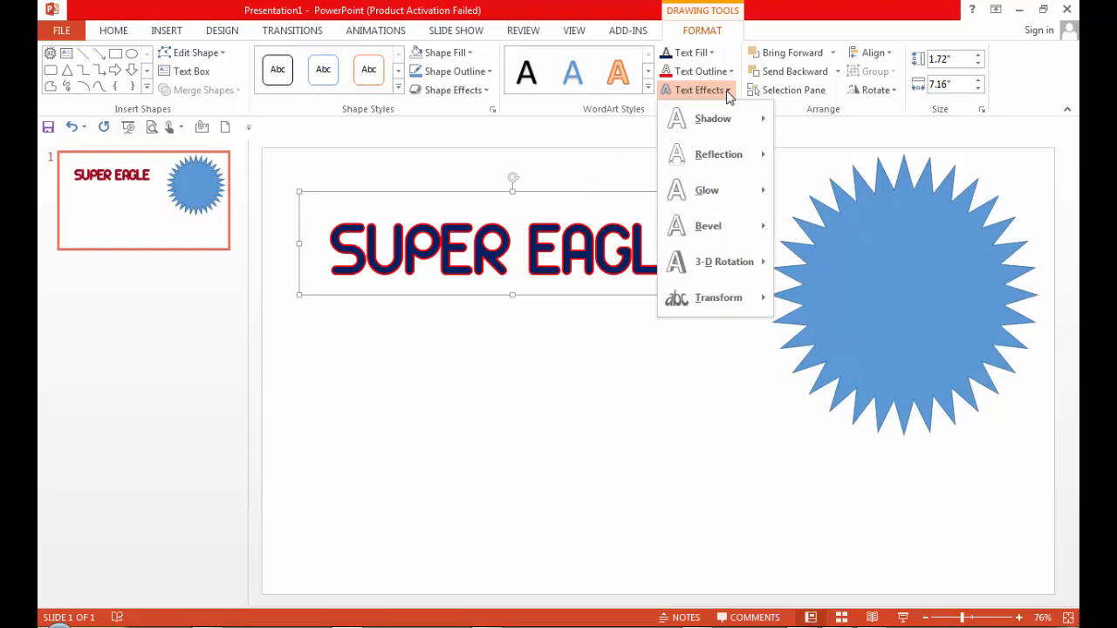
{"action": "mouse_move", "coordinate": [736, 127]}
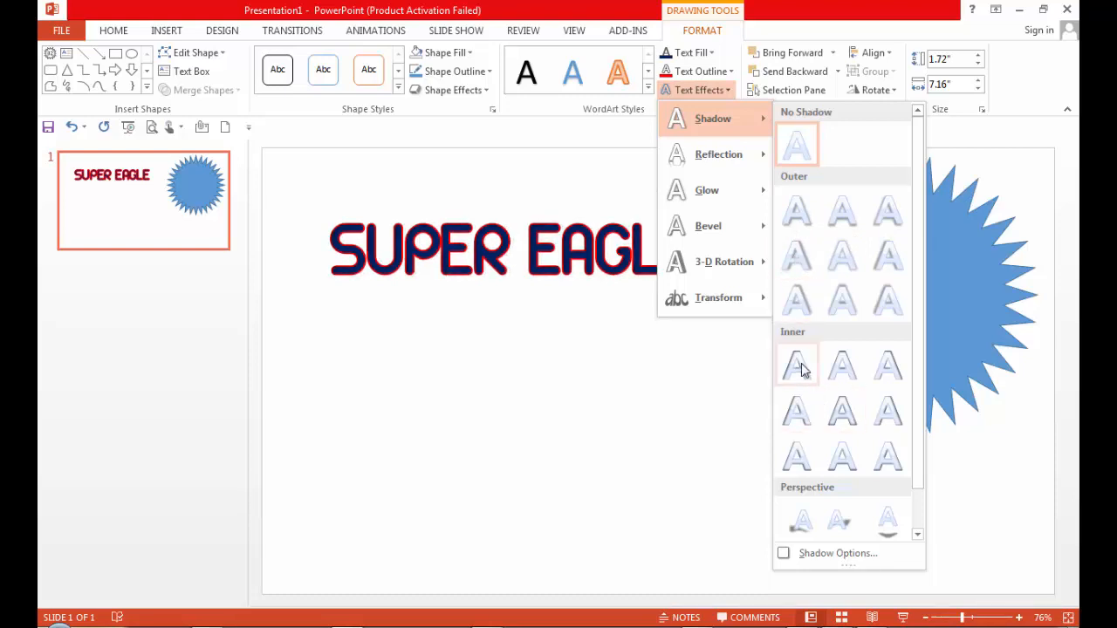
{"action": "left_click", "coordinate": [797, 255]}
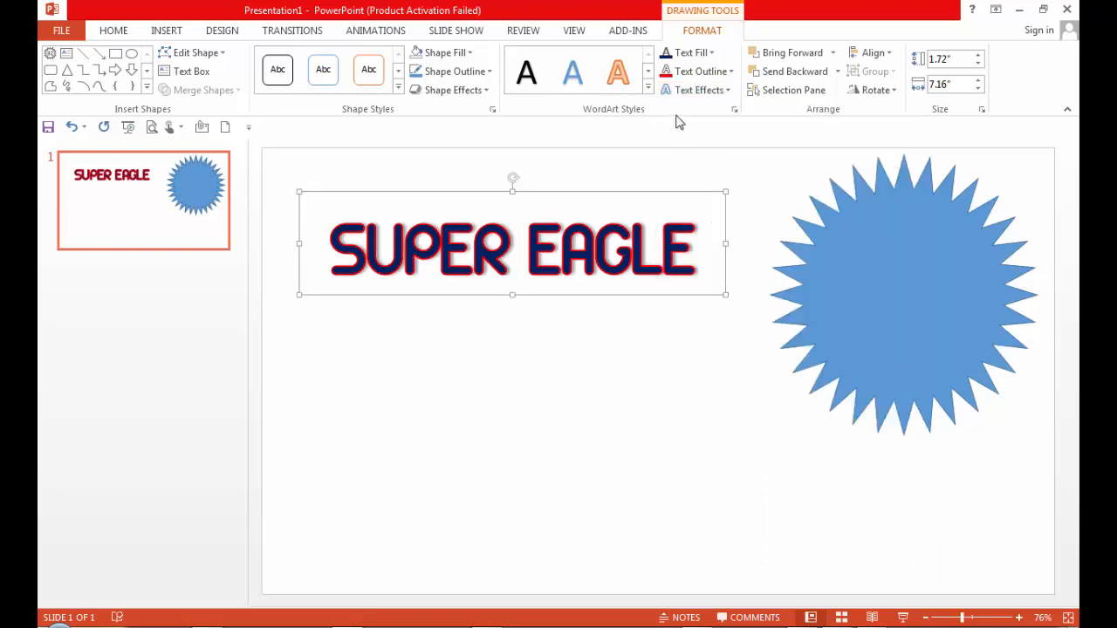
{"action": "left_click", "coordinate": [721, 90]}
{"action": "mouse_move", "coordinate": [717, 169]}
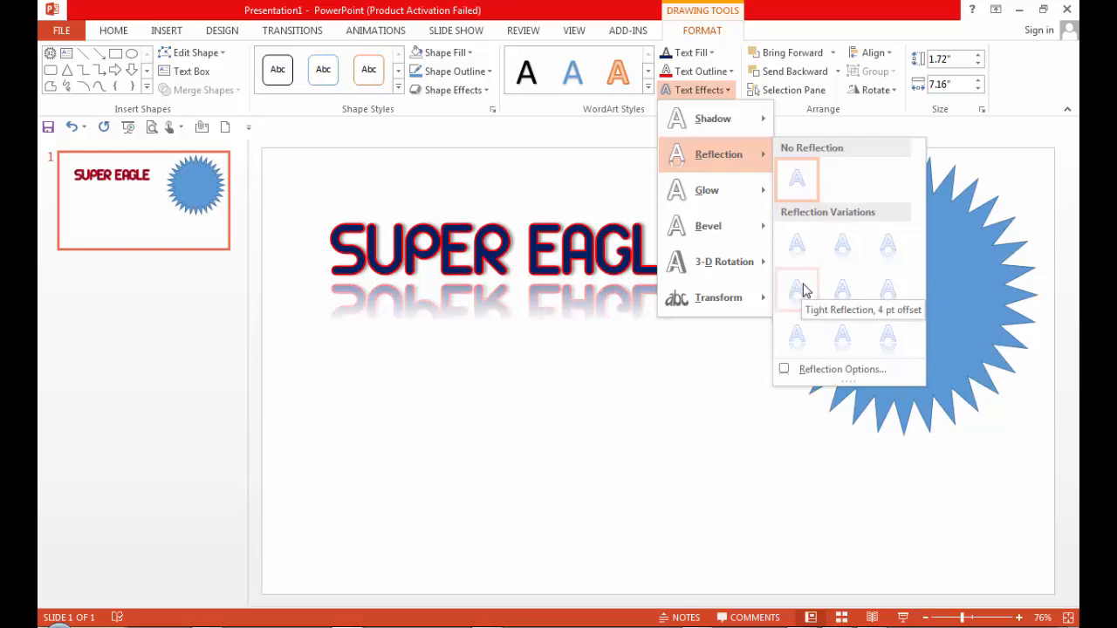
{"action": "left_click", "coordinate": [843, 290]}
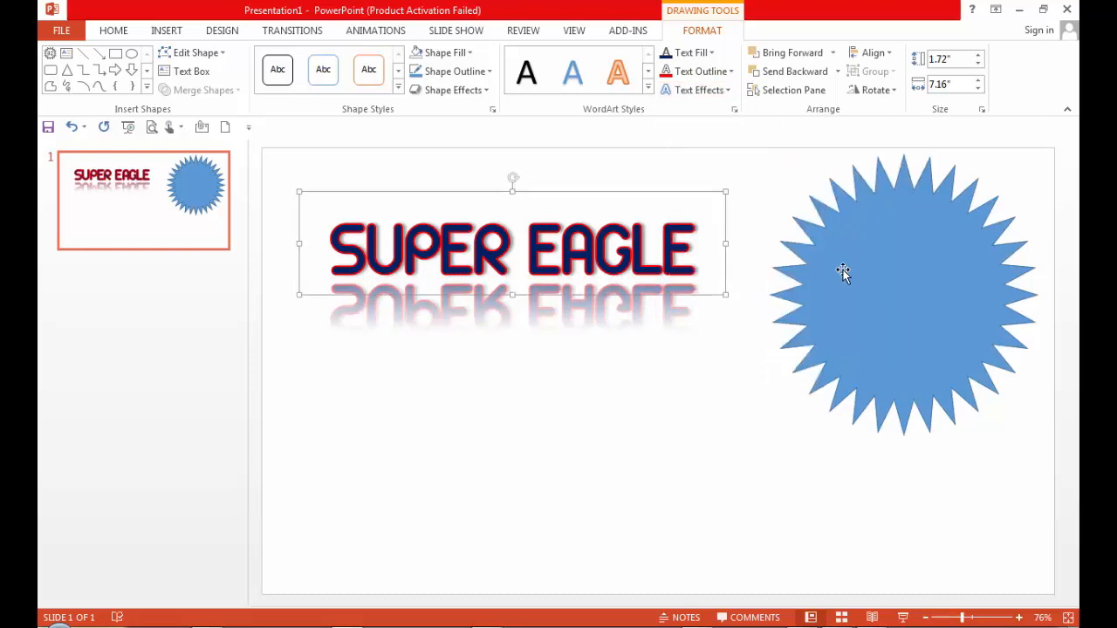
Step: Apply the Orange, 11 pt glow, Accent color 2 effect to the SUPER EAGLE text
{"action": "left_click", "coordinate": [713, 91]}
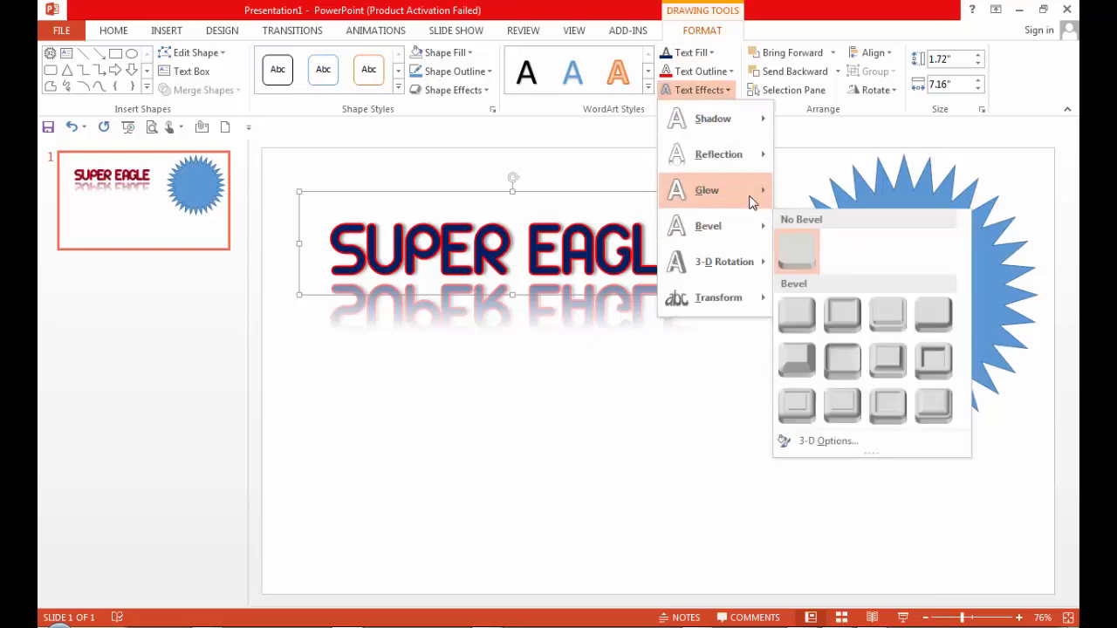
{"action": "mouse_move", "coordinate": [750, 193]}
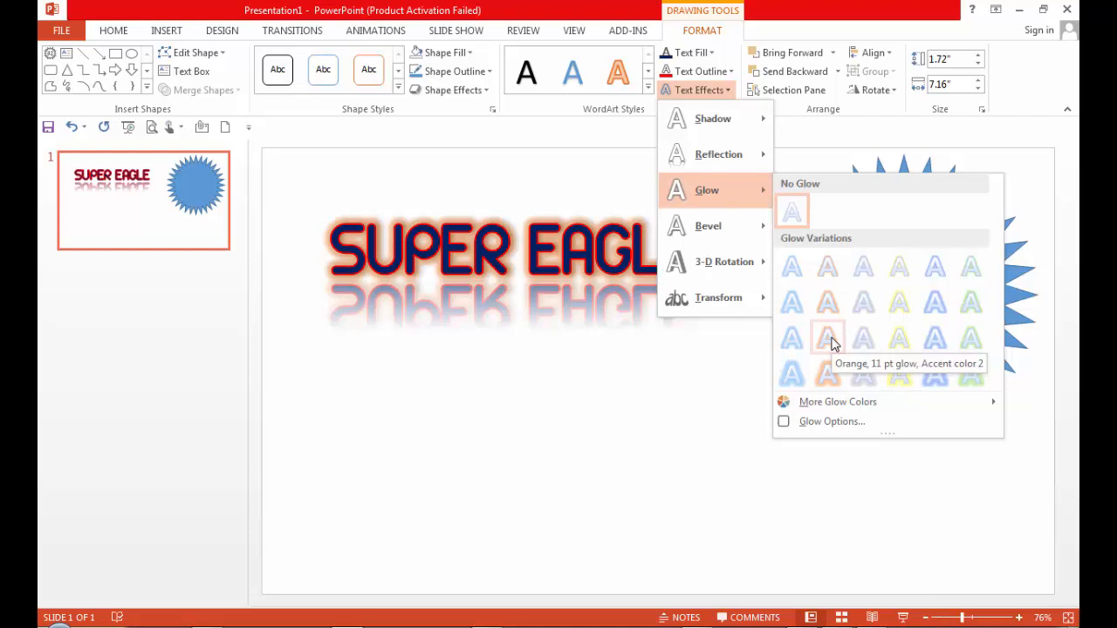
{"action": "mouse_move", "coordinate": [782, 409]}
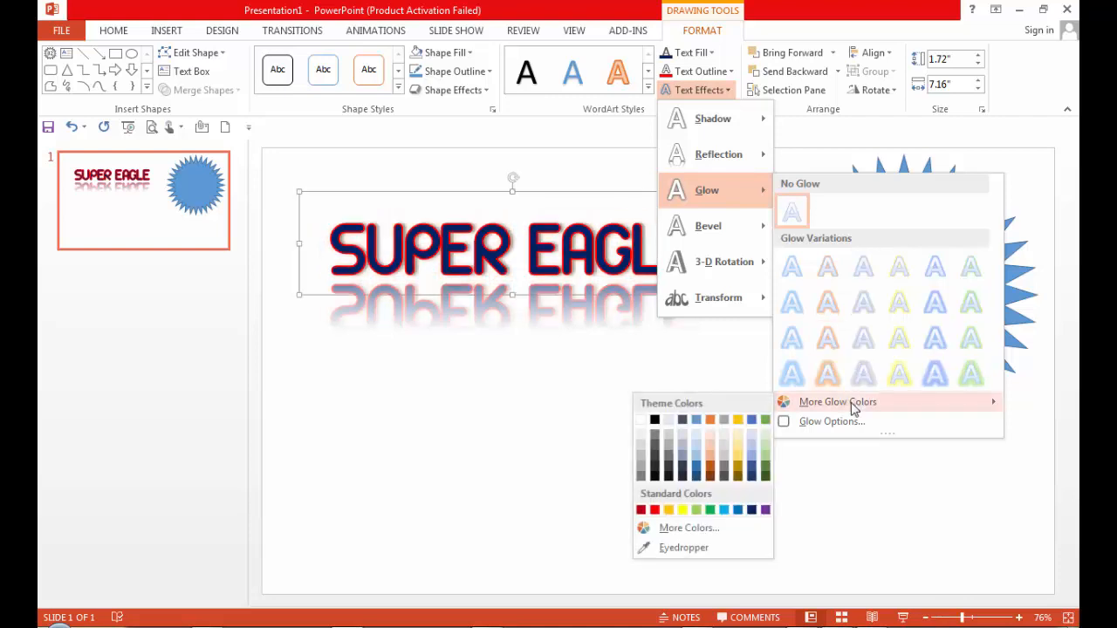
{"action": "left_click", "coordinate": [834, 336]}
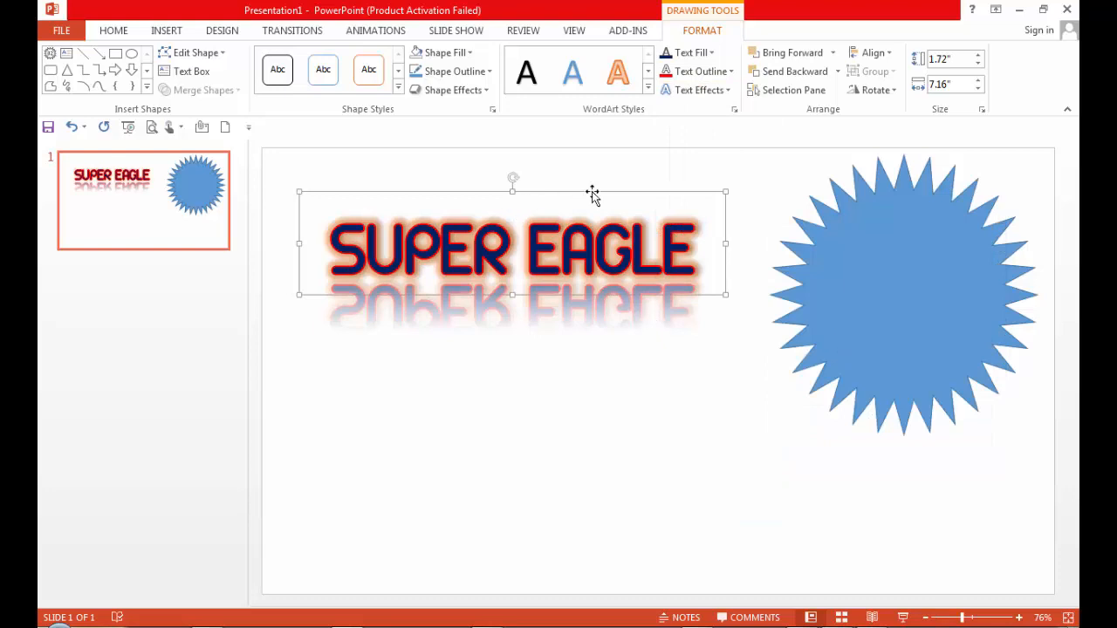
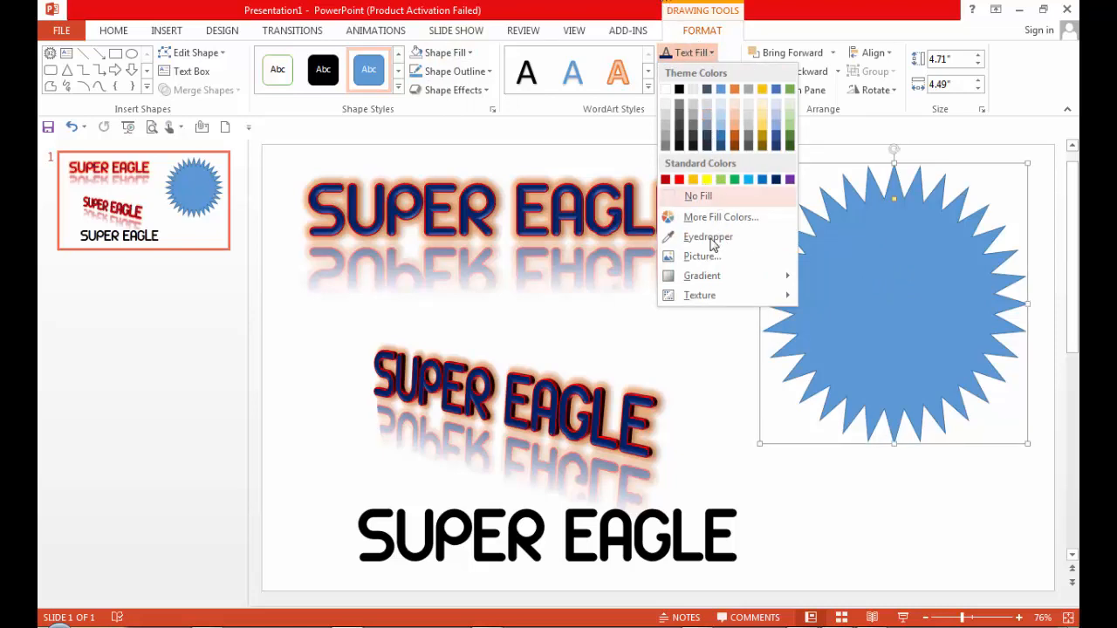
Step: Move the starburst slightly down the slide, keeping it beside the SUPER EAGLE texts
{"action": "left_click", "coordinate": [692, 53]}
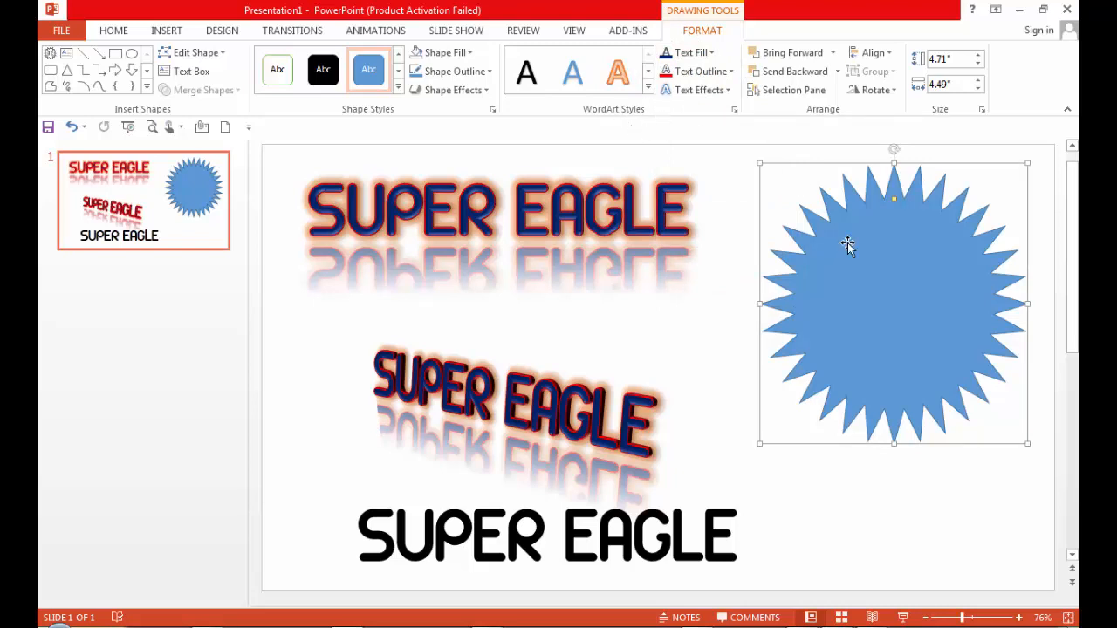
{"action": "mouse_move", "coordinate": [894, 271]}
{"action": "left_mouse_down"}
{"action": "mouse_move", "coordinate": [885, 294]}
{"action": "mouse_move", "coordinate": [894, 288]}
{"action": "left_mouse_up"}
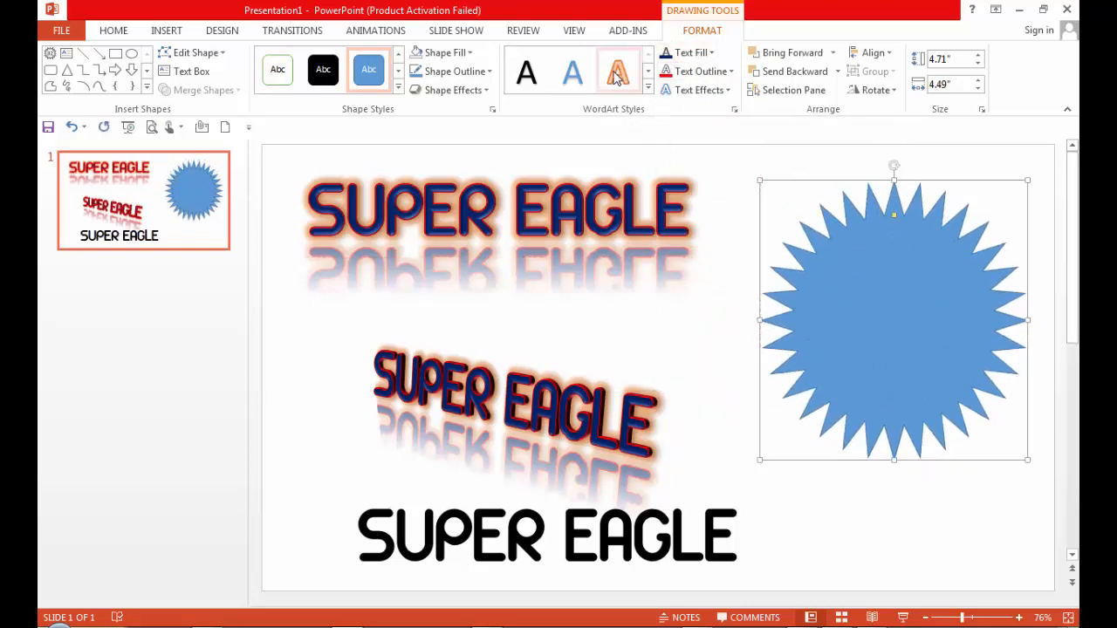
{"action": "left_click", "coordinate": [704, 75]}
{"action": "left_click", "coordinate": [744, 142]}
{"action": "left_click", "coordinate": [897, 253]}
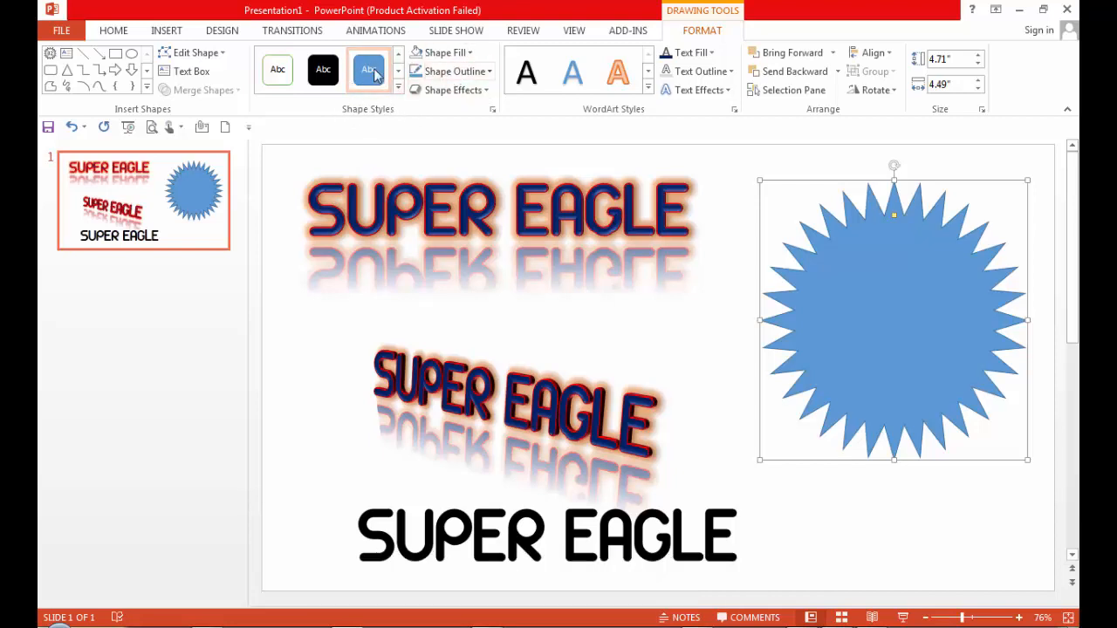
{"action": "key", "text": "Down"}
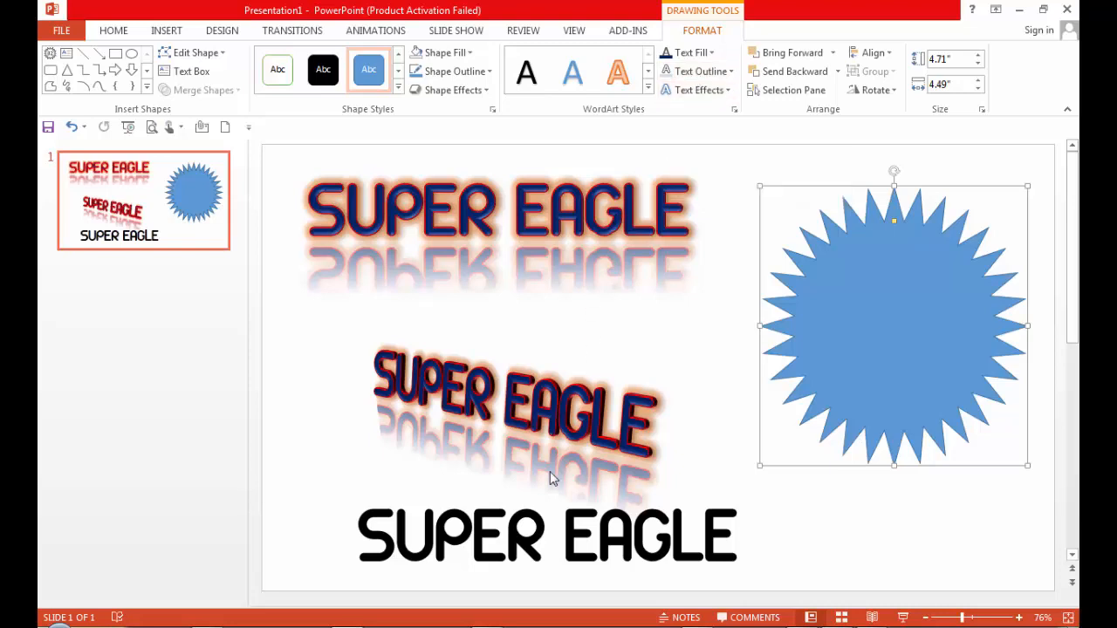
Step: Fill the starburst with standard green and give it a red outline with a 4½ pt weight
{"action": "left_click", "coordinate": [468, 54]}
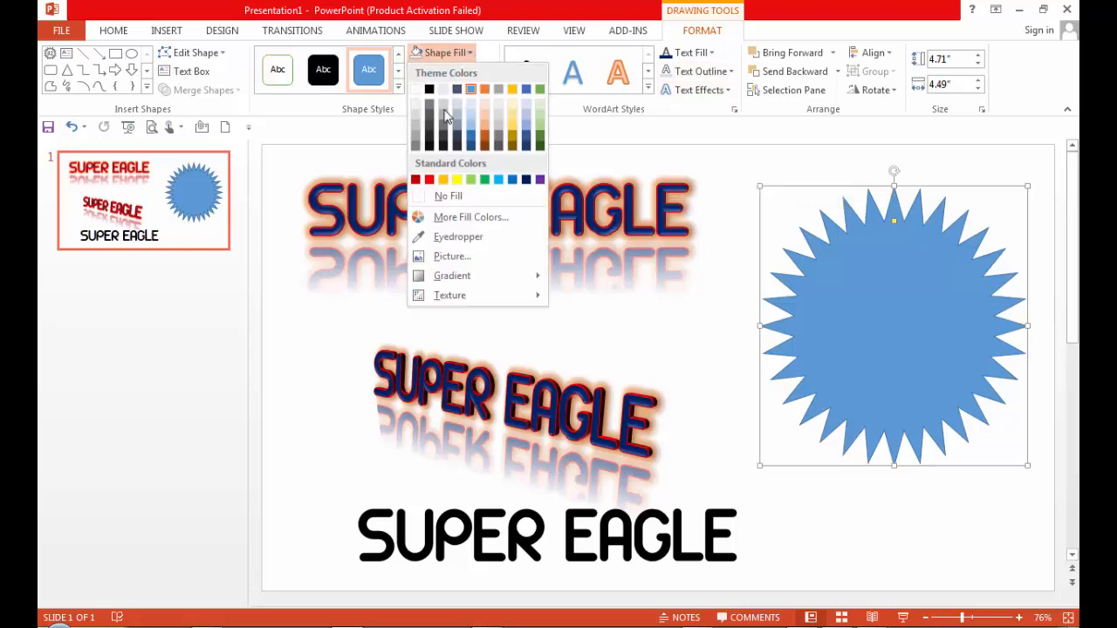
{"action": "left_click", "coordinate": [486, 180]}
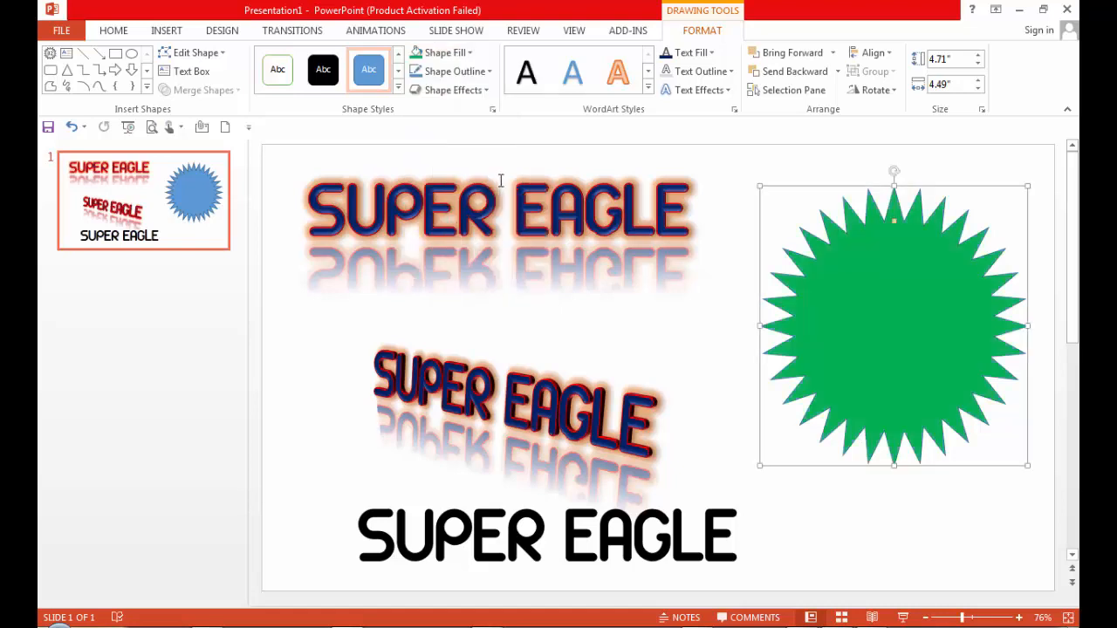
{"action": "left_click", "coordinate": [478, 70]}
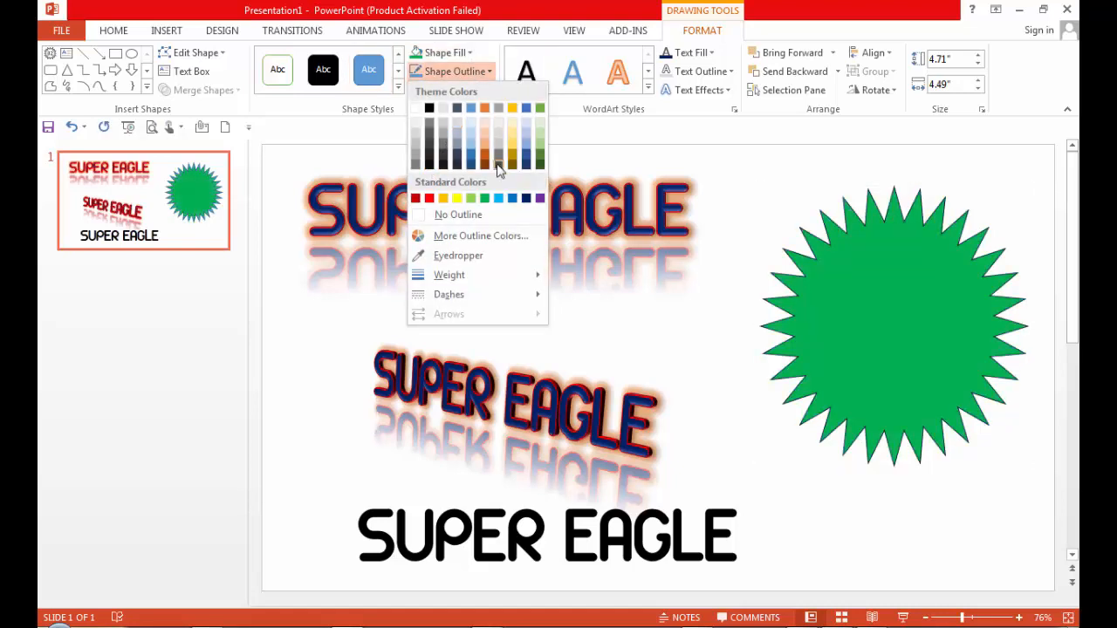
{"action": "left_click", "coordinate": [428, 199]}
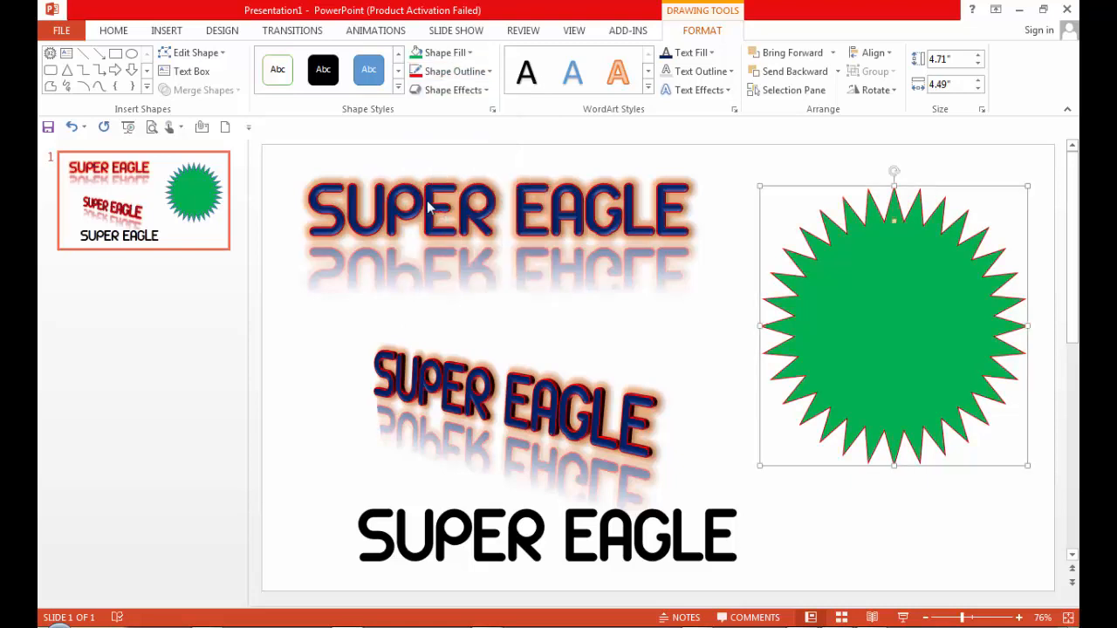
{"action": "left_click", "coordinate": [455, 72]}
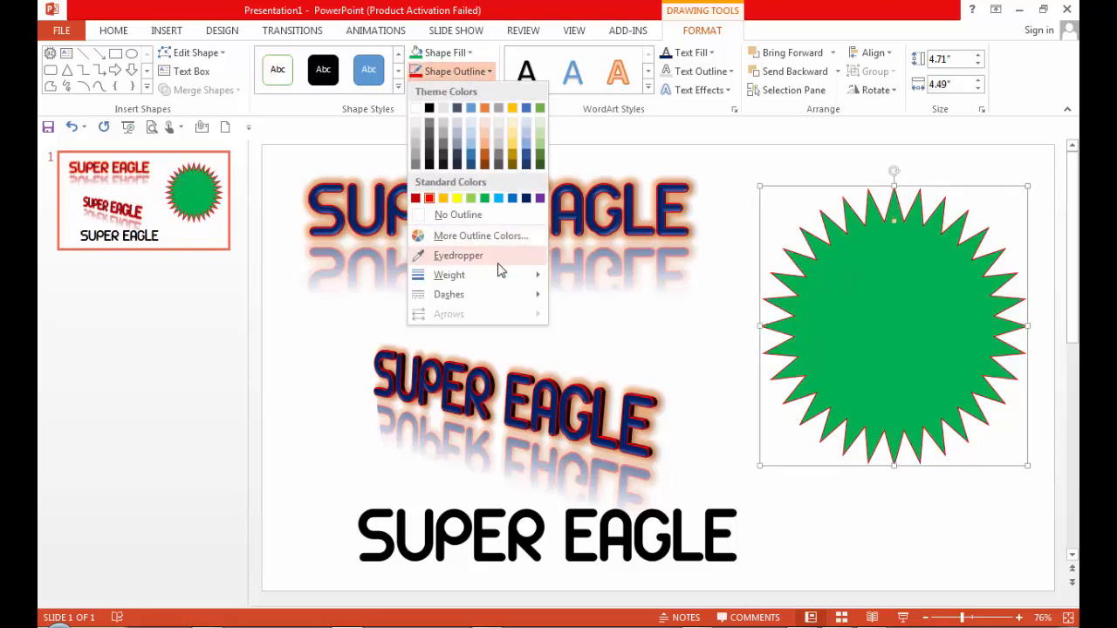
{"action": "mouse_move", "coordinate": [501, 275]}
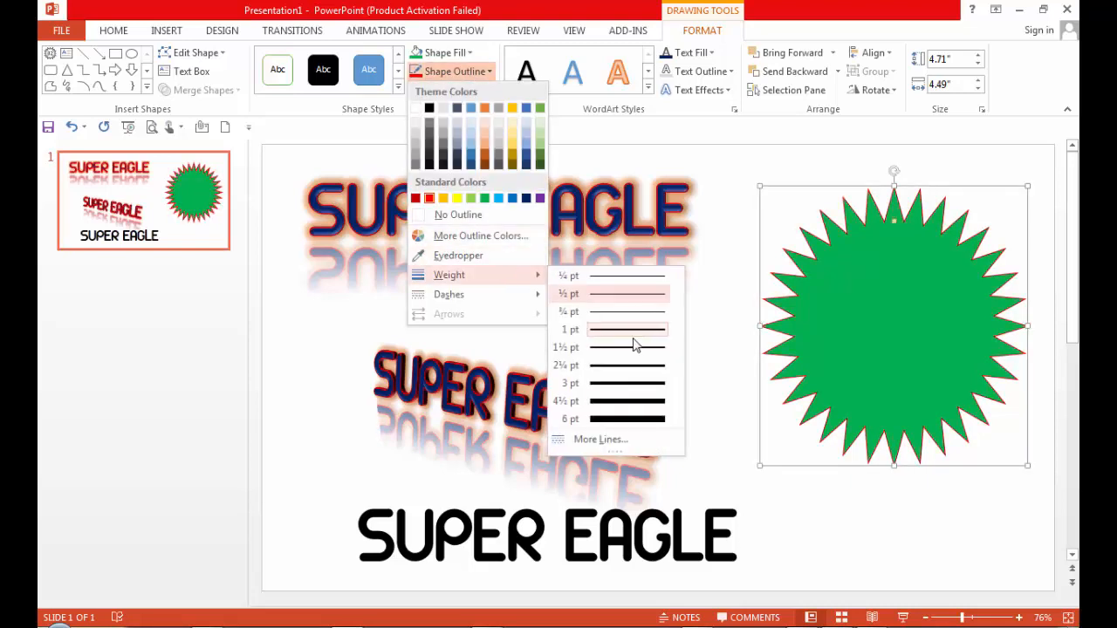
{"action": "left_click", "coordinate": [625, 401]}
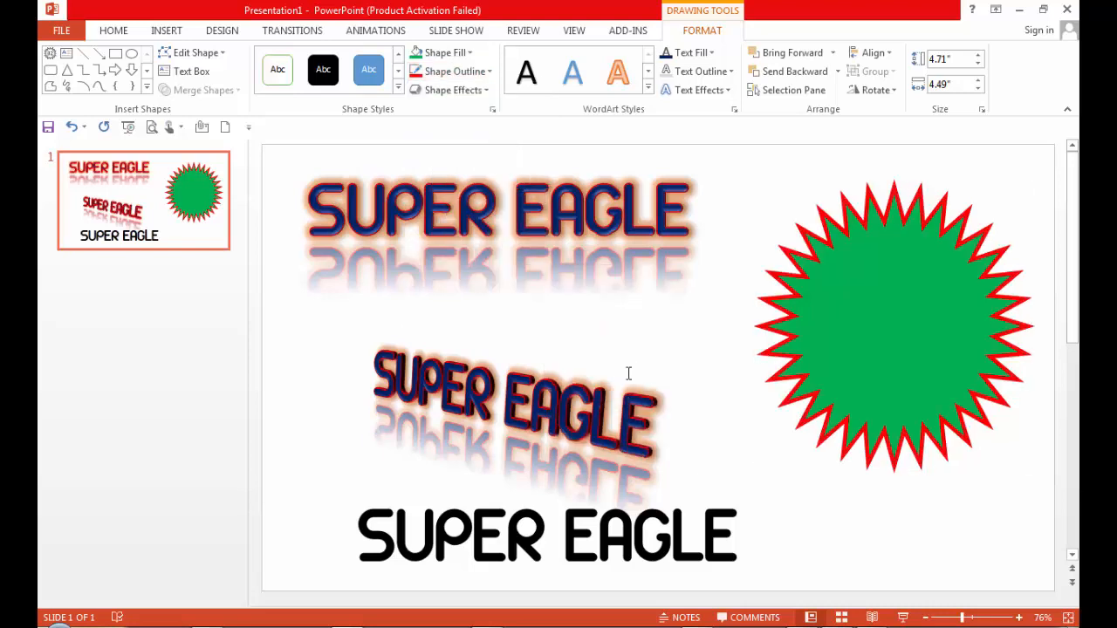
Step: Apply a preset shape effect with a white edge and soft shadow to the green starburst
{"action": "left_click", "coordinate": [445, 91]}
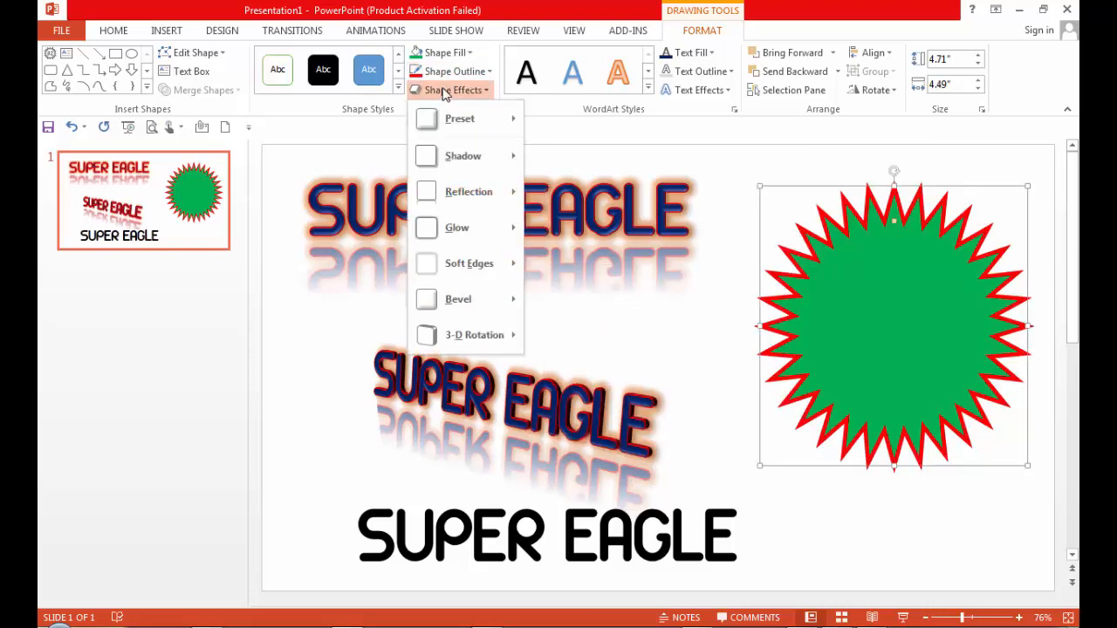
{"action": "mouse_move", "coordinate": [460, 117]}
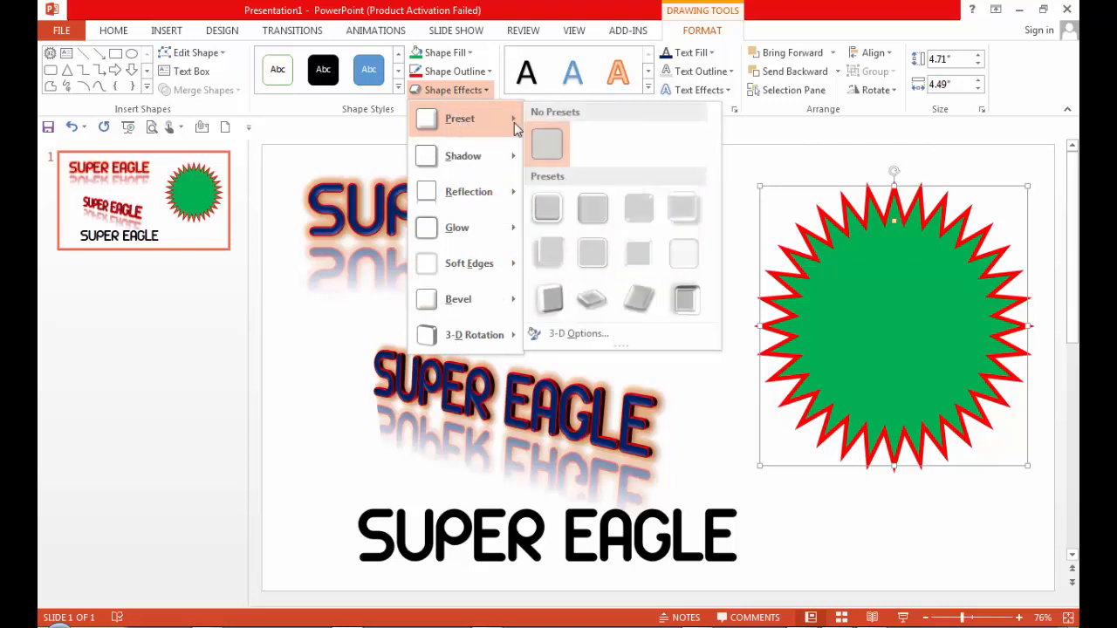
{"action": "left_click", "coordinate": [555, 228]}
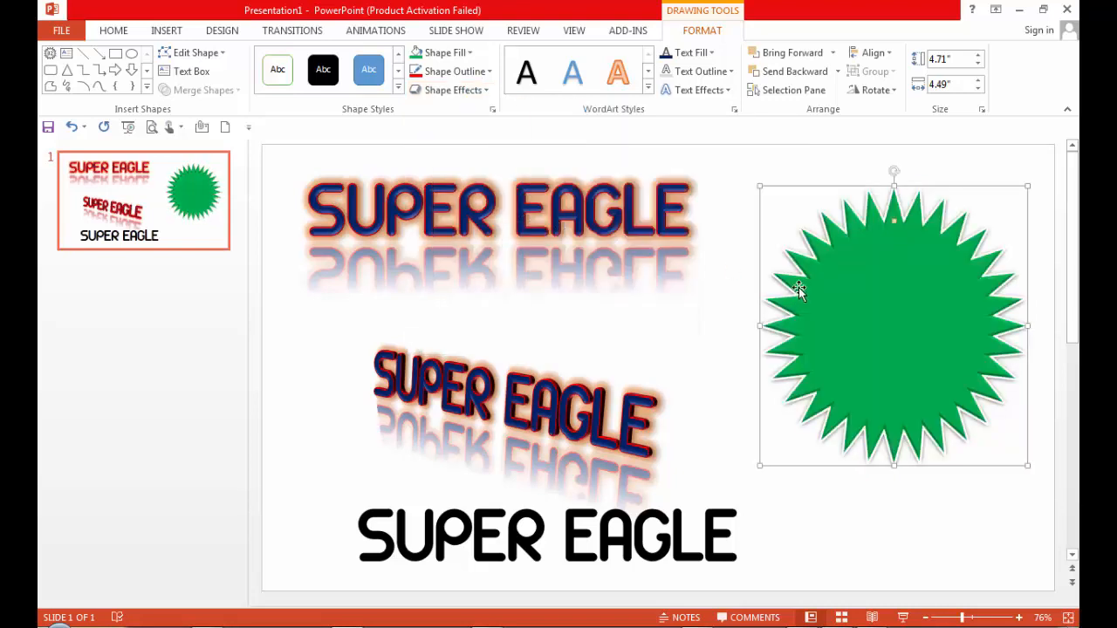
Step: Duplicate the green starburst, apply a reflection variation to the copy, and move it higher on the slide to reveal the reflection
{"action": "left_click_drag", "start_coordinate": [948, 249], "coordinate": [907, 359]}
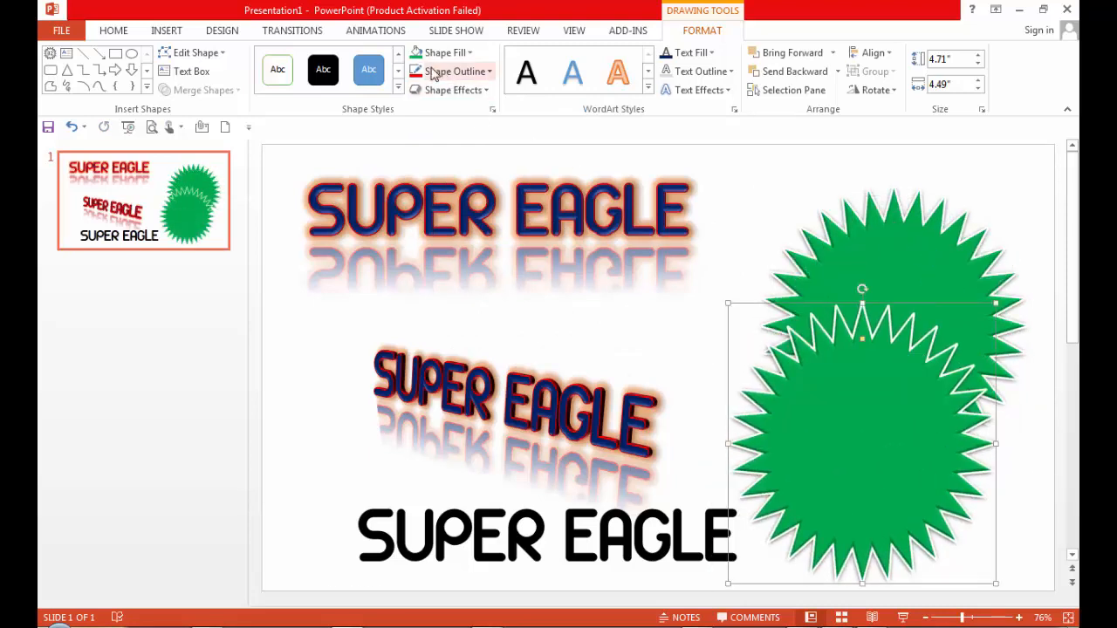
{"action": "left_click", "coordinate": [452, 91]}
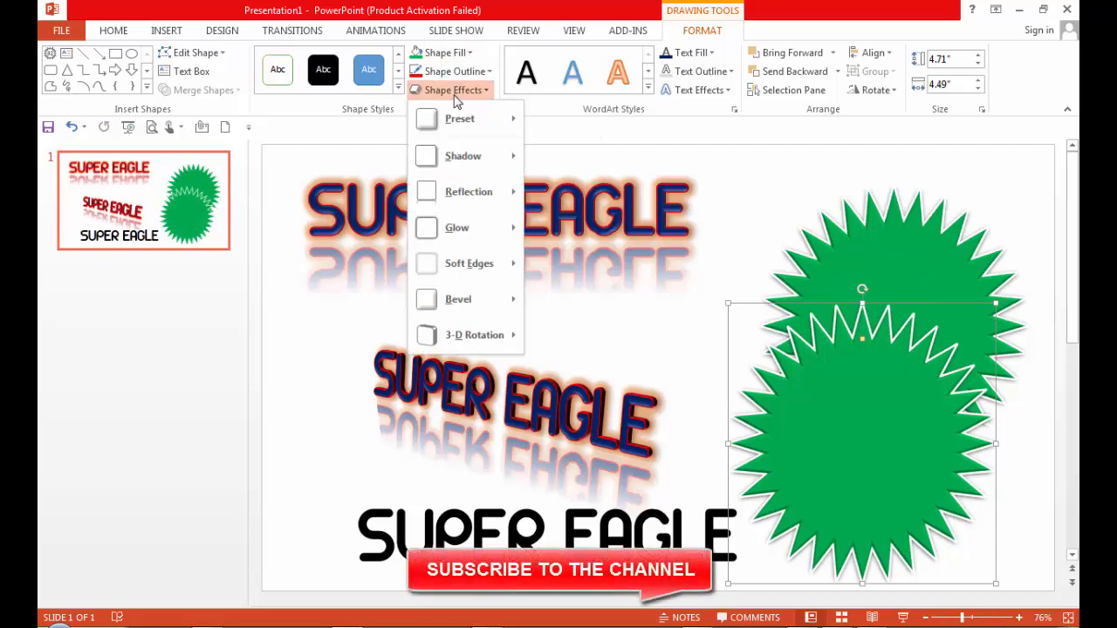
{"action": "mouse_move", "coordinate": [509, 201]}
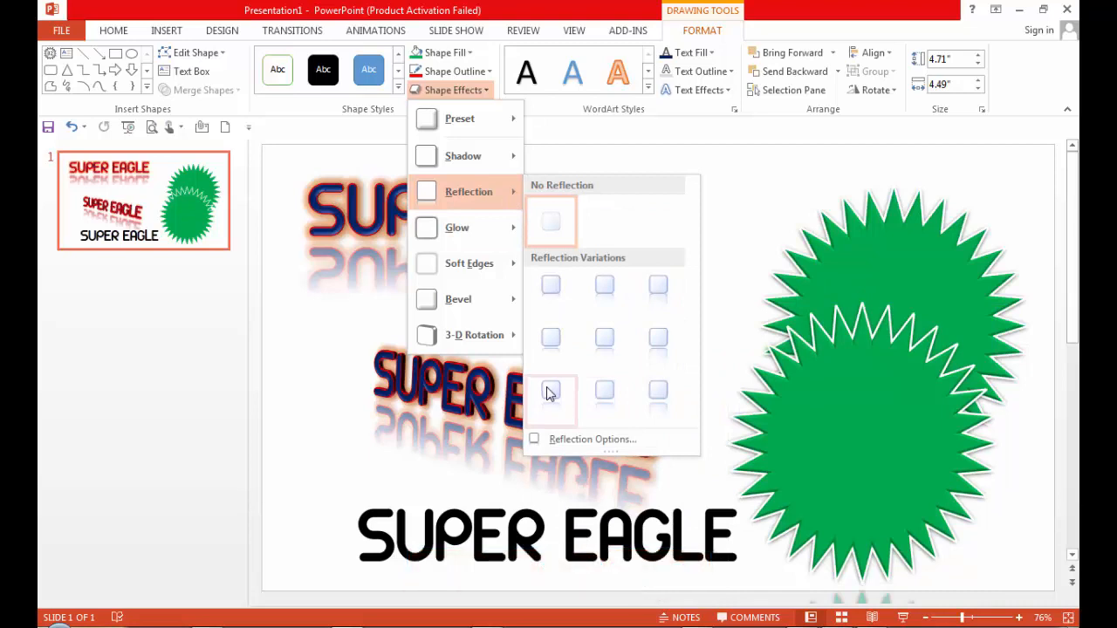
{"action": "left_click", "coordinate": [548, 345]}
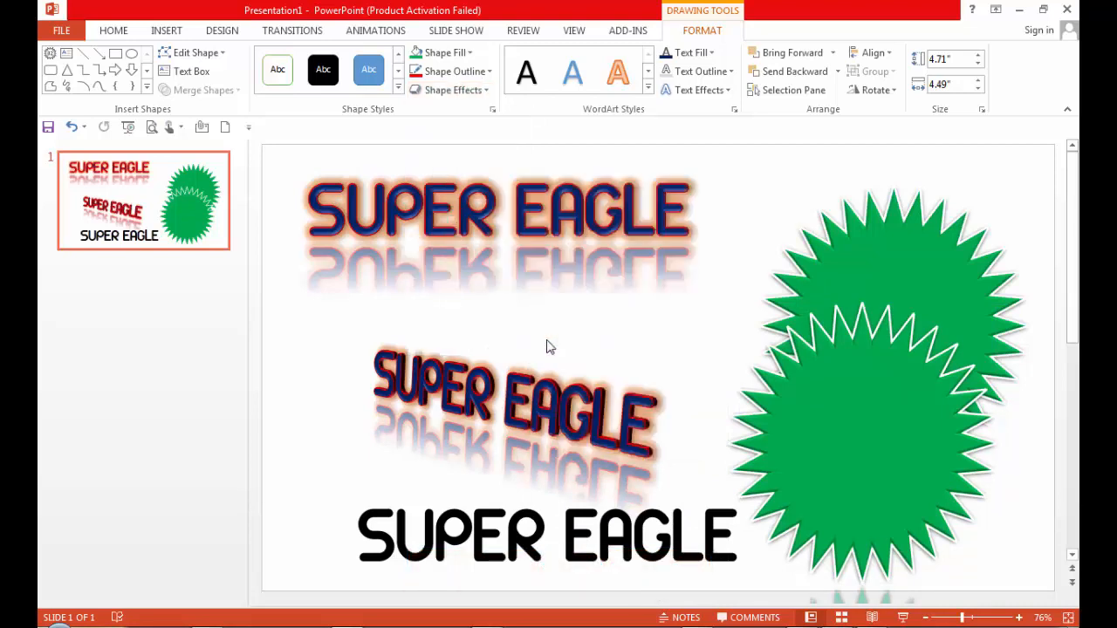
{"action": "left_click_drag", "start_coordinate": [880, 413], "coordinate": [712, 234]}
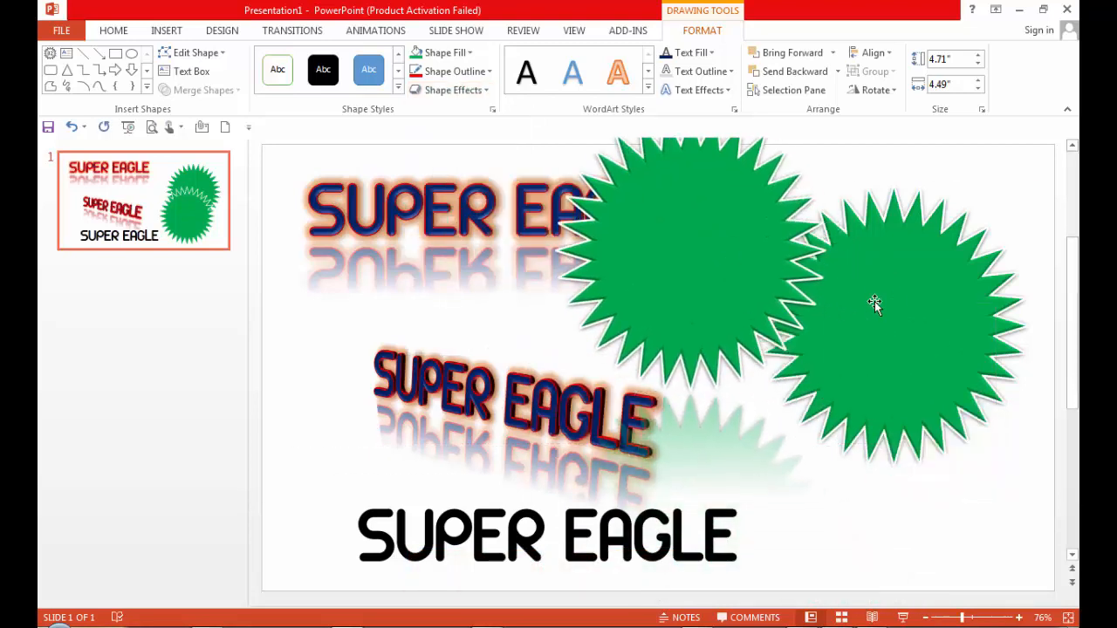
Step: Shrink the original starburst to about 2.16" by 2.06" and move it to the slide's upper-right corner
{"action": "left_click", "coordinate": [913, 292]}
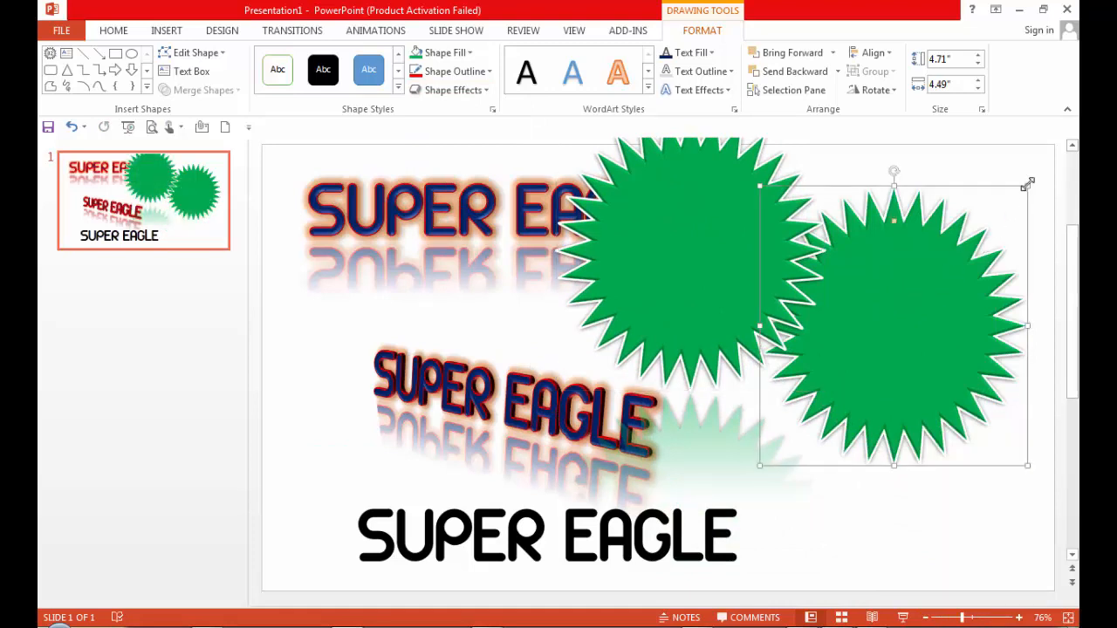
{"action": "left_click_drag", "start_coordinate": [1027, 185], "coordinate": [829, 332]}
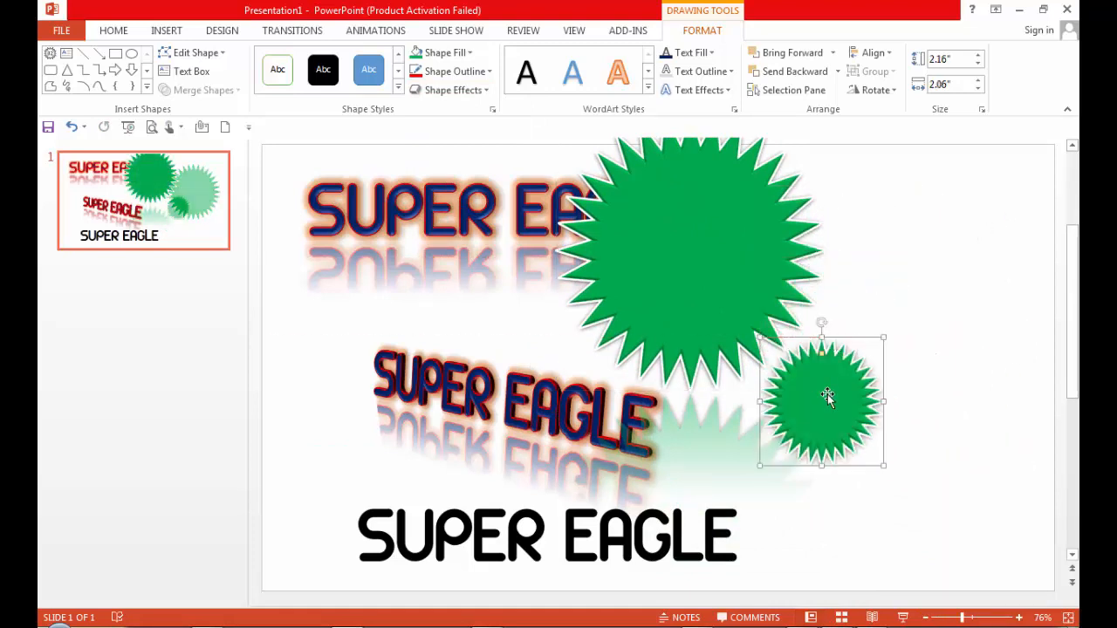
{"action": "left_click_drag", "start_coordinate": [829, 388], "coordinate": [1003, 179]}
Step: Shrink the reflected starburst to about 2.75" by 2.62" and place it between the top SUPER EAGLE text and the small starburst
{"action": "left_click", "coordinate": [772, 158]}
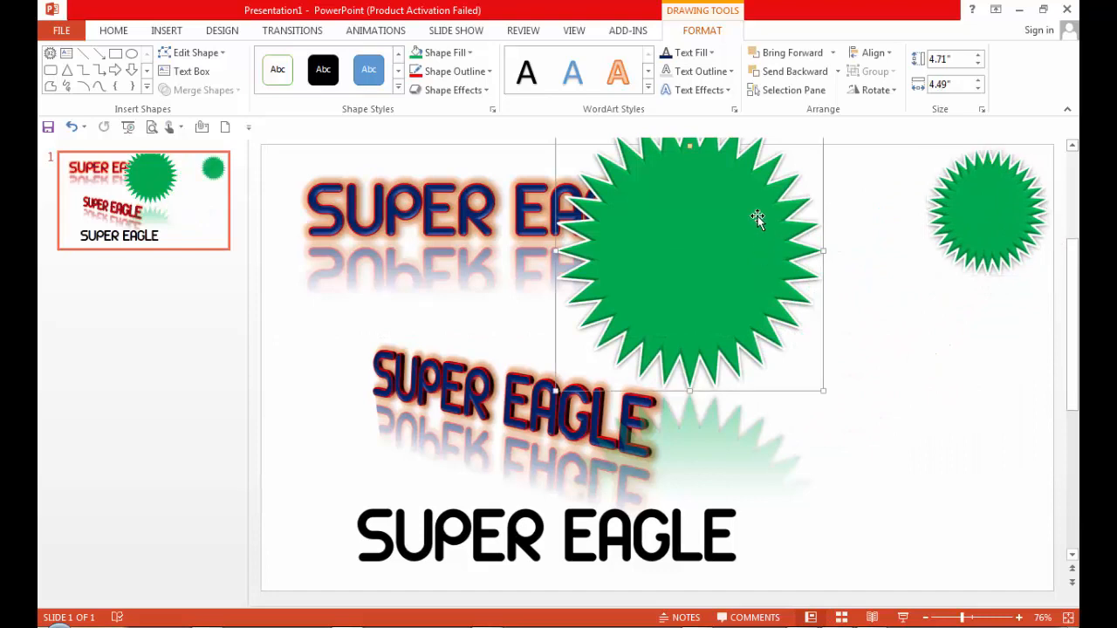
{"action": "left_click_drag", "start_coordinate": [772, 158], "coordinate": [831, 215]}
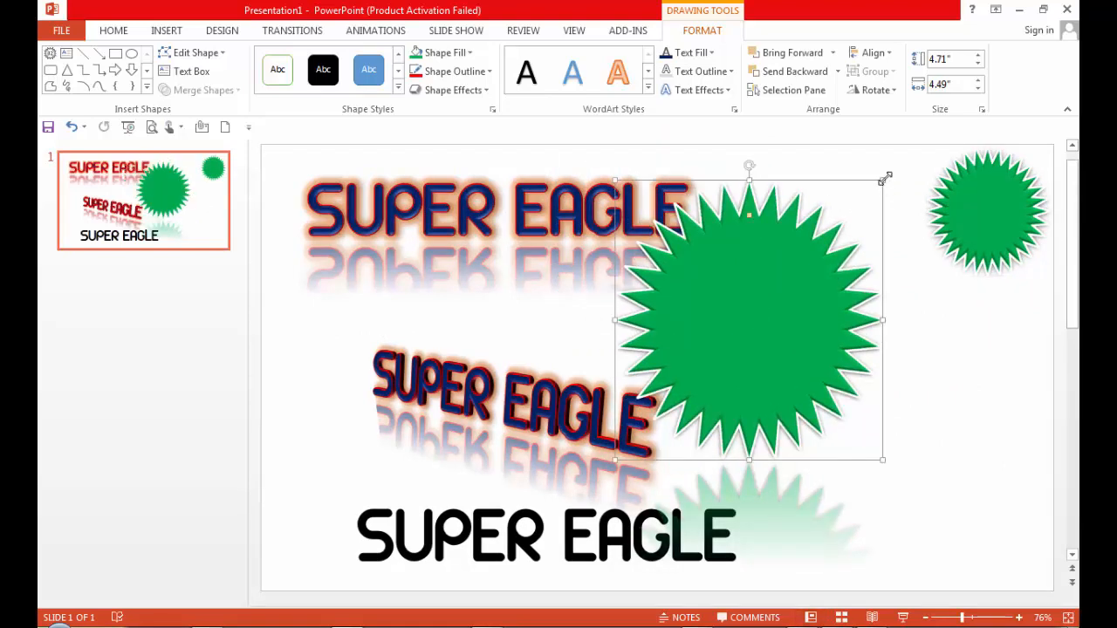
{"action": "left_click_drag", "start_coordinate": [885, 178], "coordinate": [777, 303]}
{"action": "left_click_drag", "start_coordinate": [716, 376], "coordinate": [827, 242]}
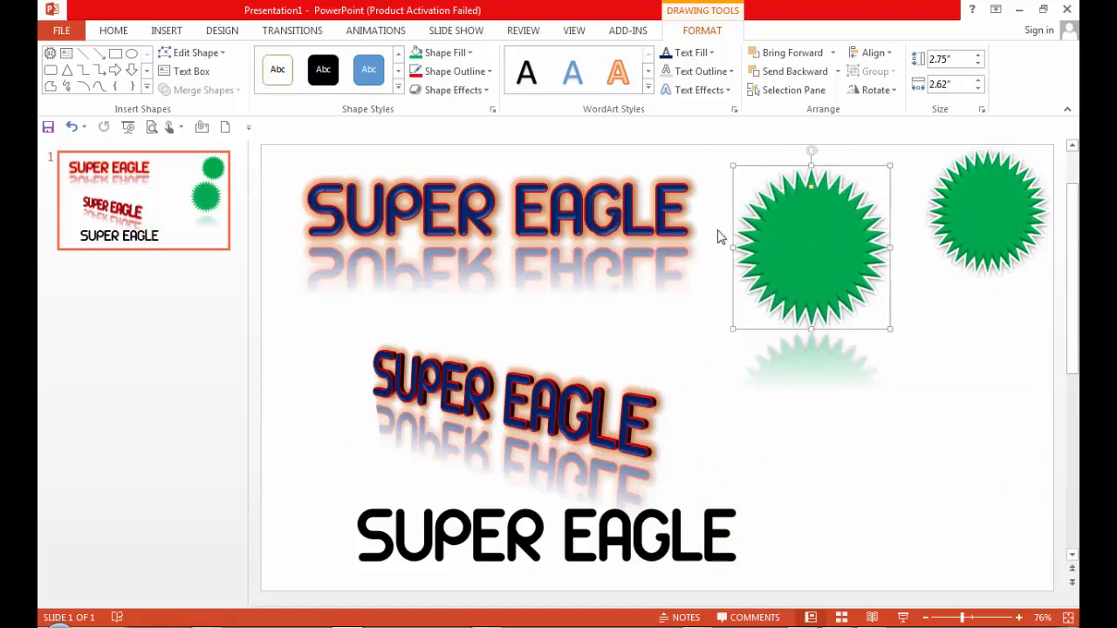
Step: Apply the largest orange glow variation to the reflected starburst and move it slightly down the slide
{"action": "left_click", "coordinate": [454, 72]}
{"action": "left_click", "coordinate": [457, 72]}
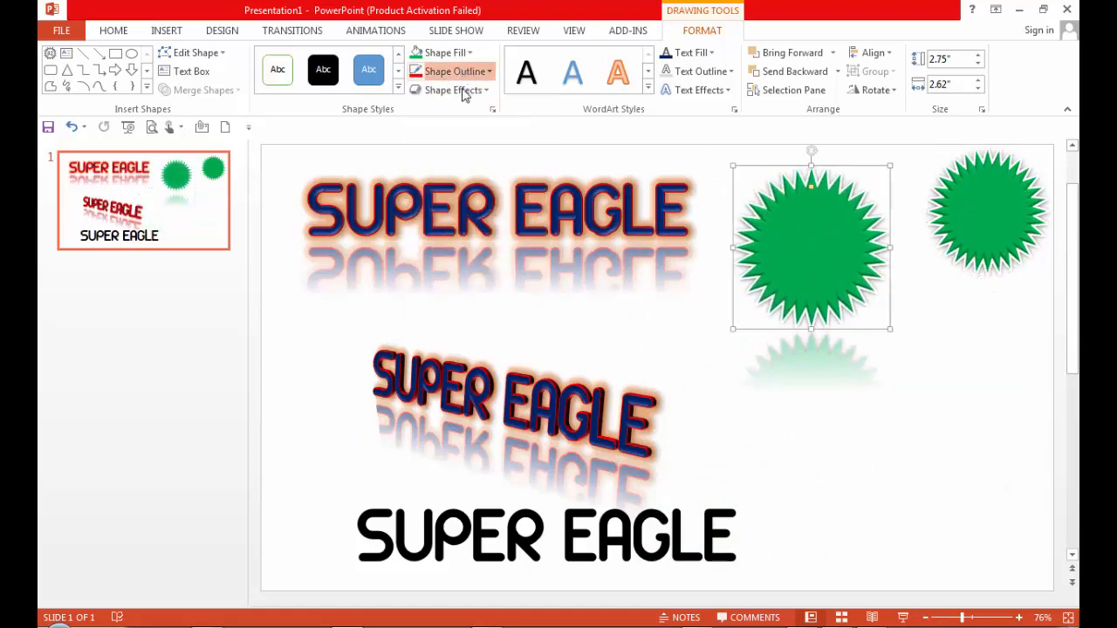
{"action": "left_click", "coordinate": [460, 91]}
{"action": "mouse_move", "coordinate": [484, 236]}
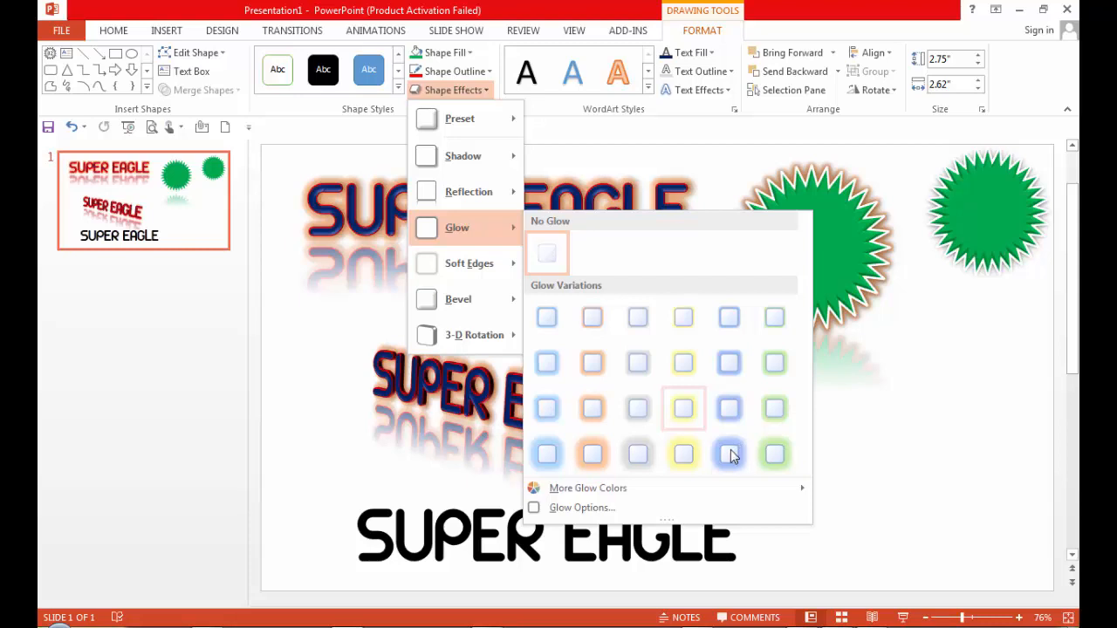
{"action": "left_click", "coordinate": [595, 454]}
{"action": "left_click_drag", "start_coordinate": [827, 265], "coordinate": [853, 327]}
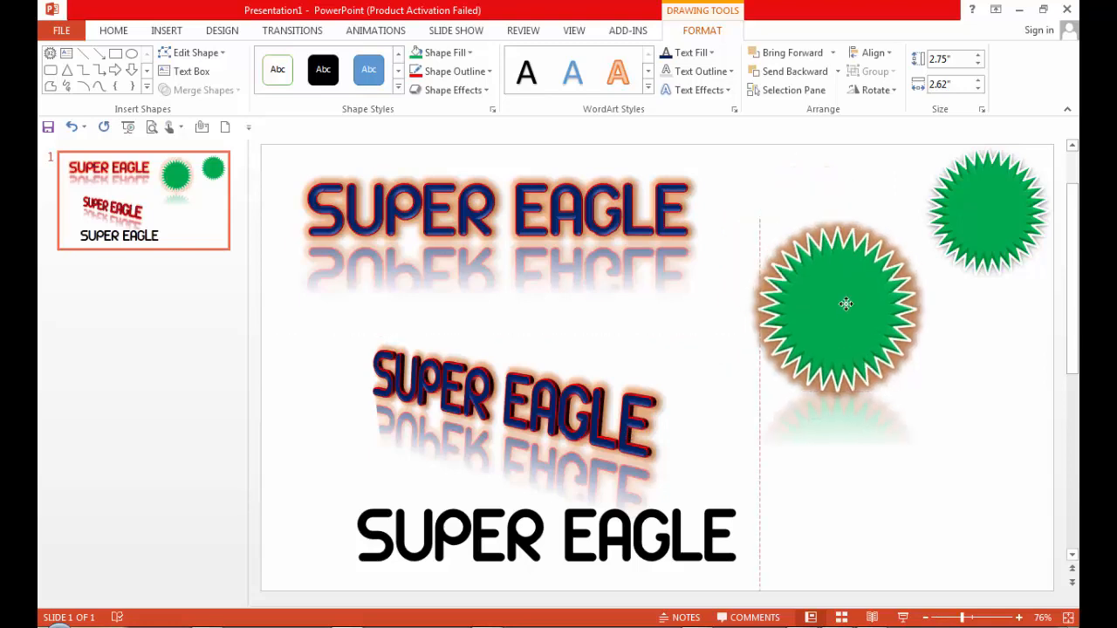
Step: Apply a bevel effect to the glowing starburst and move it directly beneath the small starburst
{"action": "left_click", "coordinate": [461, 90]}
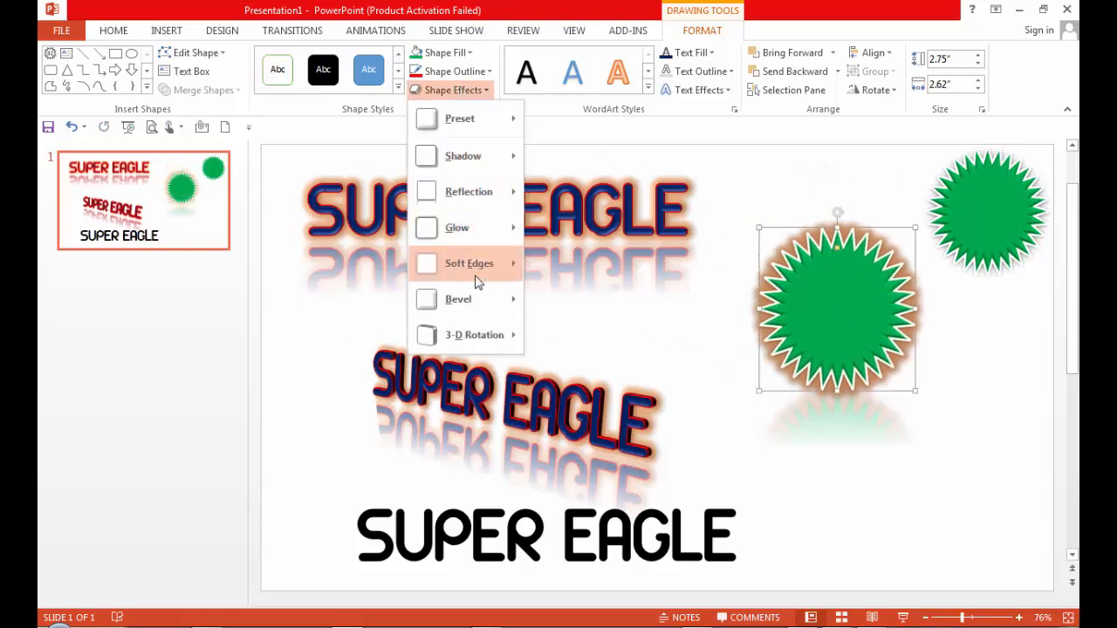
{"action": "mouse_move", "coordinate": [478, 297]}
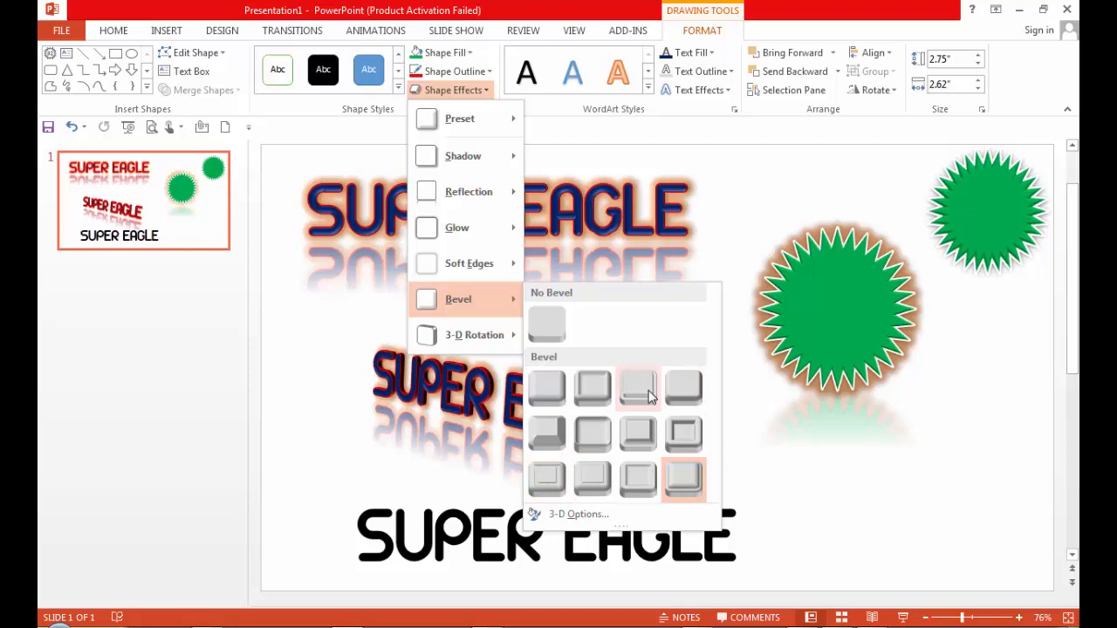
{"action": "left_click", "coordinate": [574, 390]}
{"action": "left_click", "coordinate": [866, 305]}
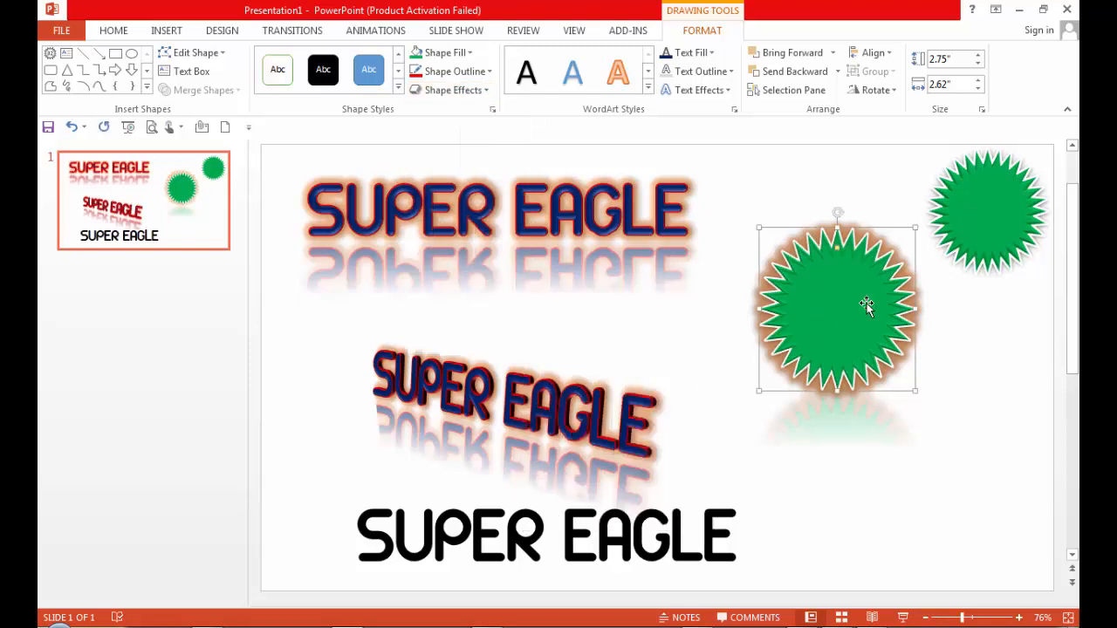
{"action": "left_click_drag", "start_coordinate": [918, 331], "coordinate": [980, 350]}
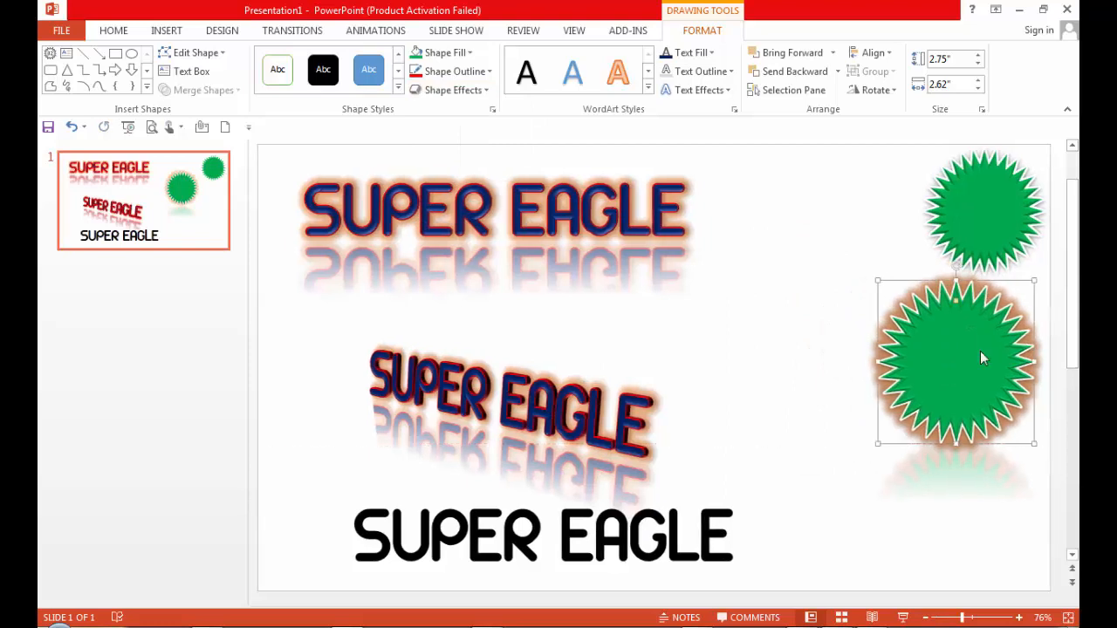
Step: Lay the glowing starburst flat with a parallel 3-D rotation and move it up and inward, clear of the small starburst
{"action": "left_click", "coordinate": [453, 90]}
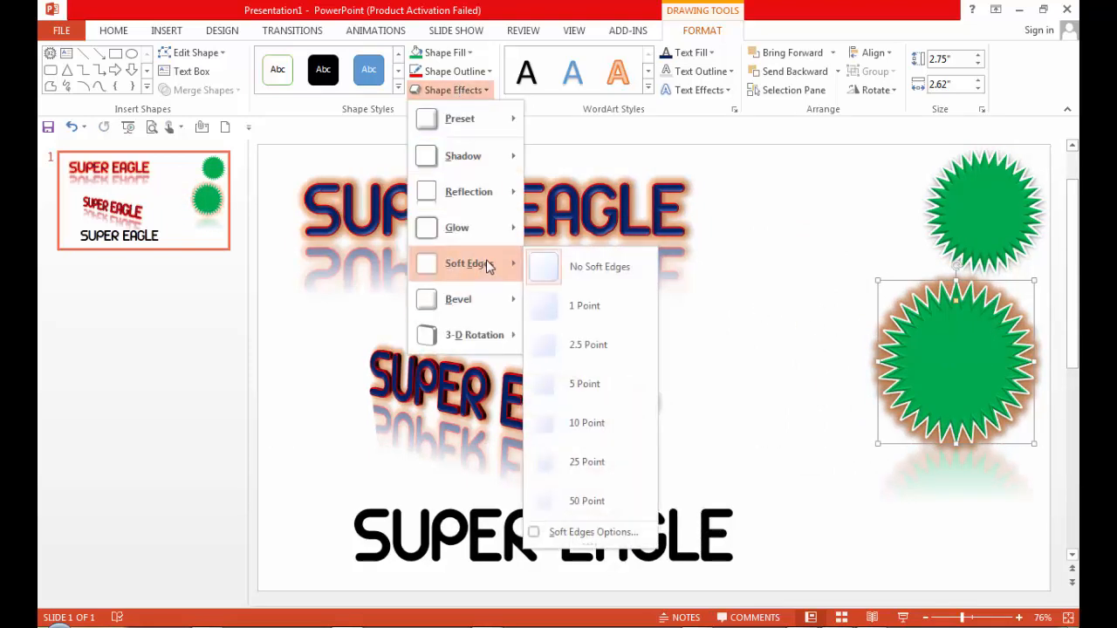
{"action": "mouse_move", "coordinate": [489, 331]}
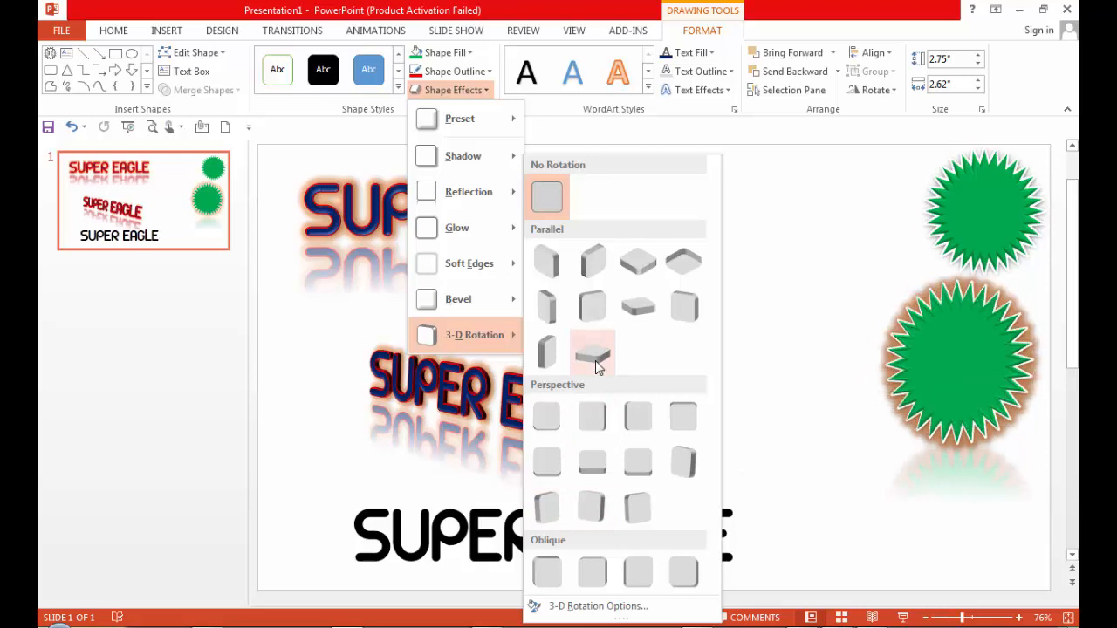
{"action": "left_click", "coordinate": [642, 306]}
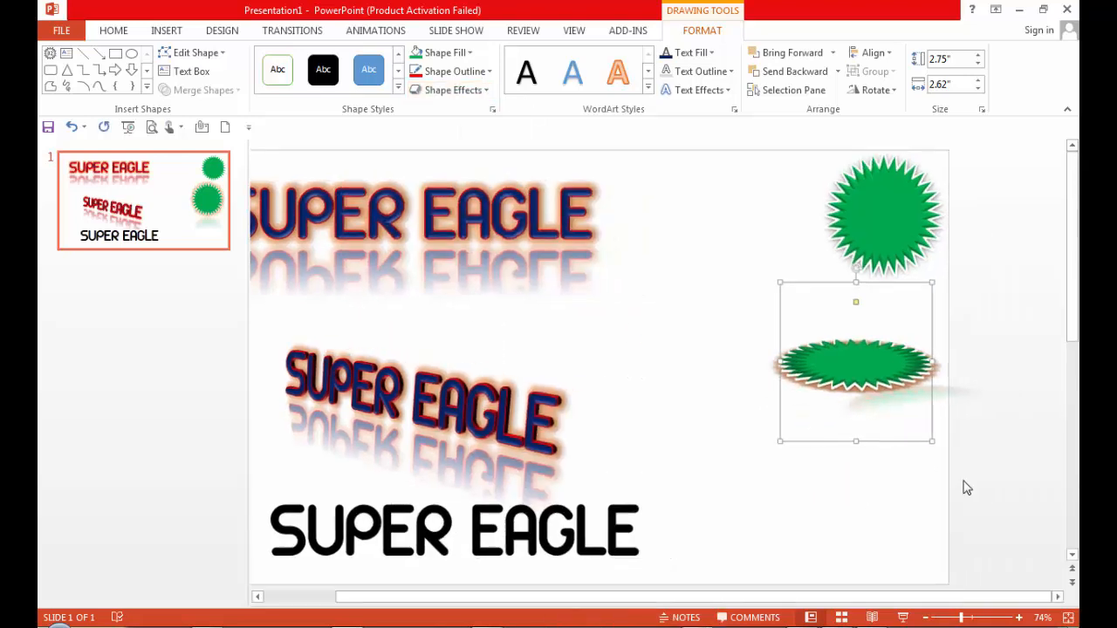
{"action": "left_click", "coordinate": [776, 497]}
{"action": "left_click_drag", "start_coordinate": [844, 395], "coordinate": [739, 323]}
{"action": "left_click", "coordinate": [811, 475]}
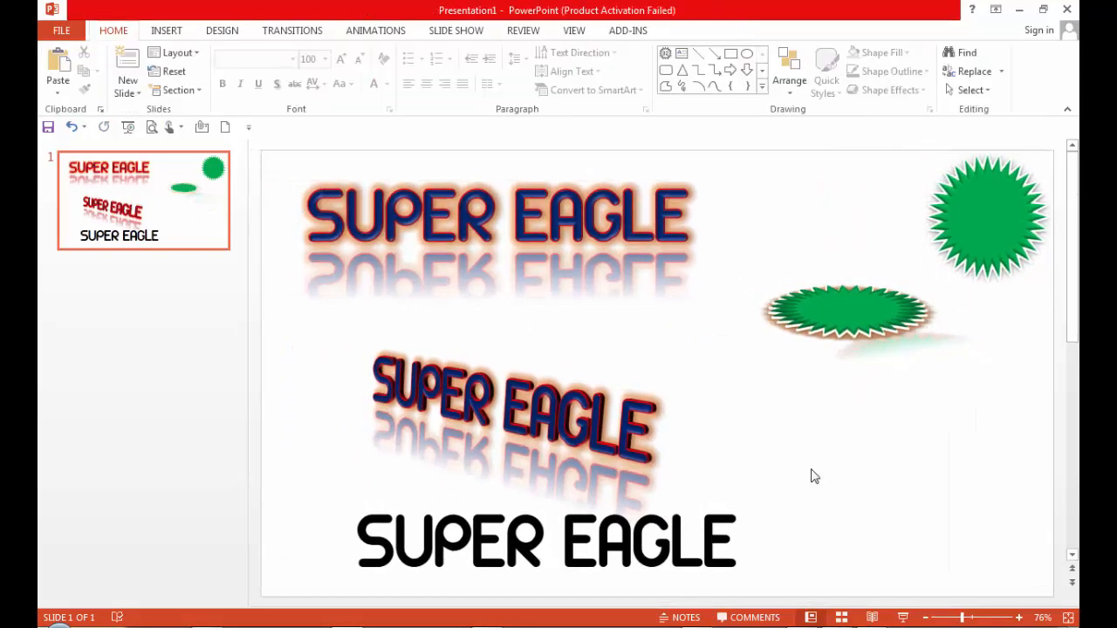
{"action": "left_click", "coordinate": [845, 308]}
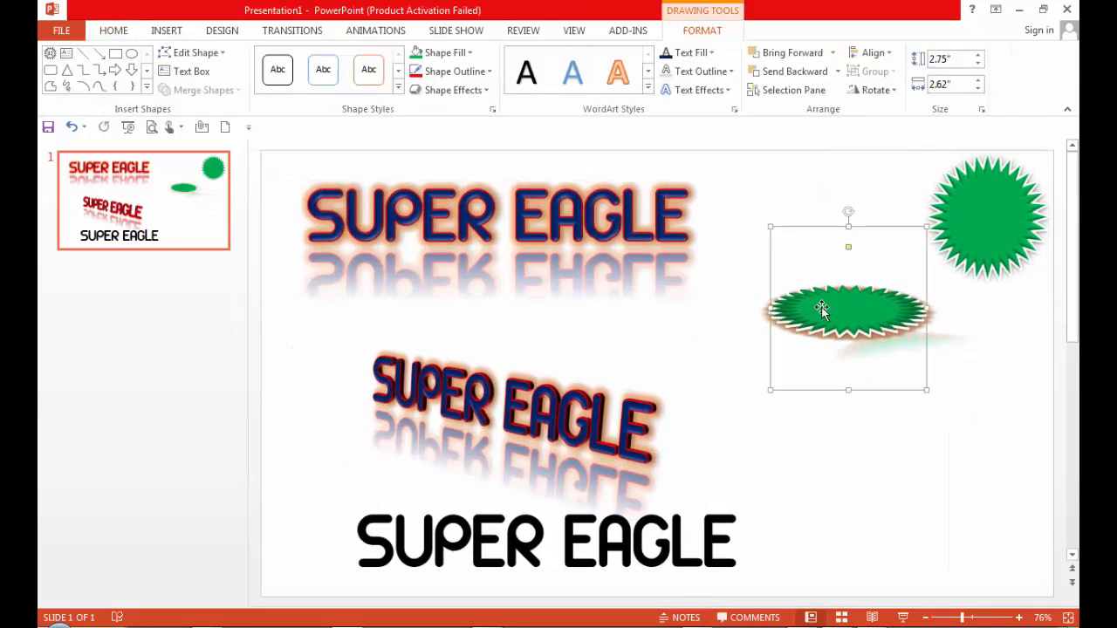
Step: Duplicate the plain black SUPER EAGLE text and place the copy below the flattened starburst
{"action": "left_click", "coordinate": [481, 552]}
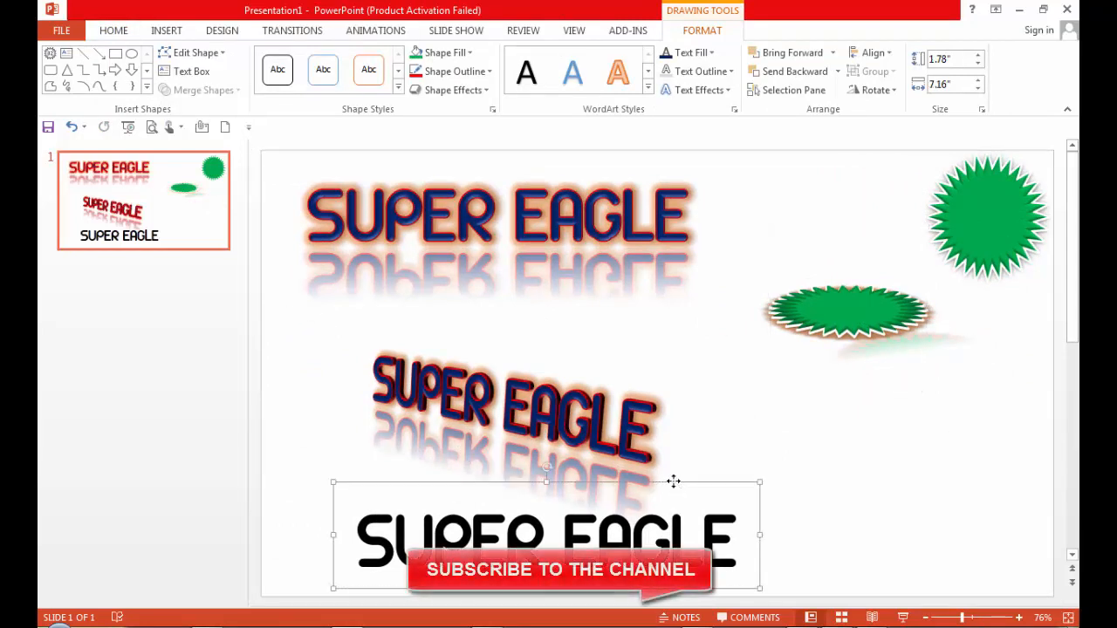
{"action": "left_click_drag", "start_coordinate": [673, 485], "coordinate": [1000, 345]}
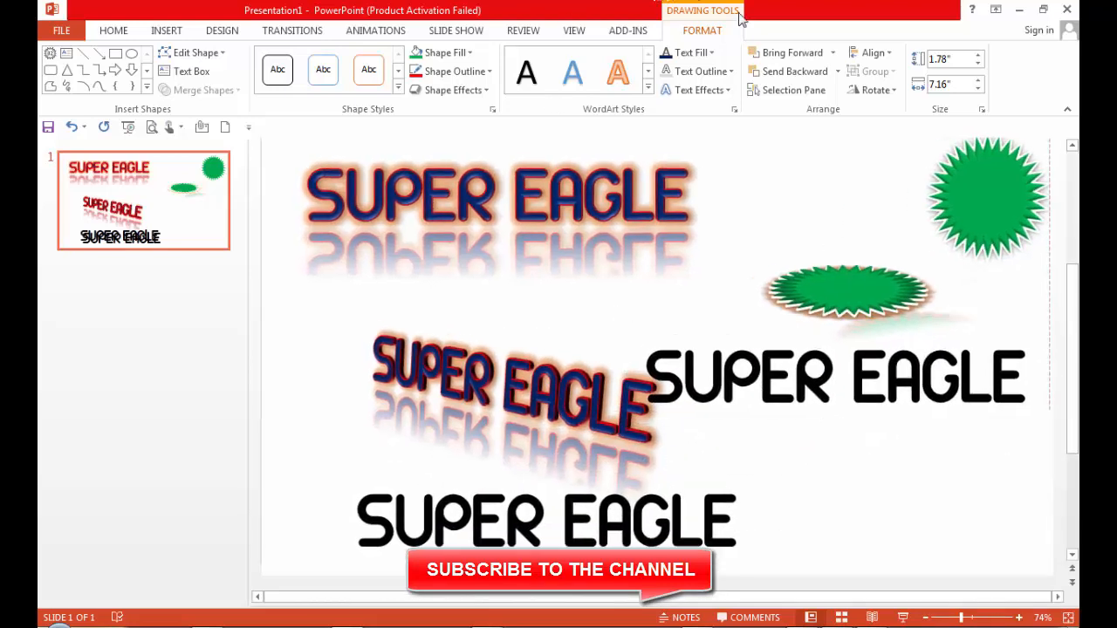
Step: Fill the SUPER EAGLE text below the flattened starburst with the picture Starzoneblog DP 4 and nudge the text slightly left
{"action": "left_click", "coordinate": [689, 52]}
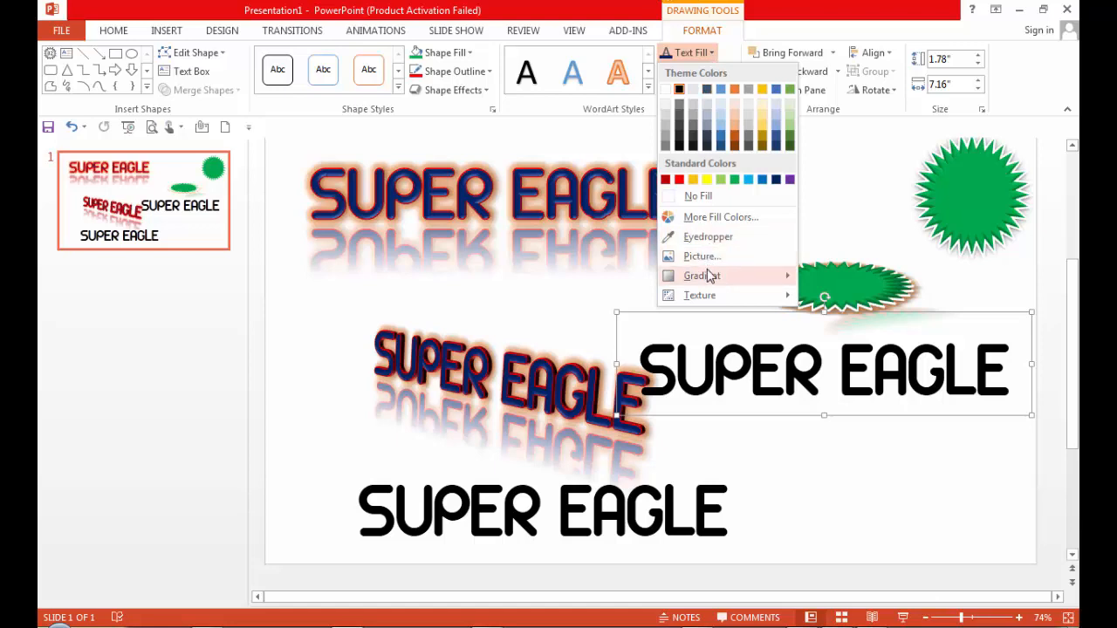
{"action": "mouse_move", "coordinate": [709, 298]}
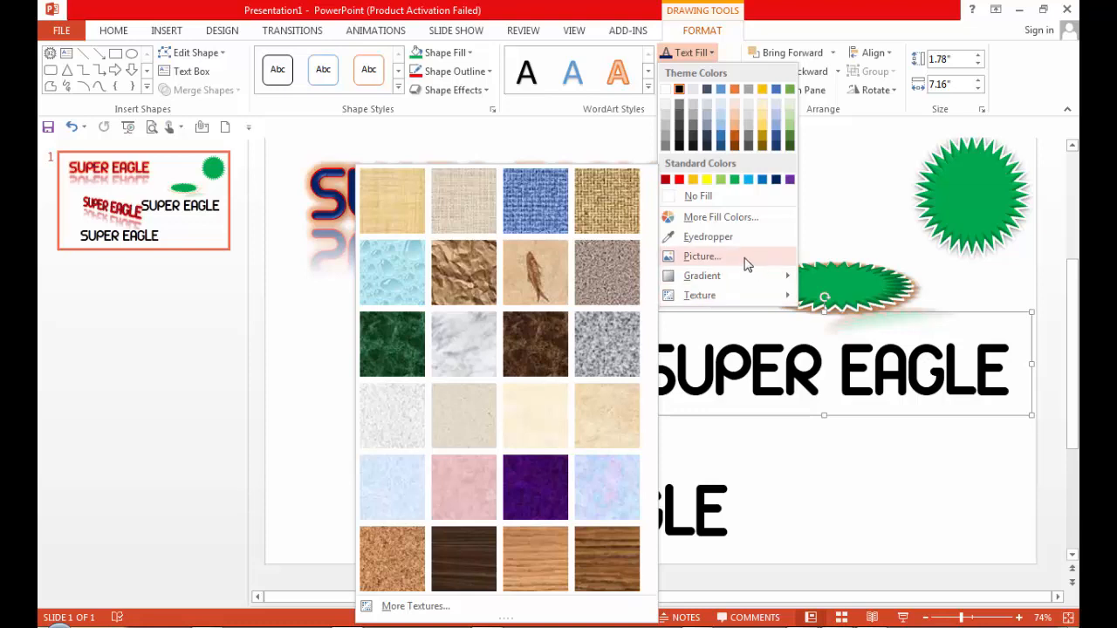
{"action": "mouse_move", "coordinate": [730, 271]}
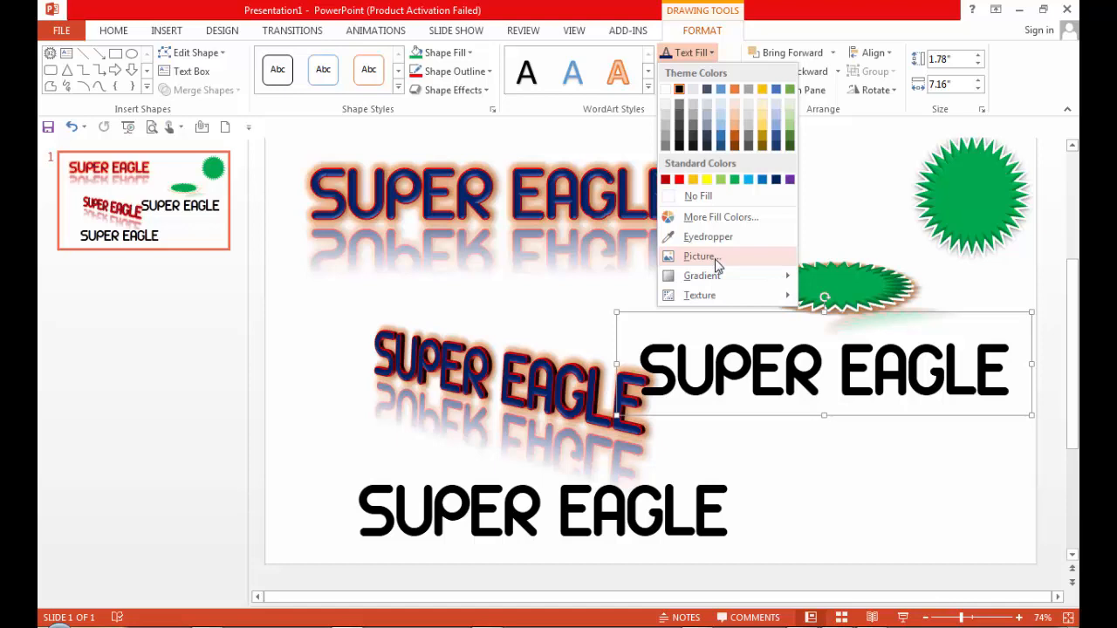
{"action": "mouse_move", "coordinate": [722, 277]}
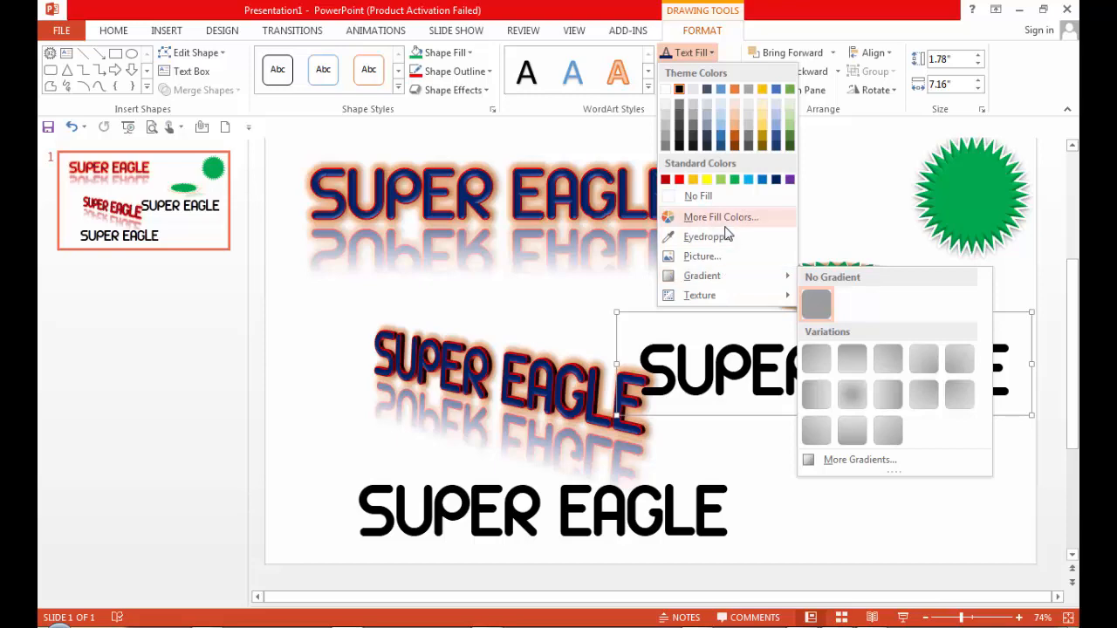
{"action": "left_click", "coordinate": [708, 257]}
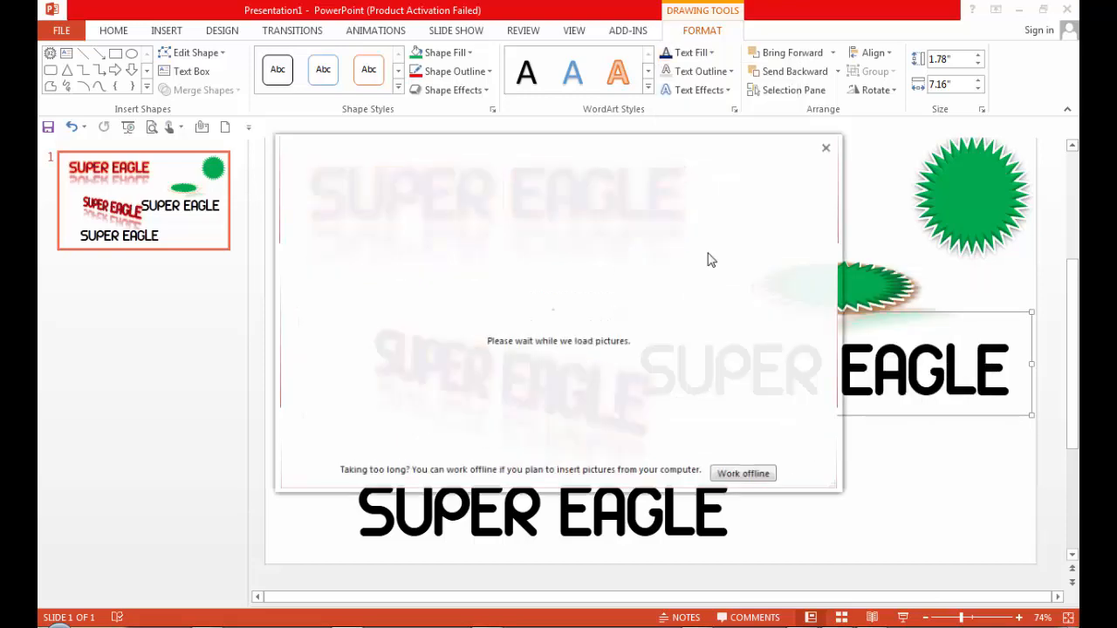
{"action": "left_click", "coordinate": [767, 150]}
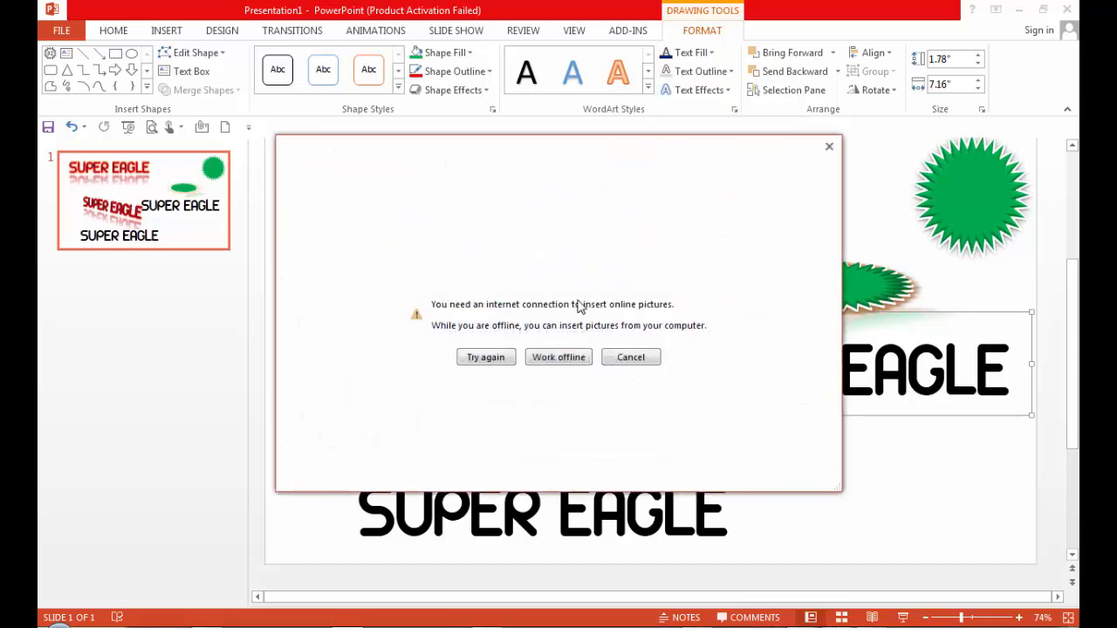
{"action": "left_click", "coordinate": [556, 360]}
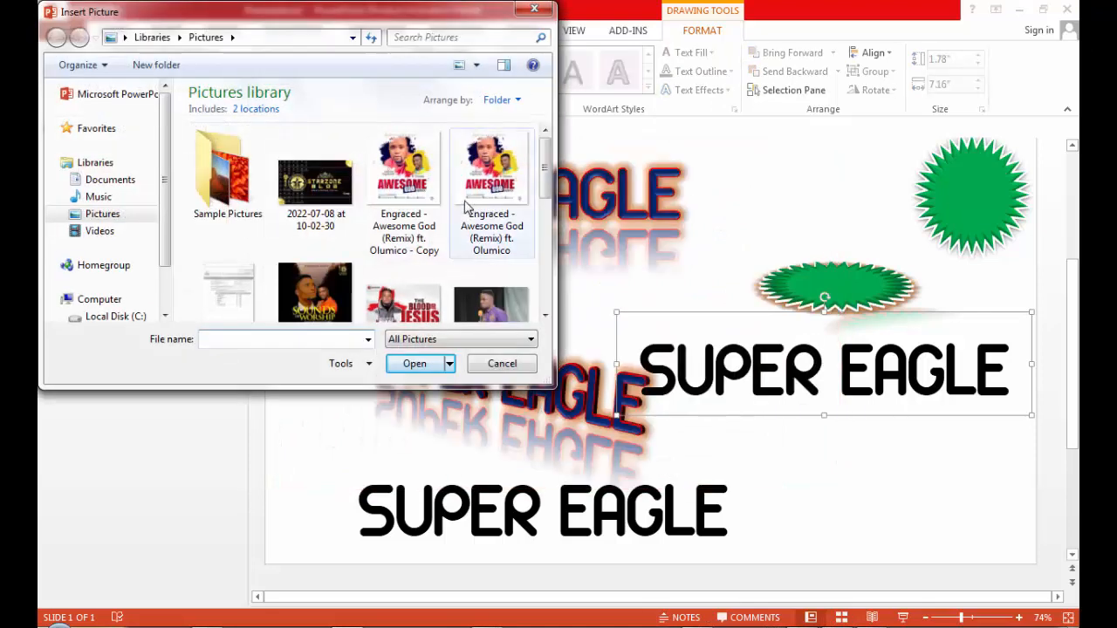
{"action": "scroll", "coordinate": [538, 166], "scroll_direction": "down", "scroll_amount": 5}
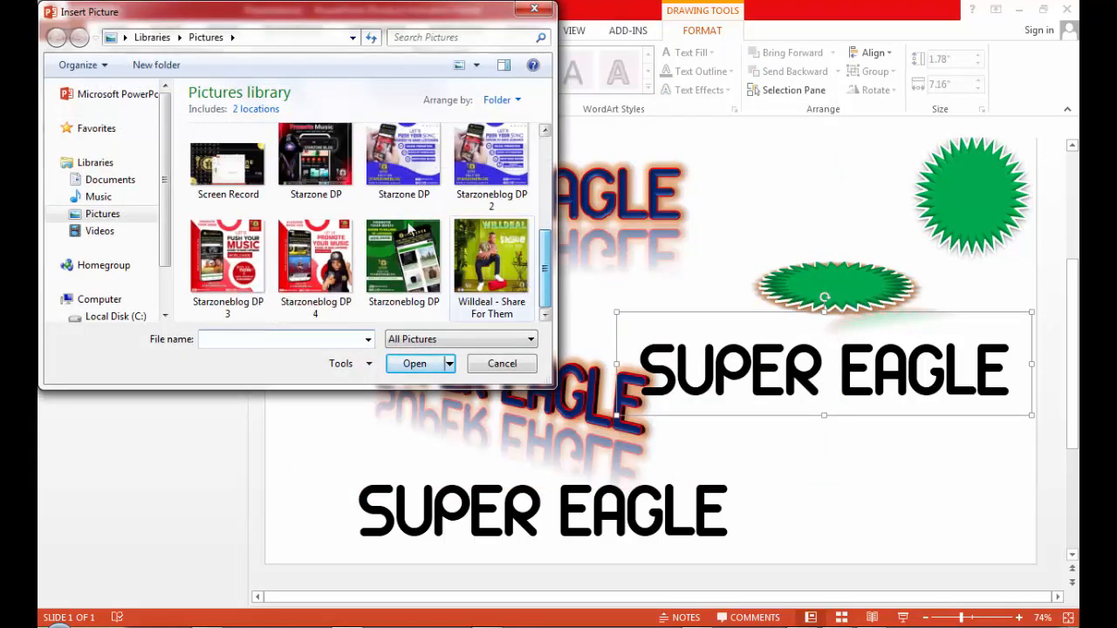
{"action": "scroll", "coordinate": [460, 203], "scroll_direction": "up", "scroll_amount": 5}
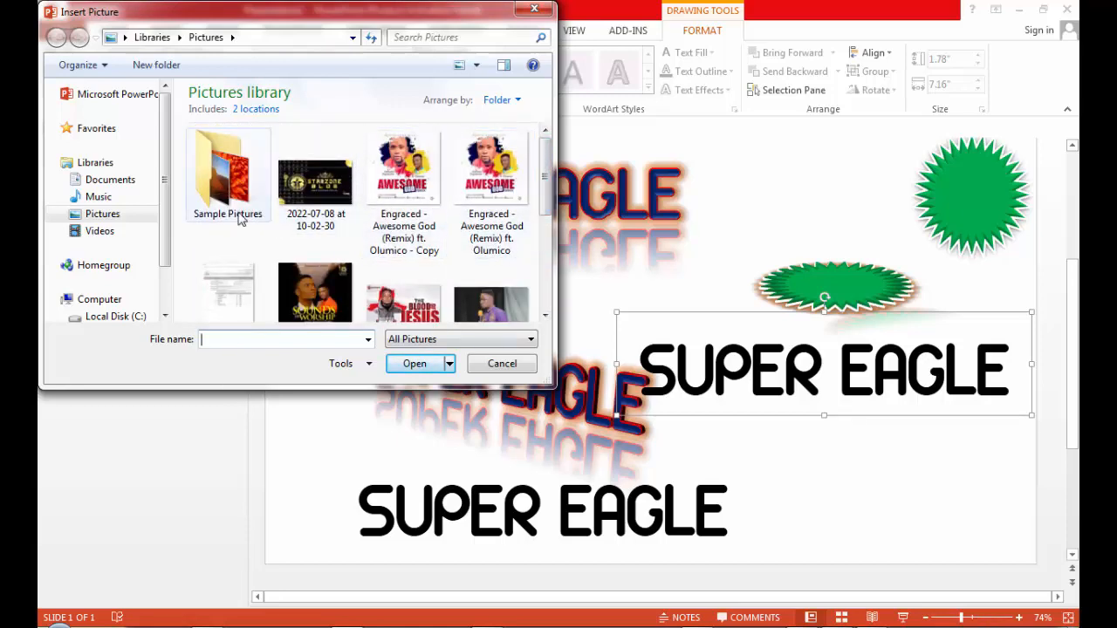
{"action": "scroll", "coordinate": [543, 221], "scroll_direction": "down", "scroll_amount": 5}
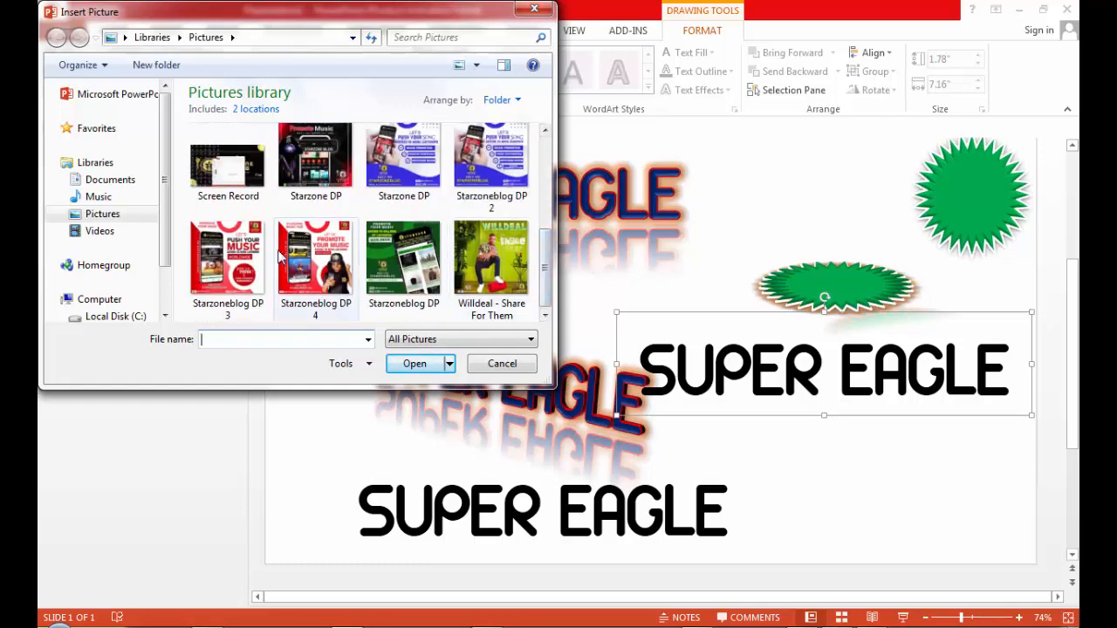
{"action": "left_click", "coordinate": [234, 248]}
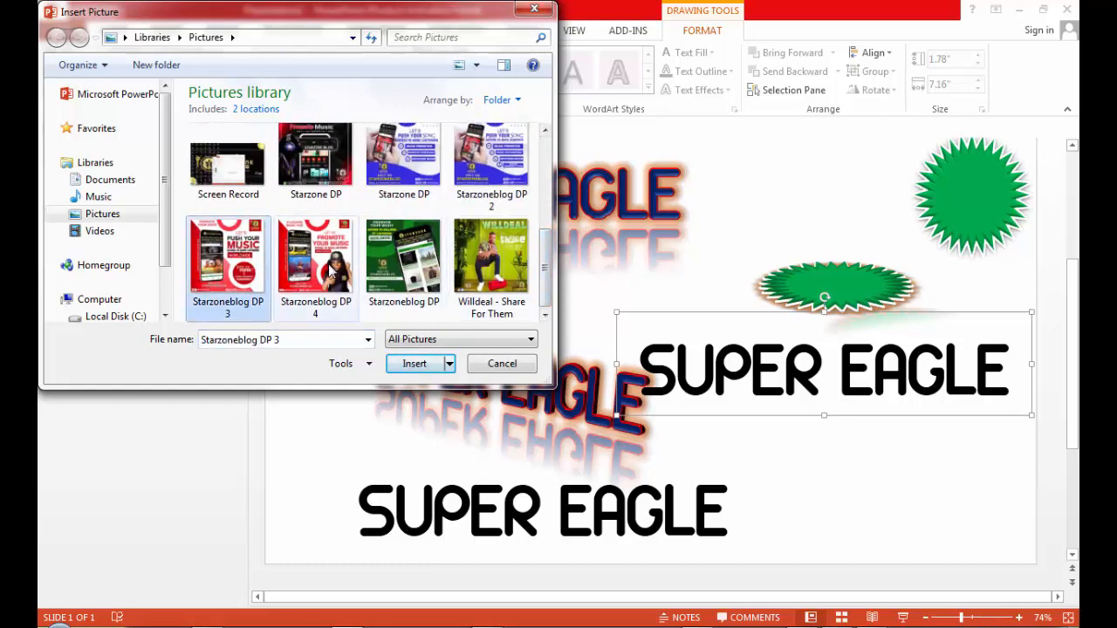
{"action": "left_click", "coordinate": [323, 262]}
{"action": "left_click", "coordinate": [424, 370]}
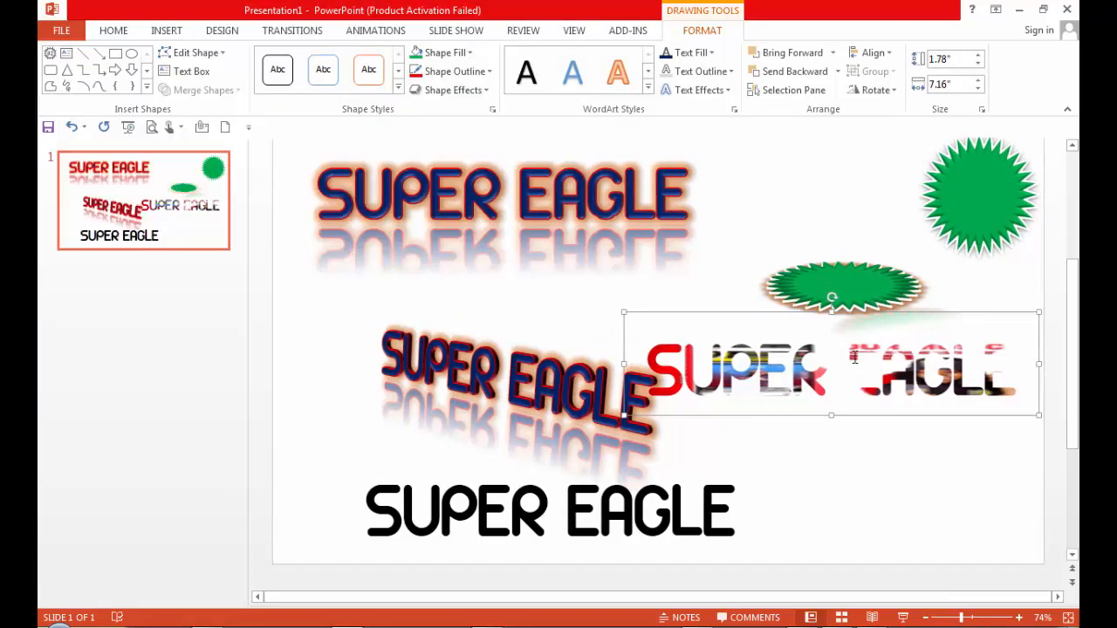
{"action": "left_click_drag", "start_coordinate": [933, 311], "coordinate": [908, 312]}
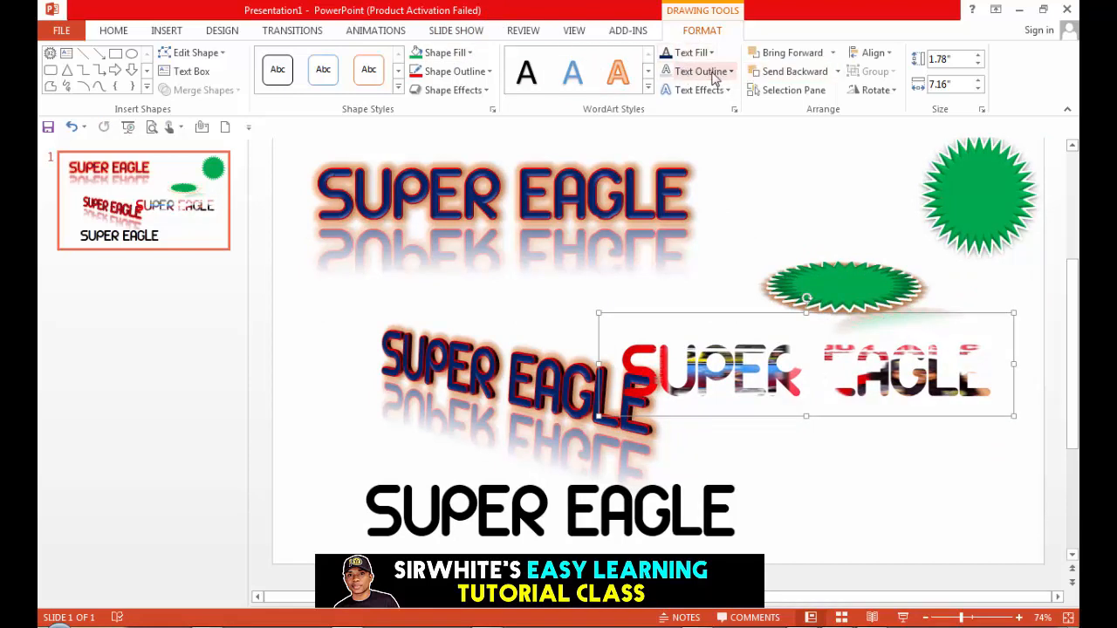
Step: Give the picture-filled SUPER EAGLE text a black outline with a 1½ pt weight
{"action": "left_click", "coordinate": [714, 73]}
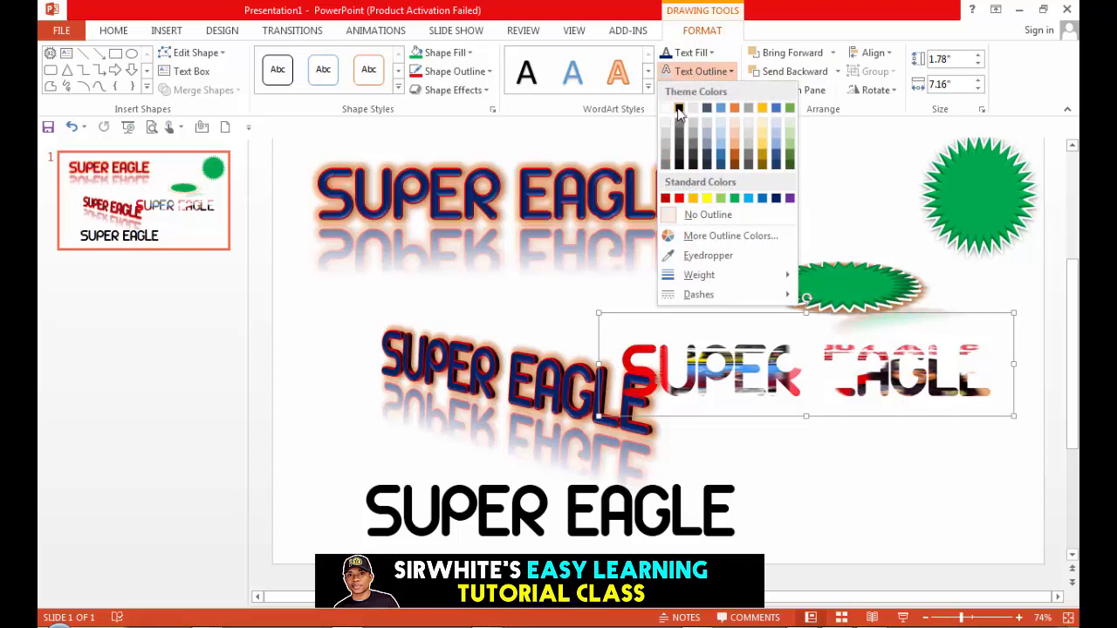
{"action": "left_click", "coordinate": [679, 112]}
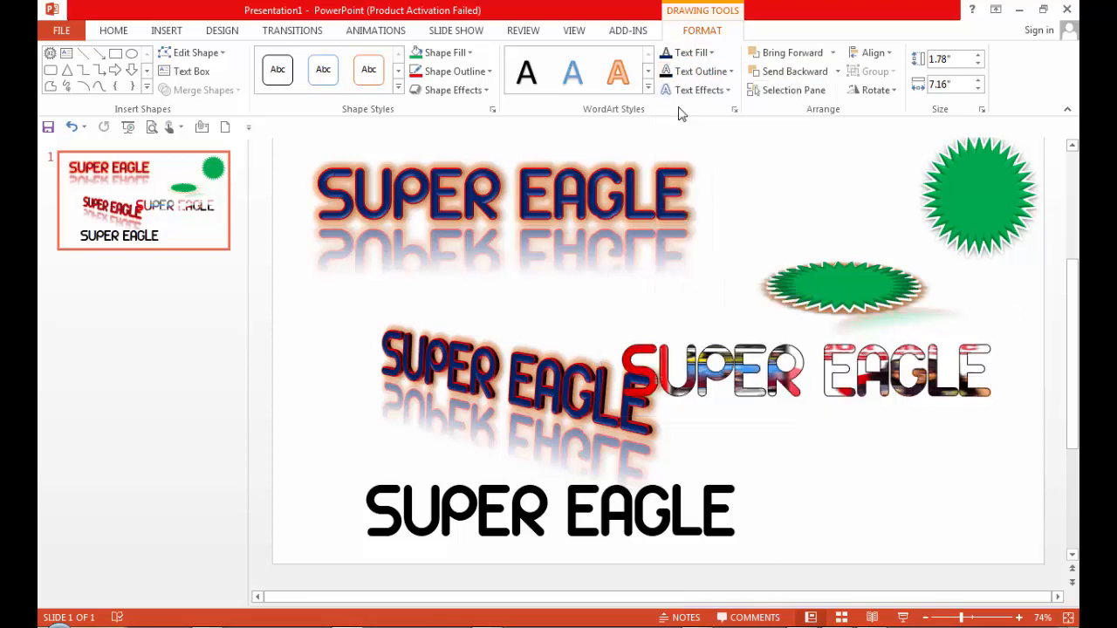
{"action": "left_click", "coordinate": [727, 72]}
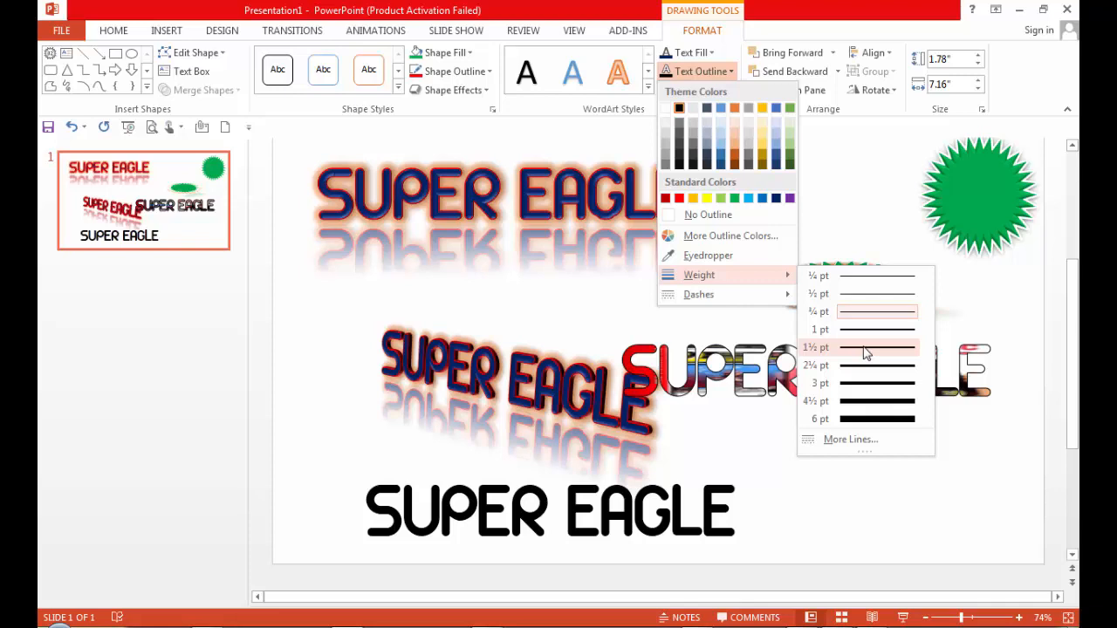
{"action": "left_click", "coordinate": [874, 348]}
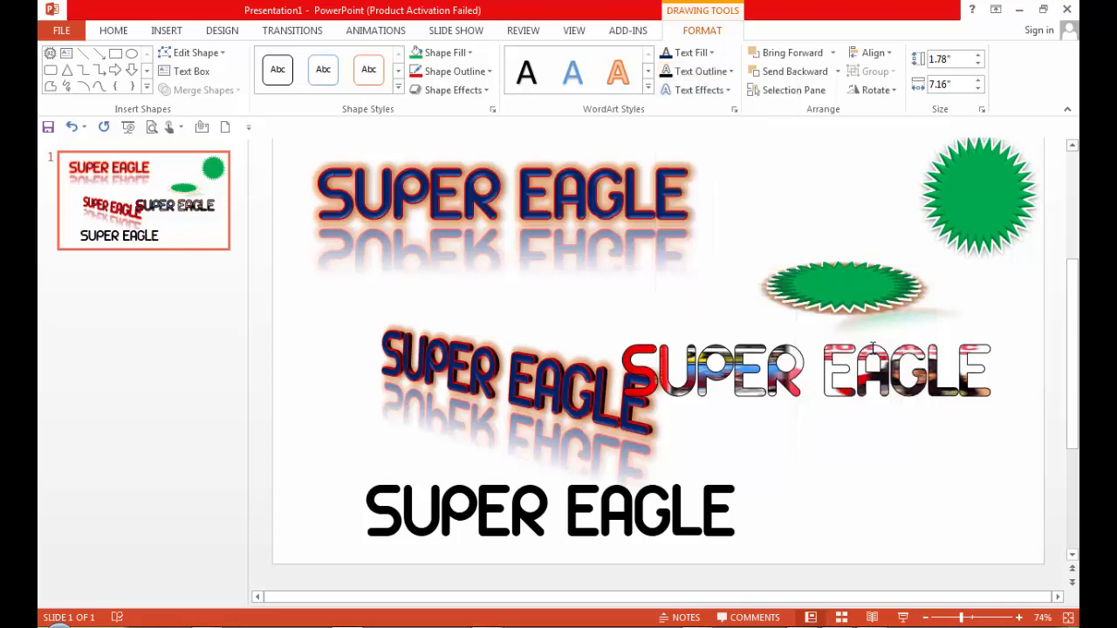
{"action": "left_click", "coordinate": [911, 470]}
Step: Move the picture-filled SUPER EAGLE text to just above the plain black SUPER EAGLE text
{"action": "left_click", "coordinate": [930, 384]}
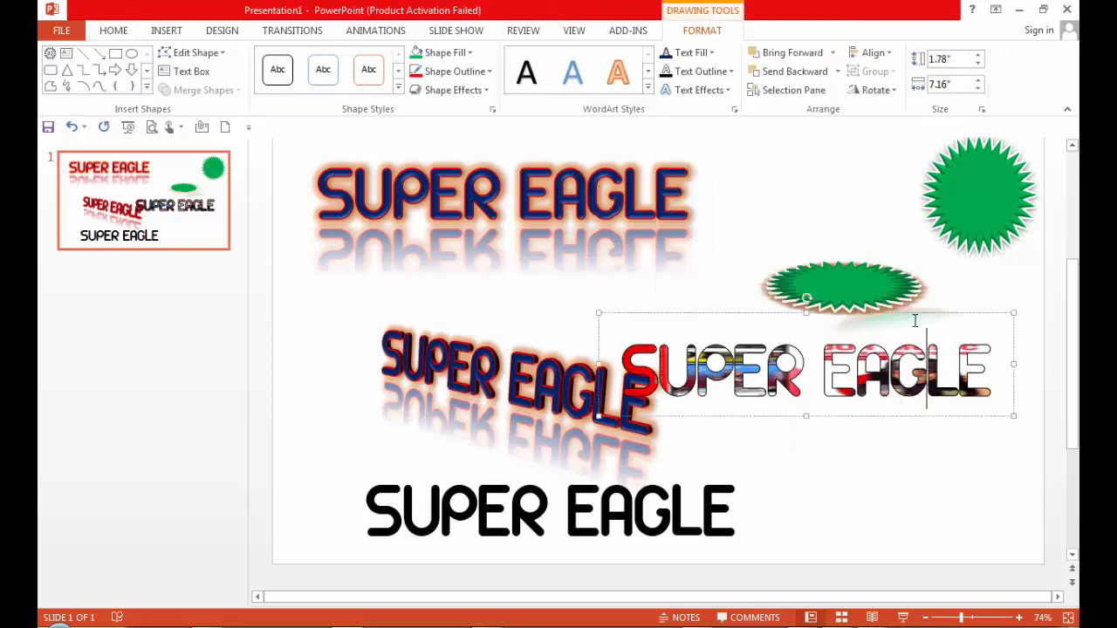
{"action": "left_click_drag", "start_coordinate": [919, 314], "coordinate": [706, 244]}
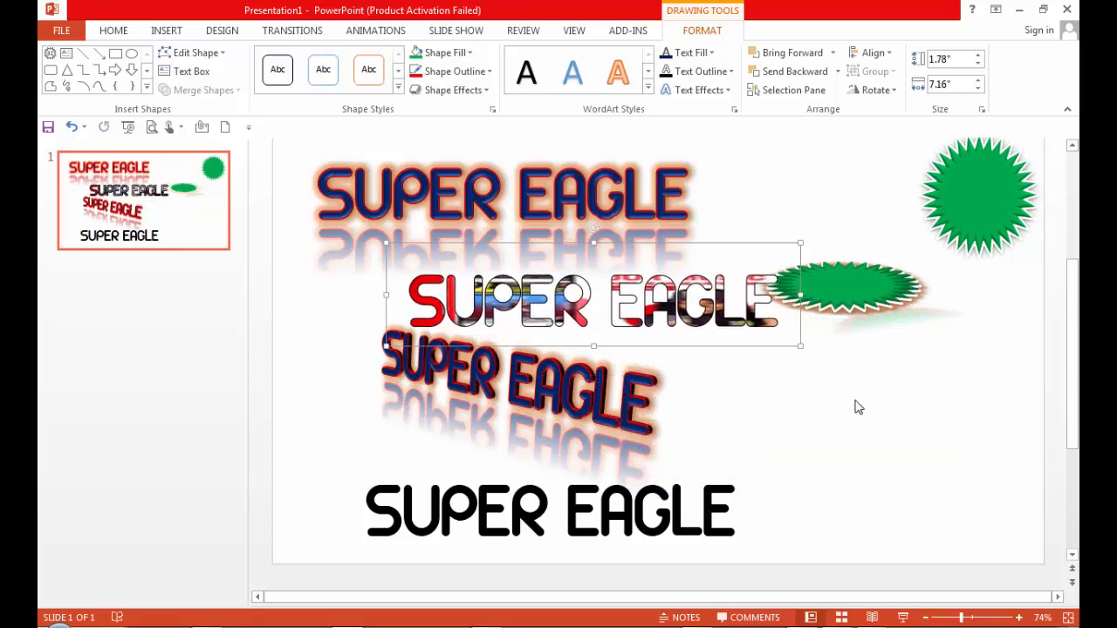
{"action": "left_click", "coordinate": [856, 407]}
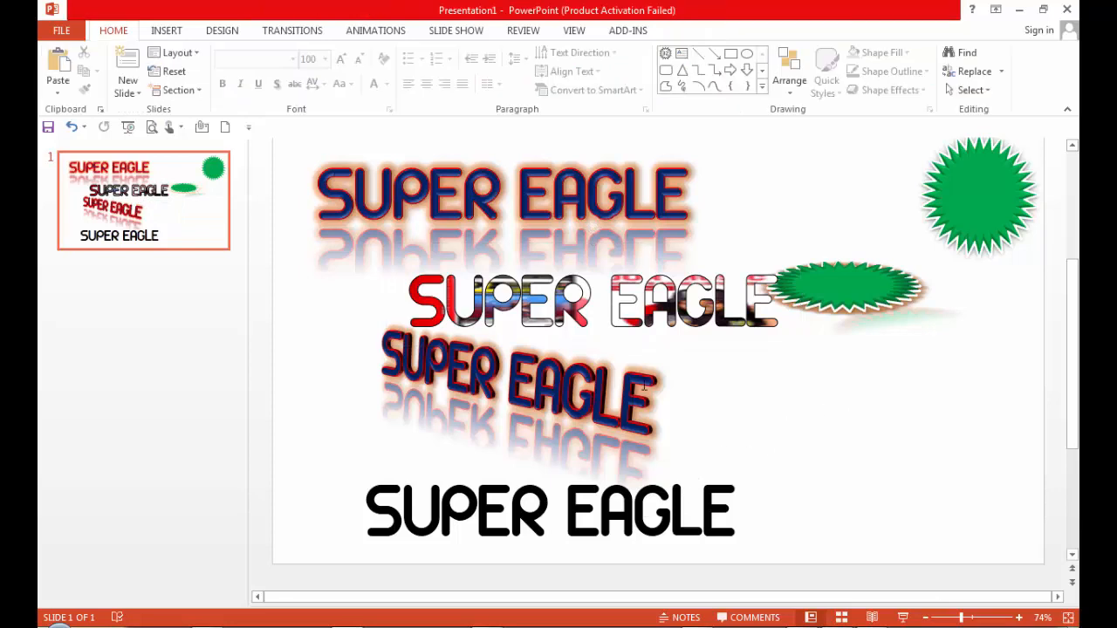
{"action": "left_click", "coordinate": [731, 253]}
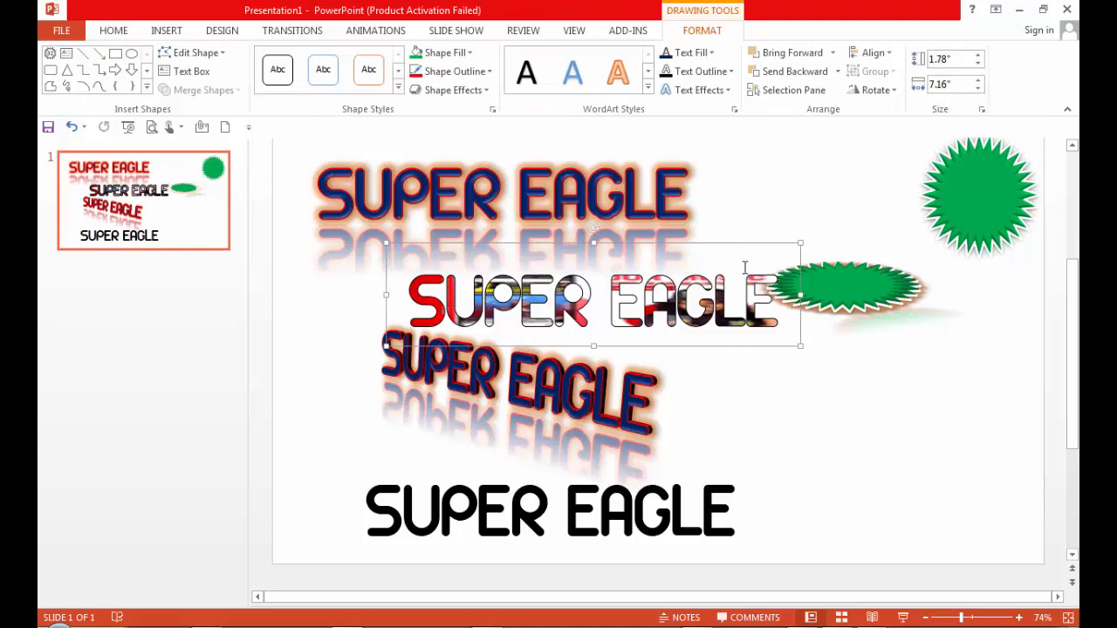
{"action": "left_click_drag", "start_coordinate": [719, 244], "coordinate": [745, 386]}
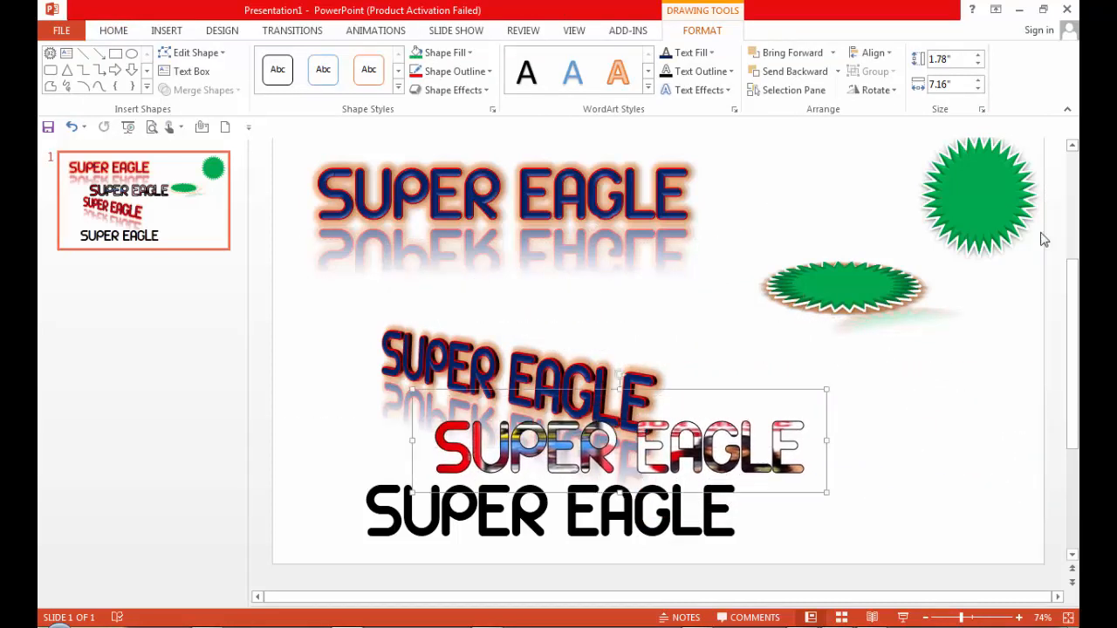
Step: Duplicate the round green starburst below the flattened one and enlarge the copy to about 3.35" high by 3.2" wide
{"action": "left_click", "coordinate": [987, 164]}
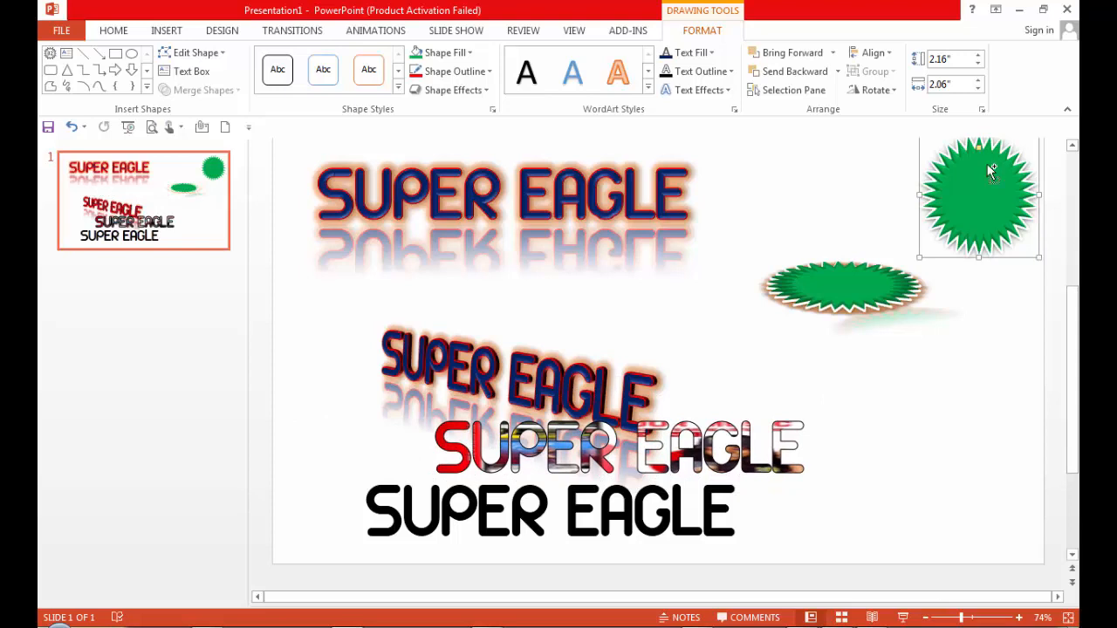
{"action": "left_click_drag", "start_coordinate": [991, 172], "coordinate": [928, 367]}
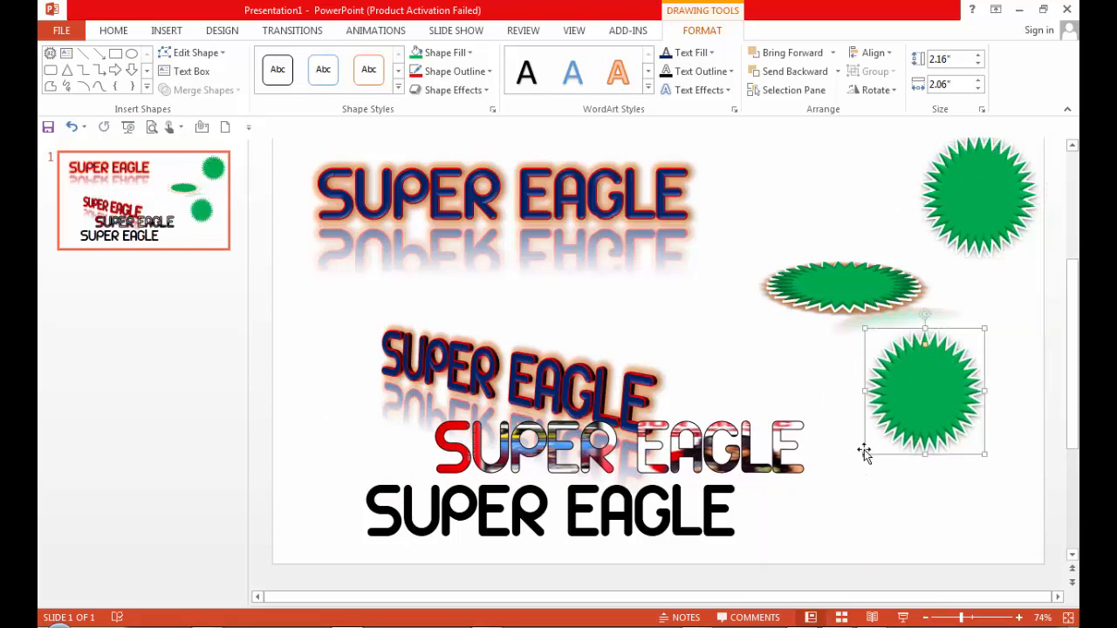
{"action": "left_click_drag", "start_coordinate": [862, 454], "coordinate": [795, 511]}
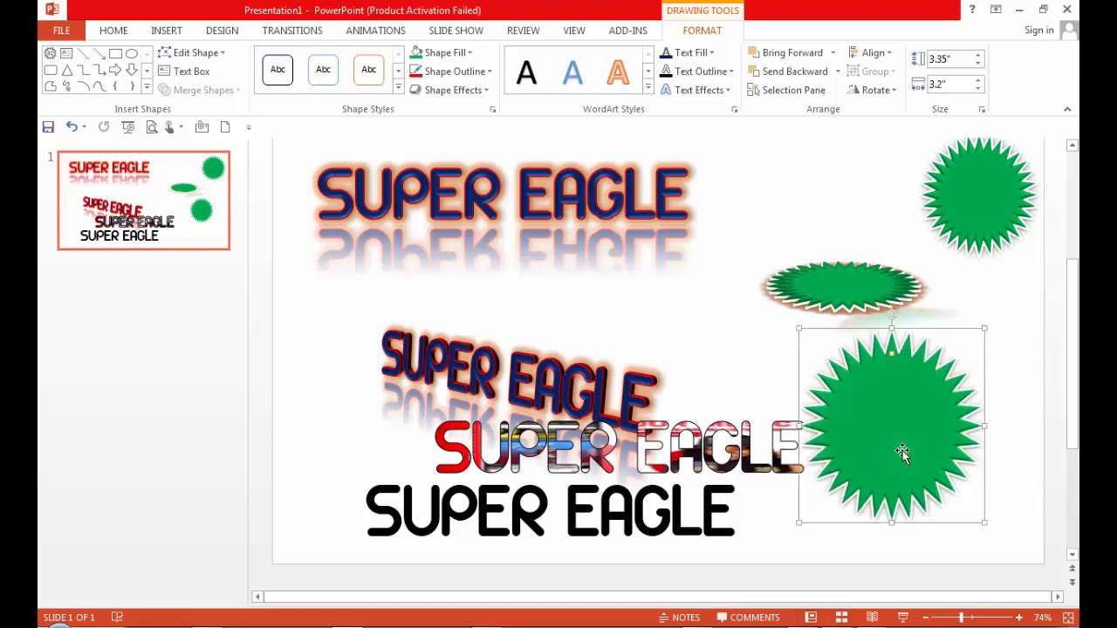
{"action": "left_click_drag", "start_coordinate": [930, 428], "coordinate": [946, 416]}
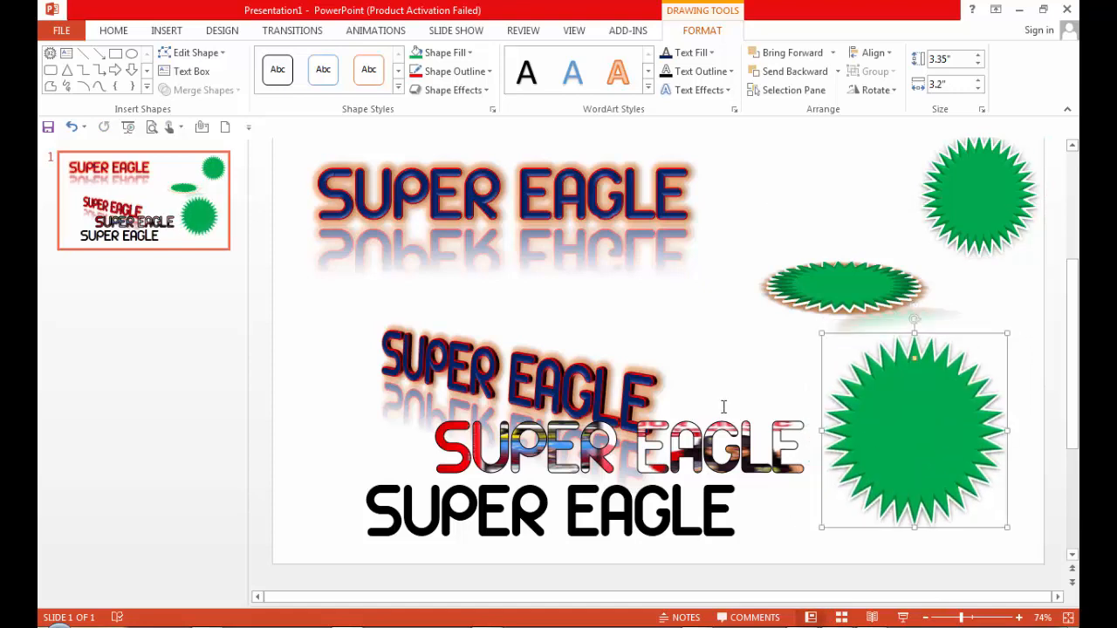
Step: Move the tilted, glowing SUPER EAGLE text up, clear of the picture-filled text
{"action": "left_click", "coordinate": [590, 344]}
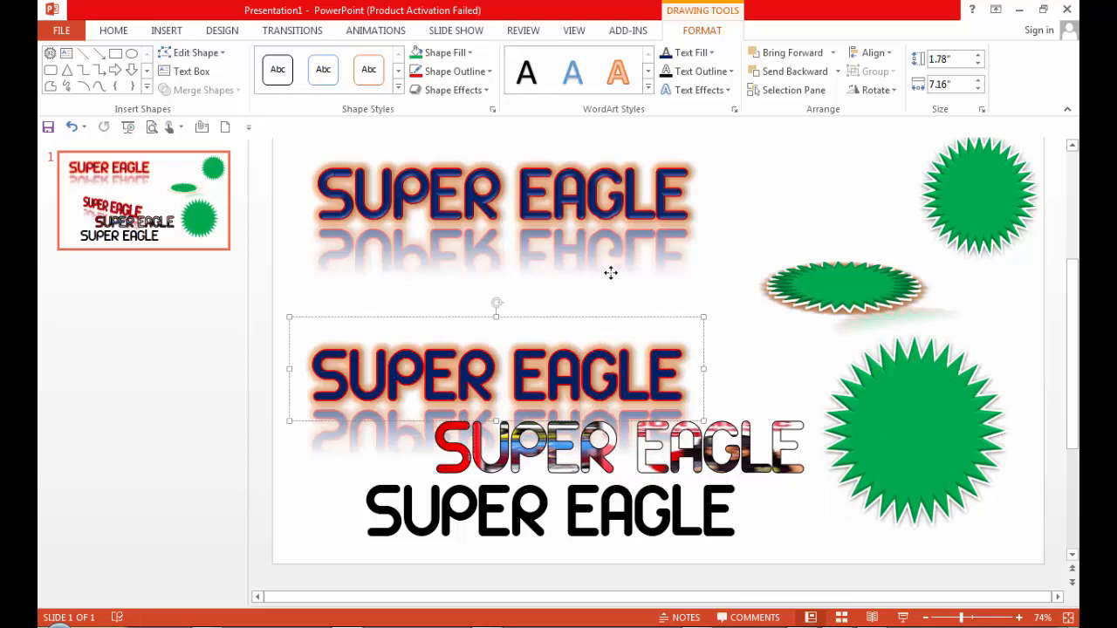
{"action": "left_click_drag", "start_coordinate": [611, 273], "coordinate": [597, 251]}
Step: Fill the large starburst with the picture 2022-07-08 at 10-02-30 and move the shape slightly down
{"action": "left_click", "coordinate": [949, 406]}
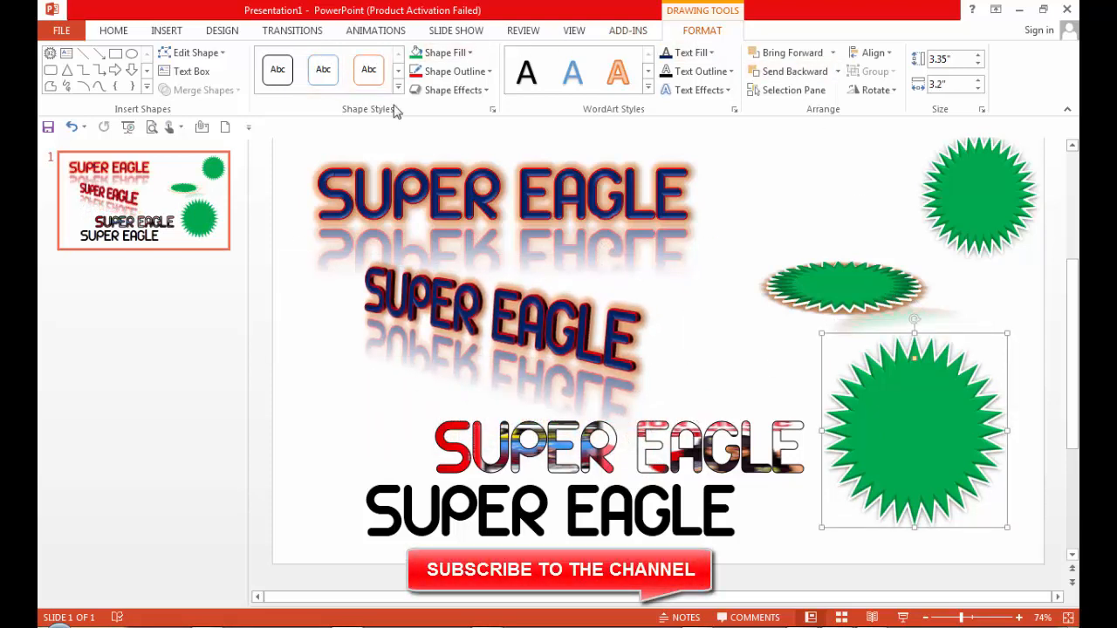
{"action": "left_click", "coordinate": [446, 52]}
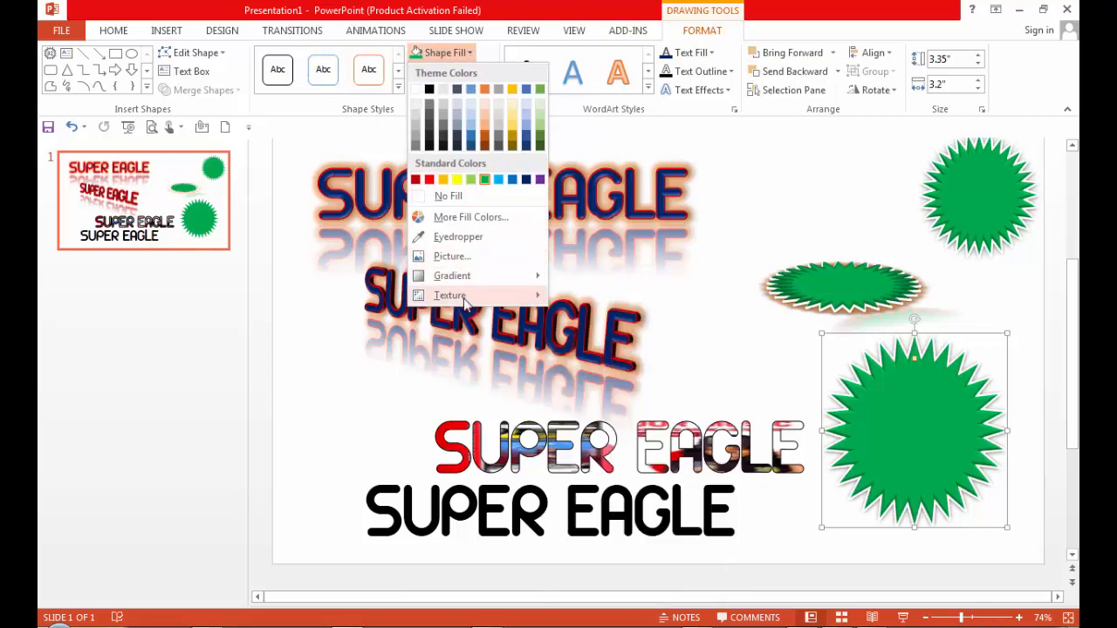
{"action": "mouse_move", "coordinate": [465, 302]}
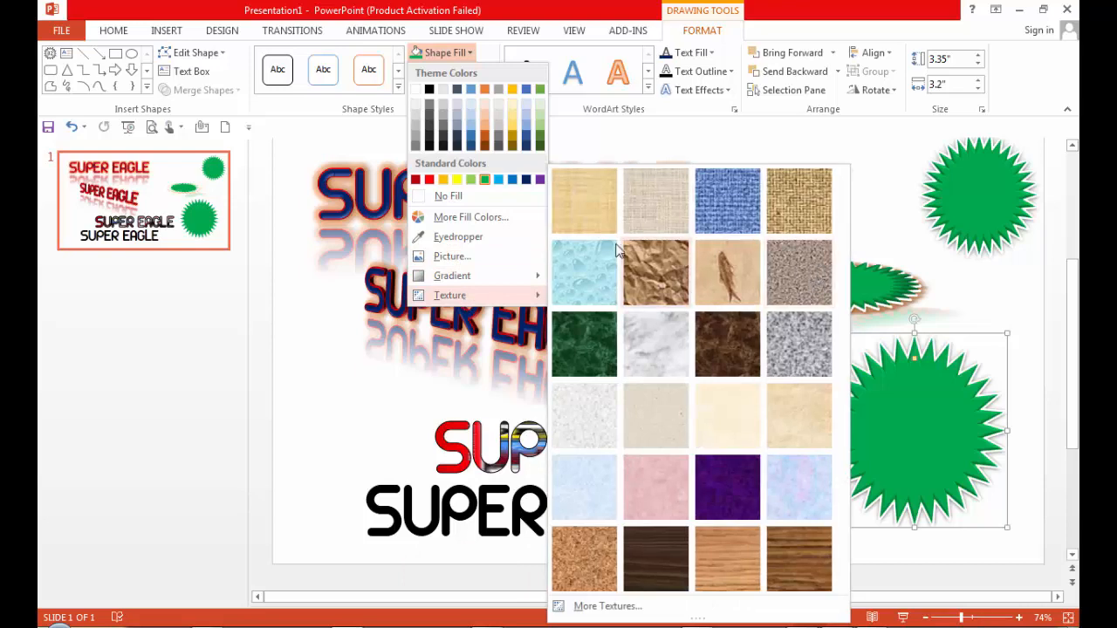
{"action": "left_click", "coordinate": [451, 257]}
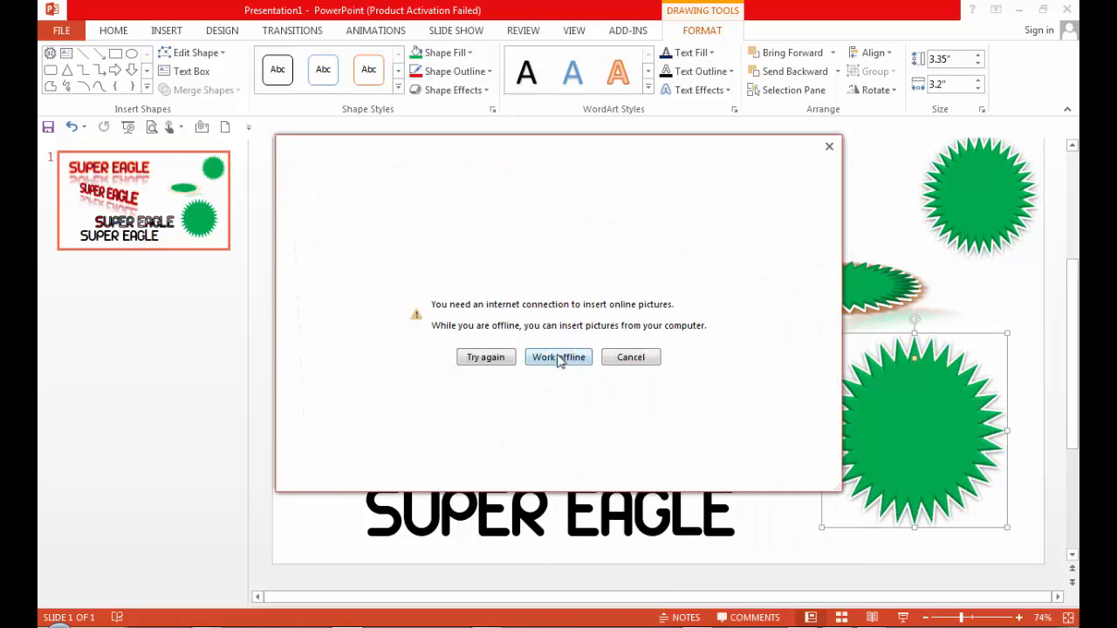
{"action": "left_click", "coordinate": [558, 357]}
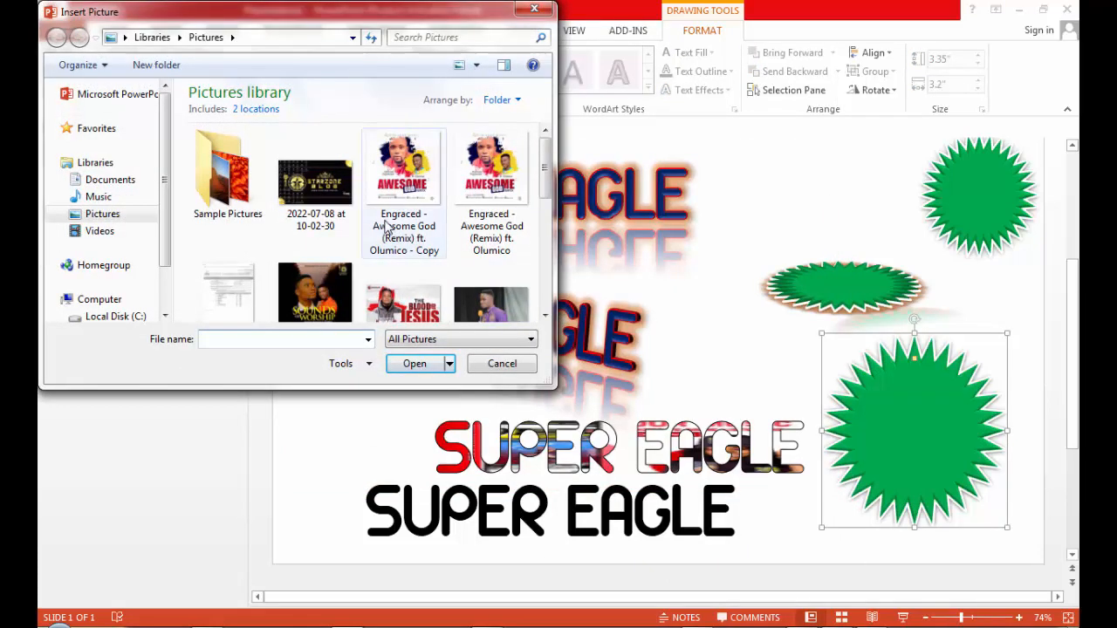
{"action": "left_click", "coordinate": [315, 192]}
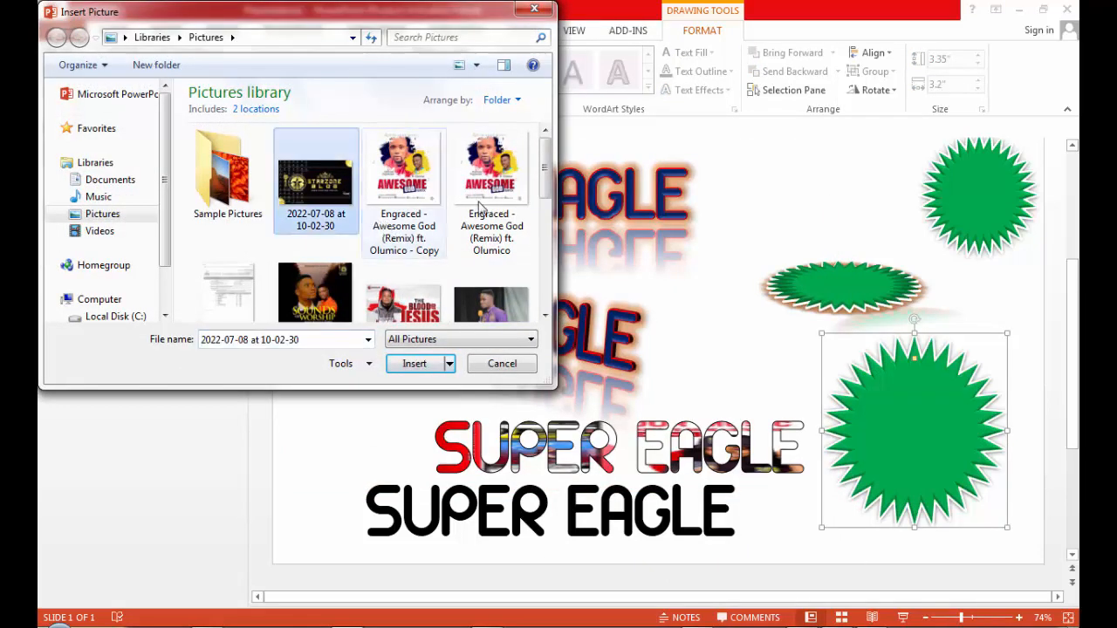
{"action": "left_click", "coordinate": [414, 363]}
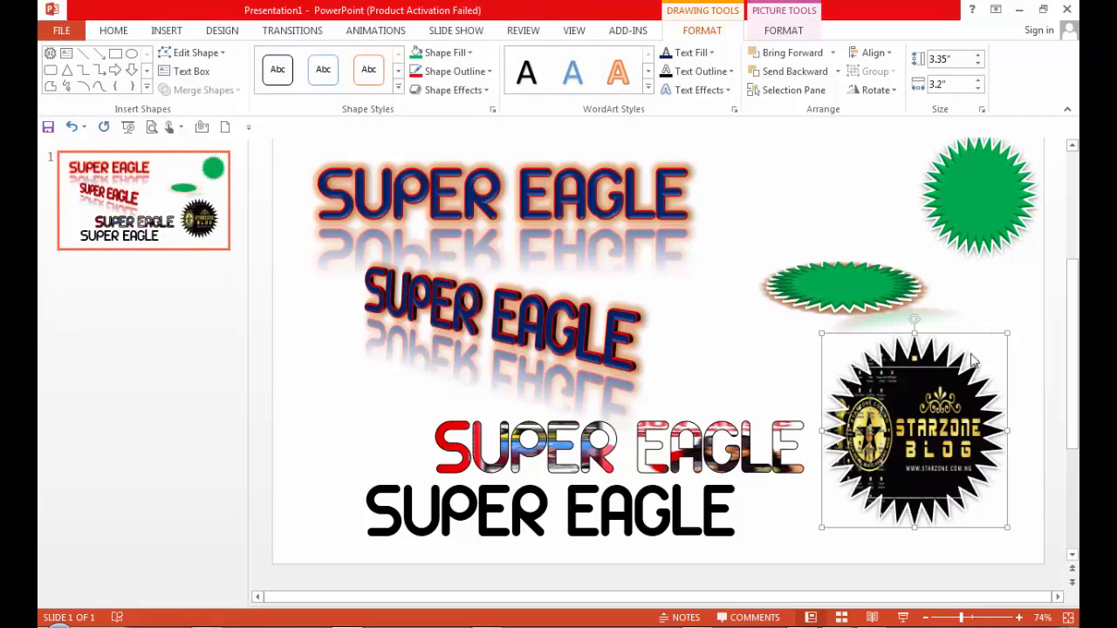
{"action": "left_click", "coordinate": [1010, 300]}
{"action": "left_click", "coordinate": [959, 408]}
{"action": "mouse_move", "coordinate": [960, 408]}
{"action": "left_mouse_down"}
{"action": "mouse_move", "coordinate": [984, 446]}
{"action": "mouse_move", "coordinate": [968, 421]}
{"action": "left_mouse_up"}
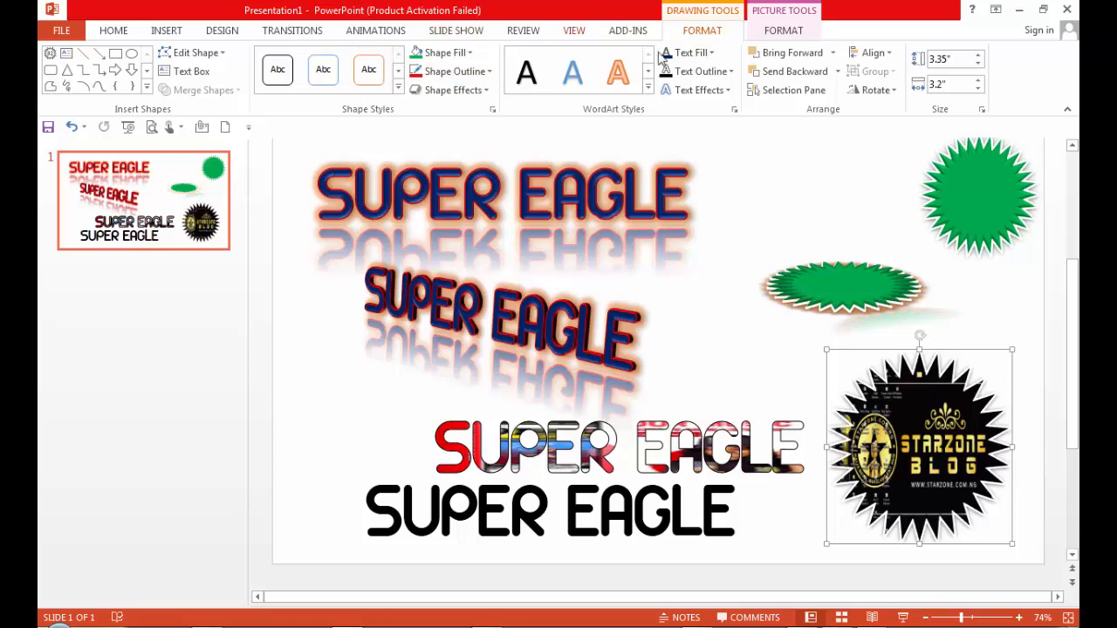
Step: Replace the large starburst's picture fill with the picture Minister Engraced from the Pictures library
{"action": "left_click", "coordinate": [454, 53]}
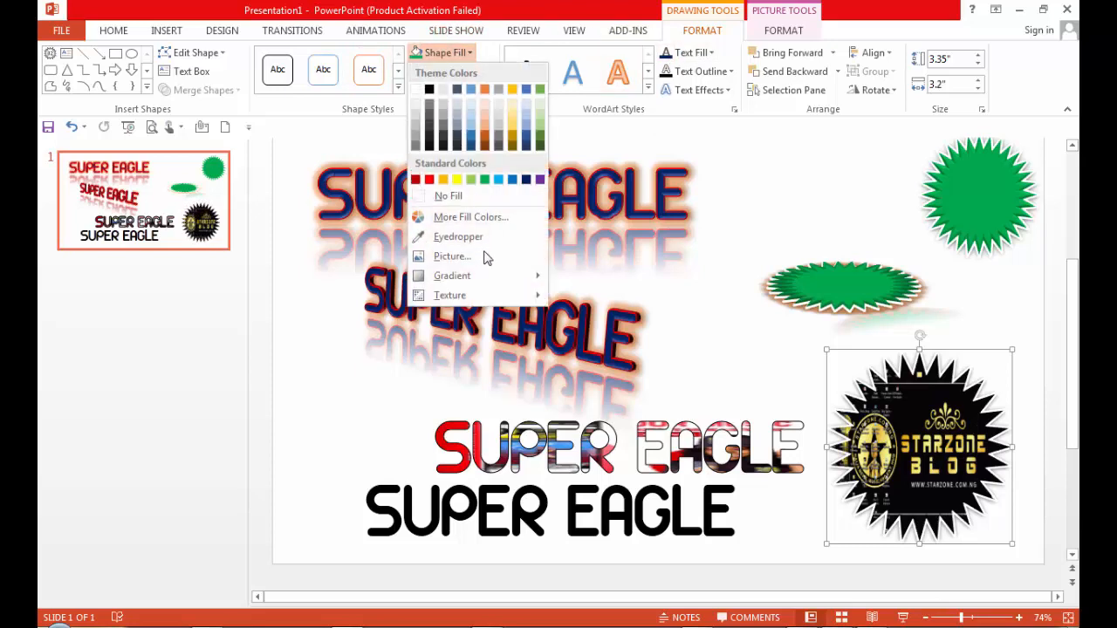
{"action": "mouse_move", "coordinate": [468, 297]}
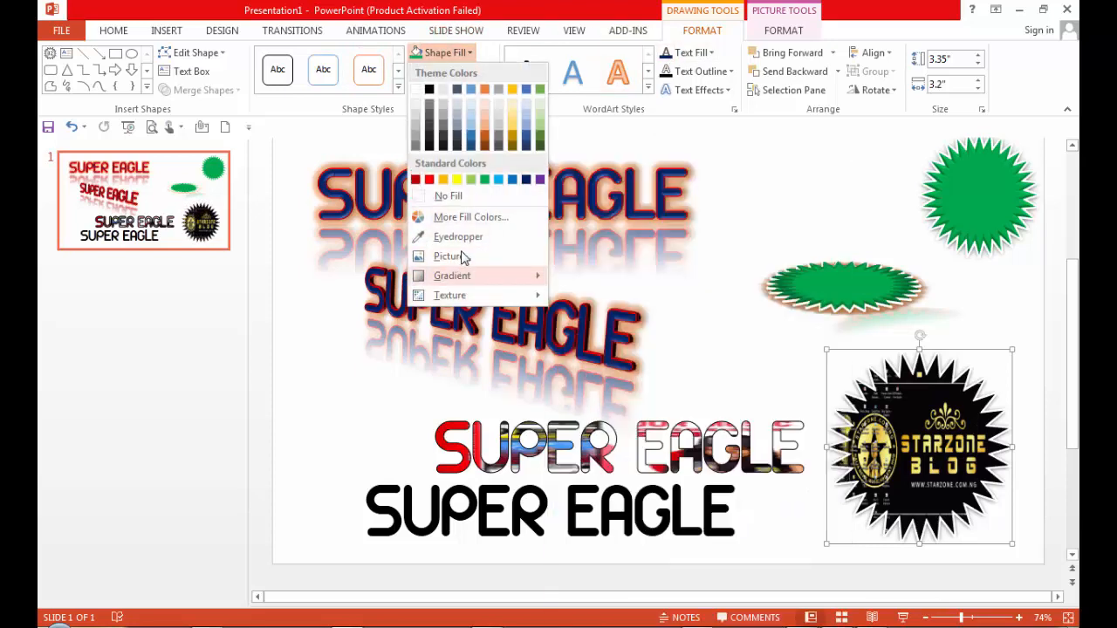
{"action": "left_click", "coordinate": [461, 251]}
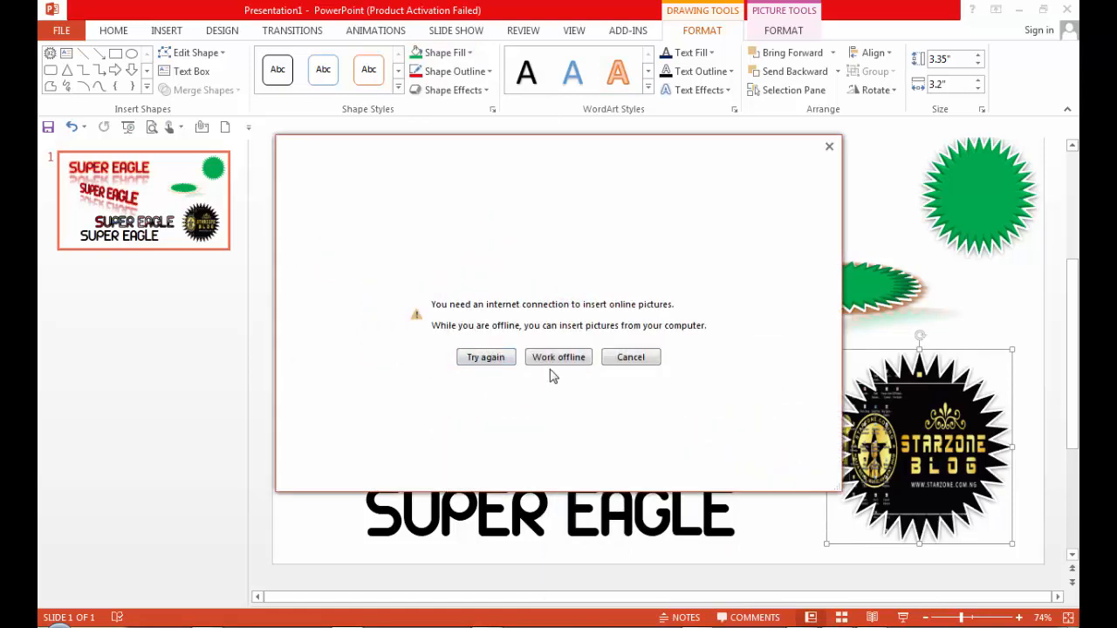
{"action": "left_click", "coordinate": [567, 358]}
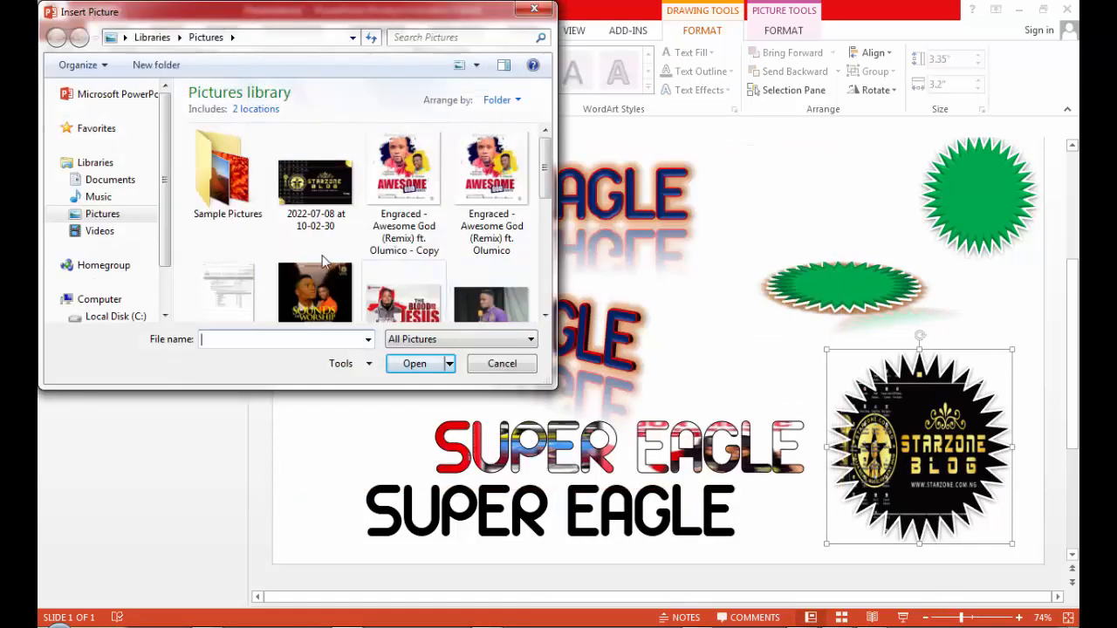
{"action": "scroll", "coordinate": [538, 314], "scroll_direction": "down", "scroll_amount": 5}
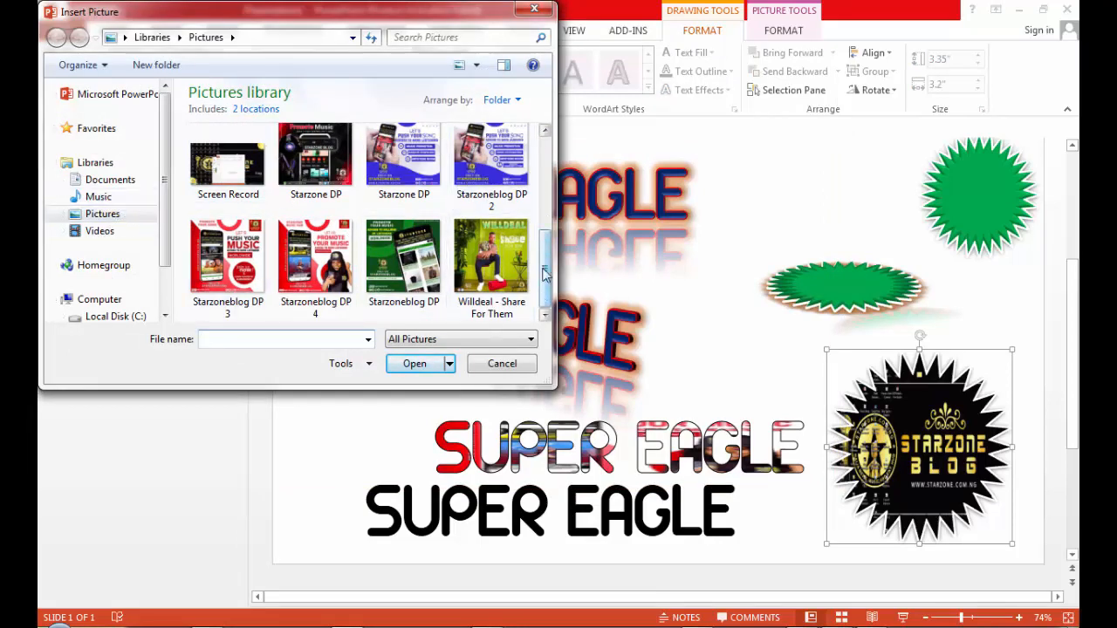
{"action": "left_click_drag", "start_coordinate": [542, 273], "coordinate": [542, 207]}
{"action": "left_click", "coordinate": [491, 227]}
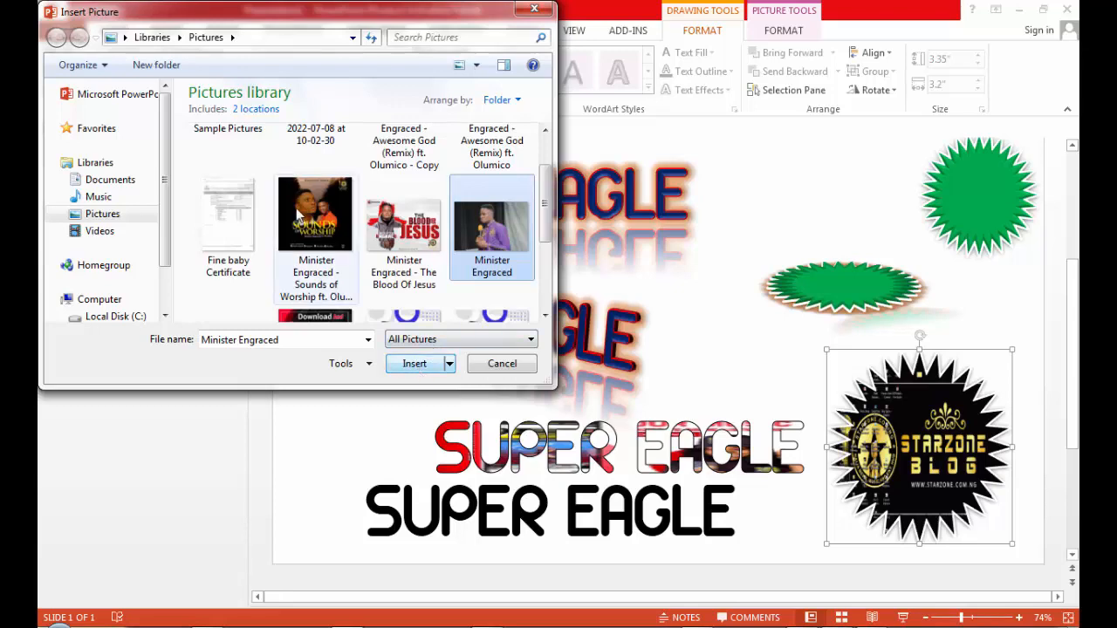
{"action": "left_click", "coordinate": [414, 364]}
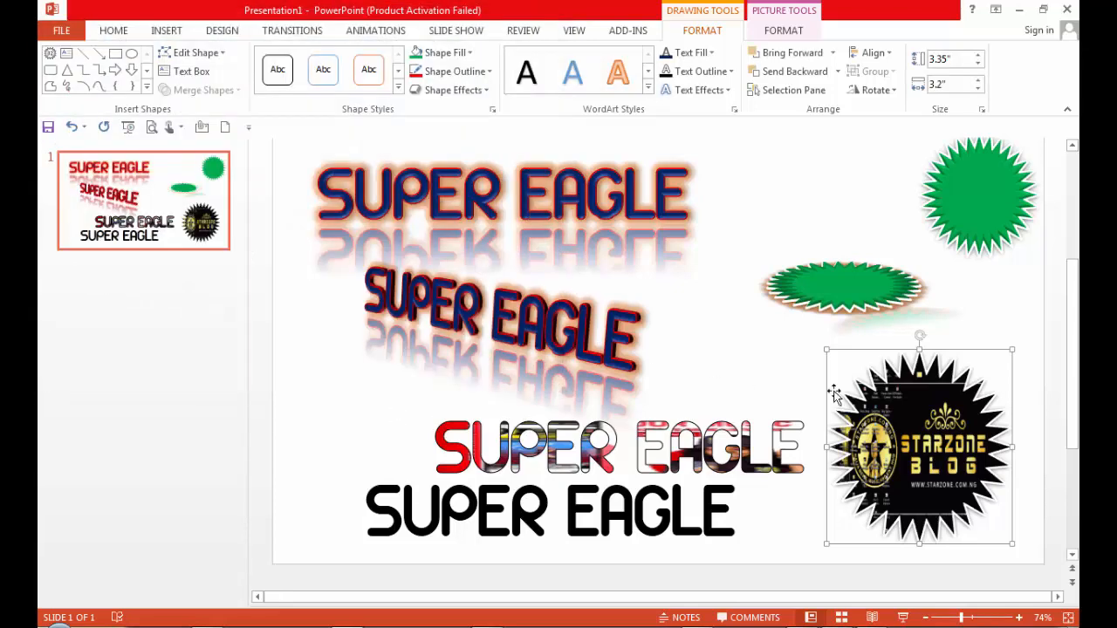
Step: Reposition the picture-filled starburst slightly higher, just below the flattened green starburst's reflection, and deselect it
{"action": "left_click_drag", "start_coordinate": [932, 431], "coordinate": [932, 410]}
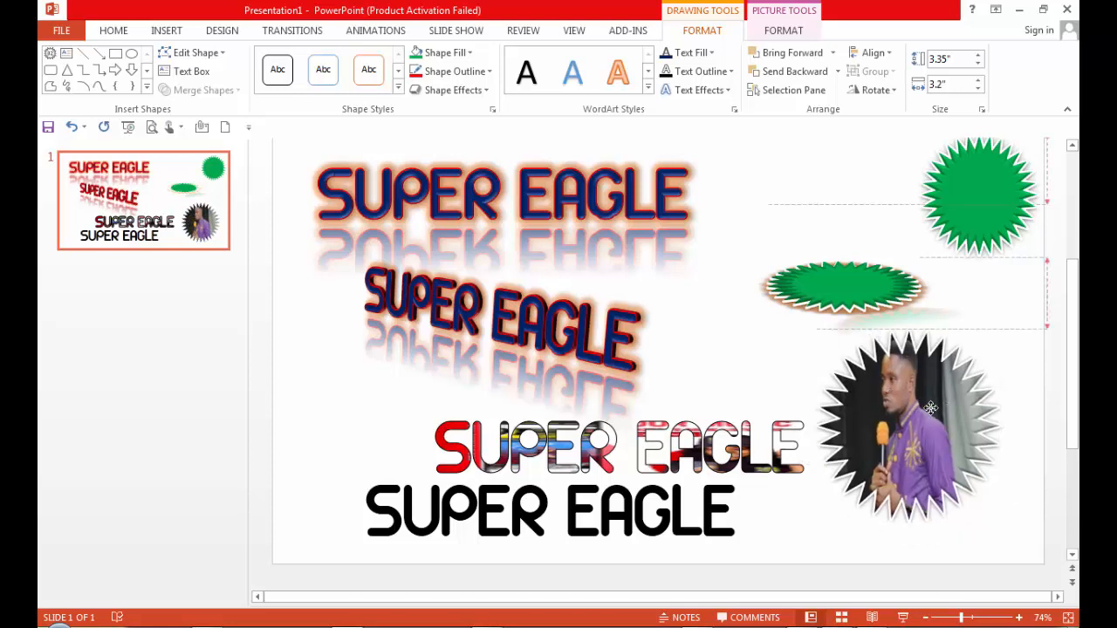
{"action": "left_click", "coordinate": [807, 172]}
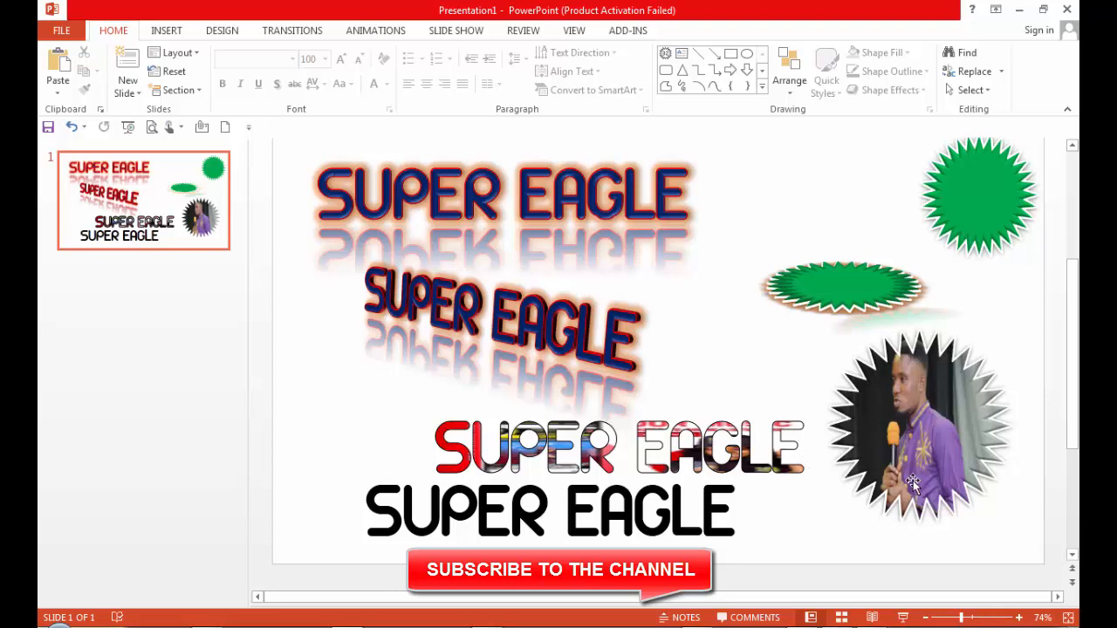
{"action": "left_click_drag", "start_coordinate": [912, 484], "coordinate": [911, 499]}
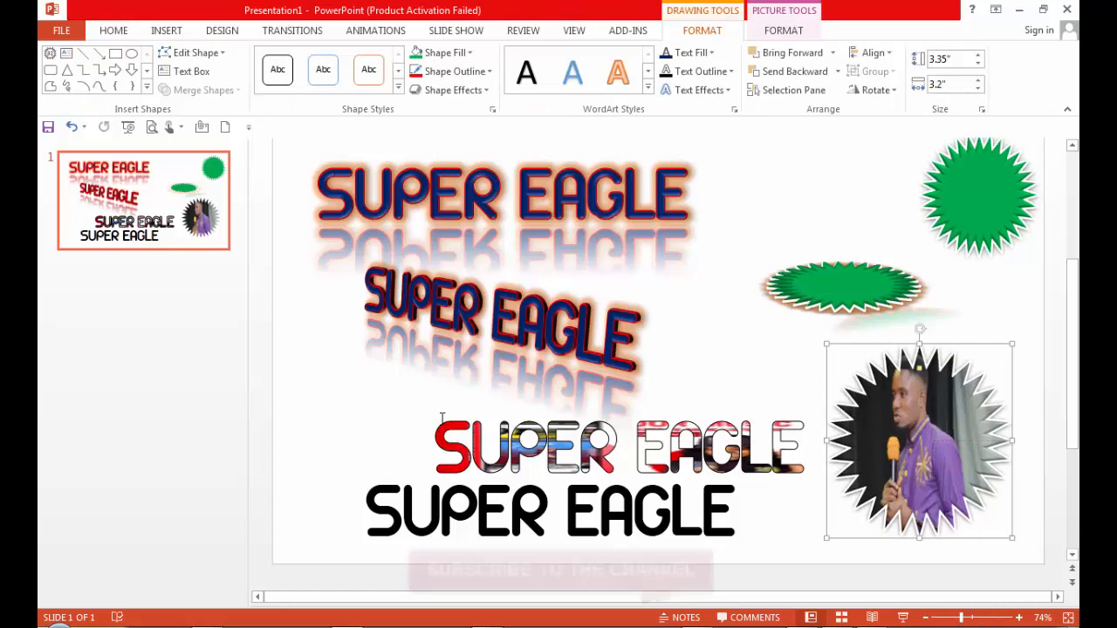
{"action": "left_click", "coordinate": [321, 408]}
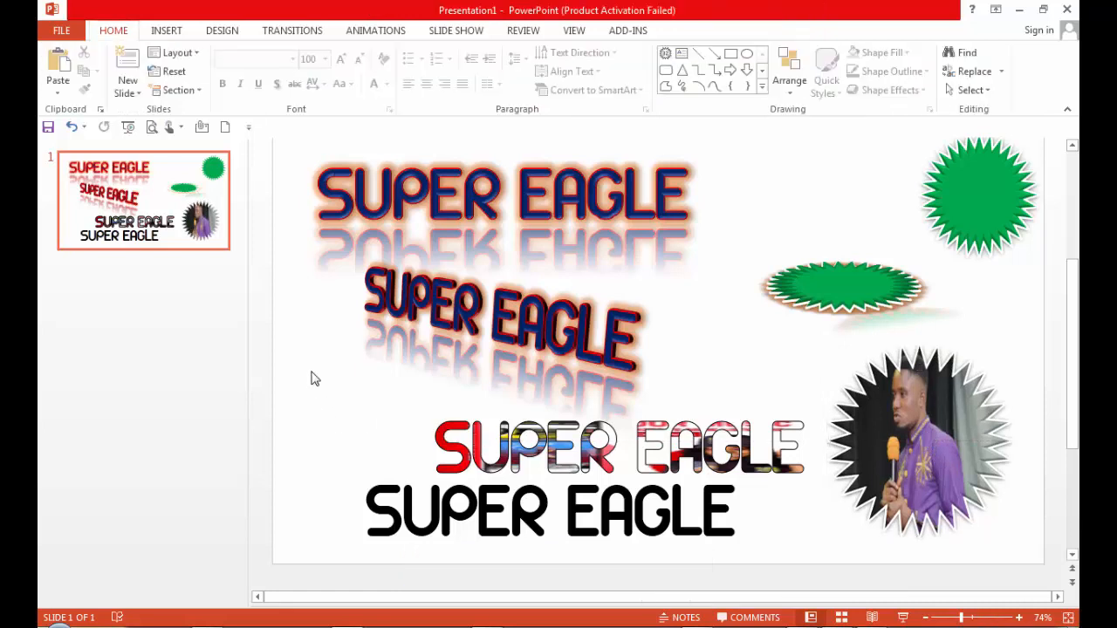